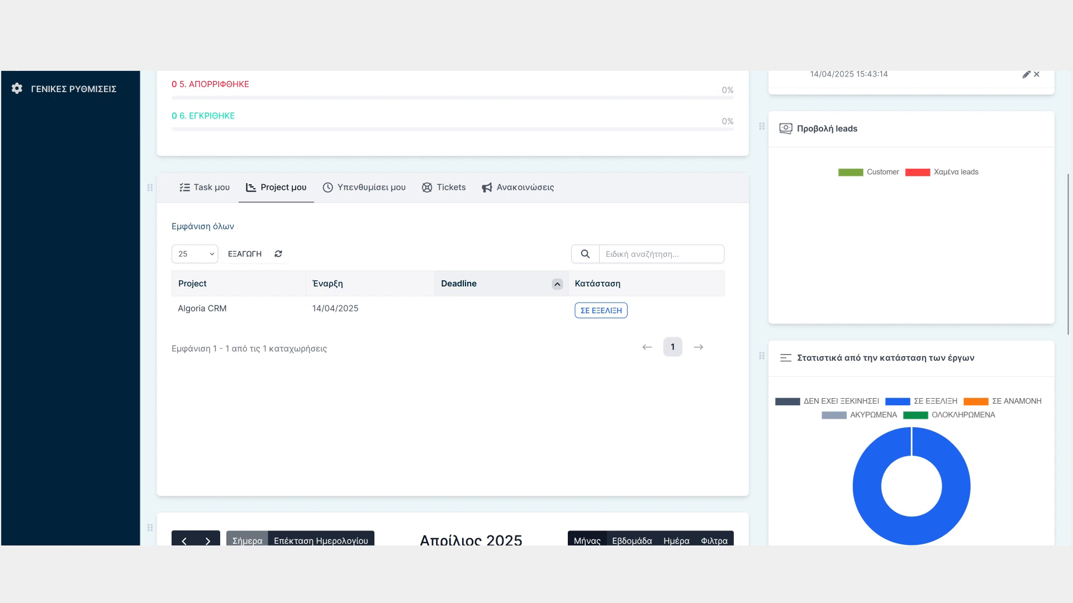
Browse the dashboard's reminders, tickets and announcements tabs and scroll through the calendar and project activity
{"action": "left_click", "coordinate": [364, 187]}
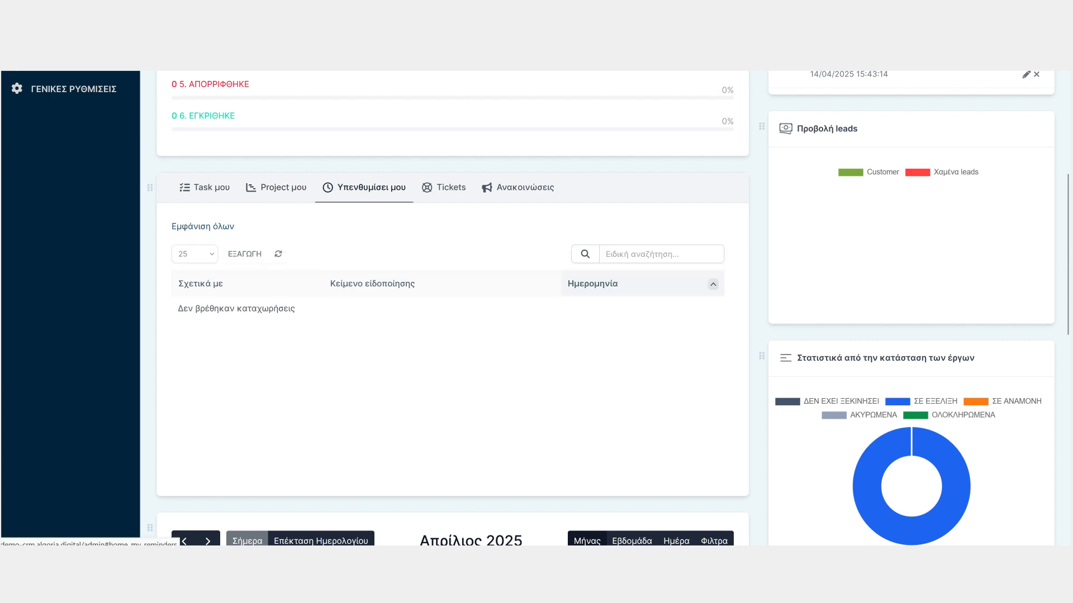
{"action": "left_click", "coordinate": [443, 187]}
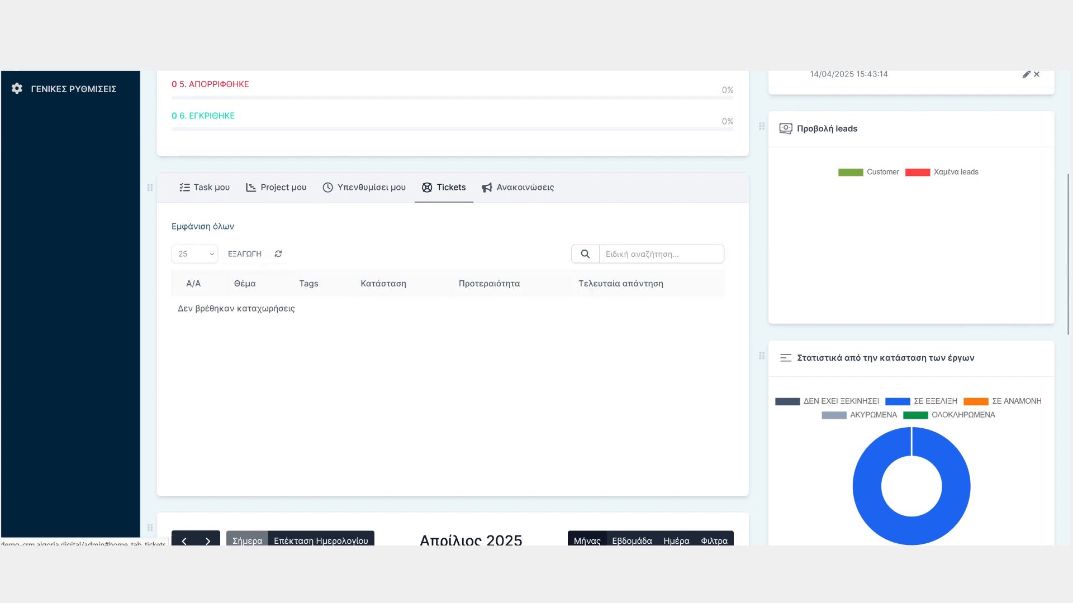
{"action": "left_click", "coordinate": [518, 187]}
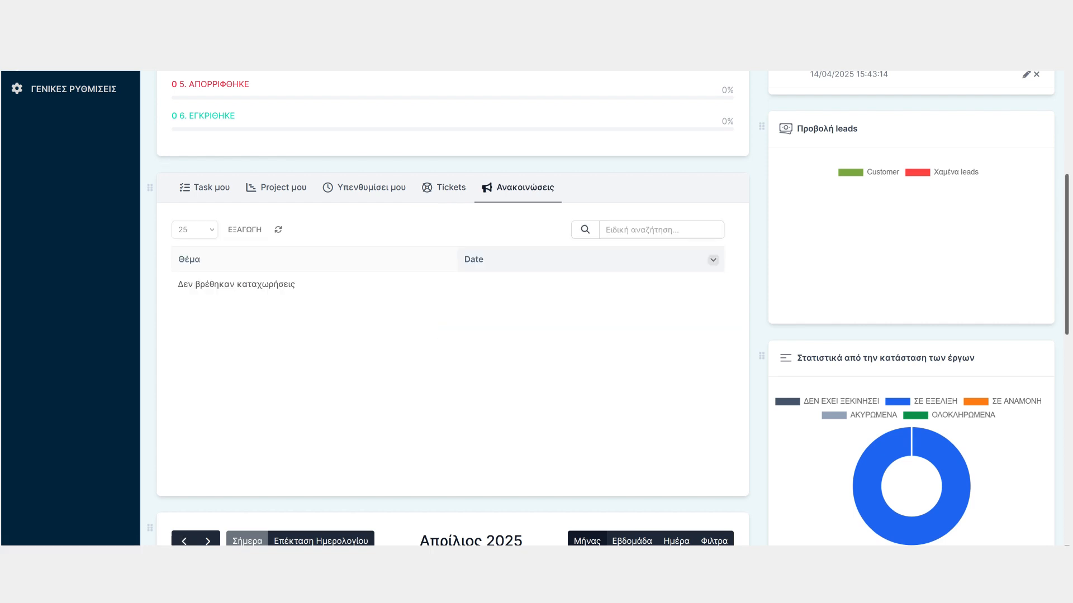
{"action": "scroll", "coordinate": [900, 391], "scroll_direction": "down", "scroll_amount": 3}
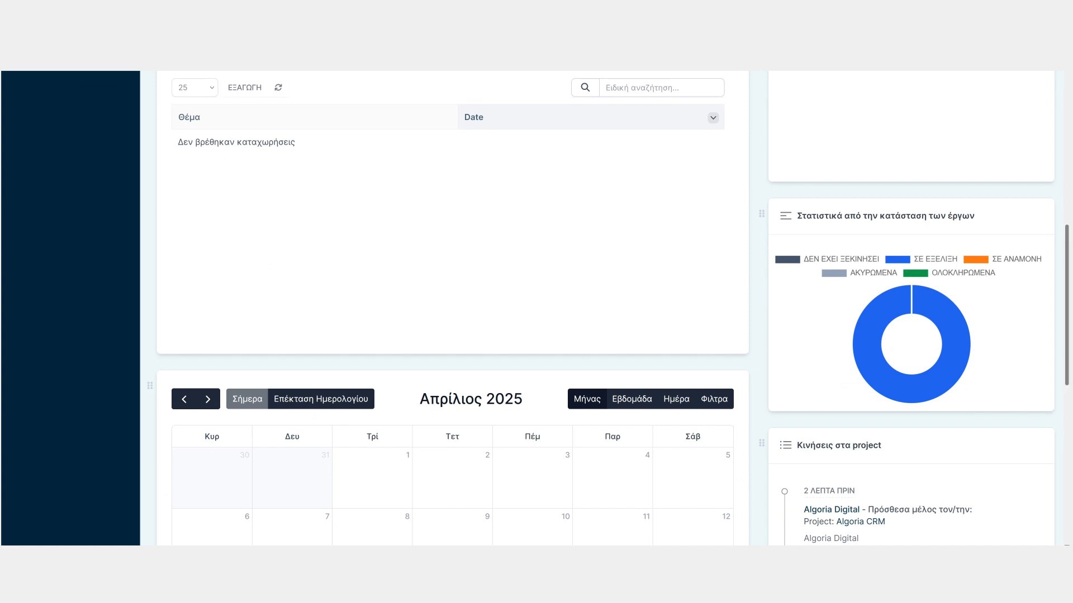
{"action": "scroll", "coordinate": [608, 308], "scroll_direction": "down", "scroll_amount": 3}
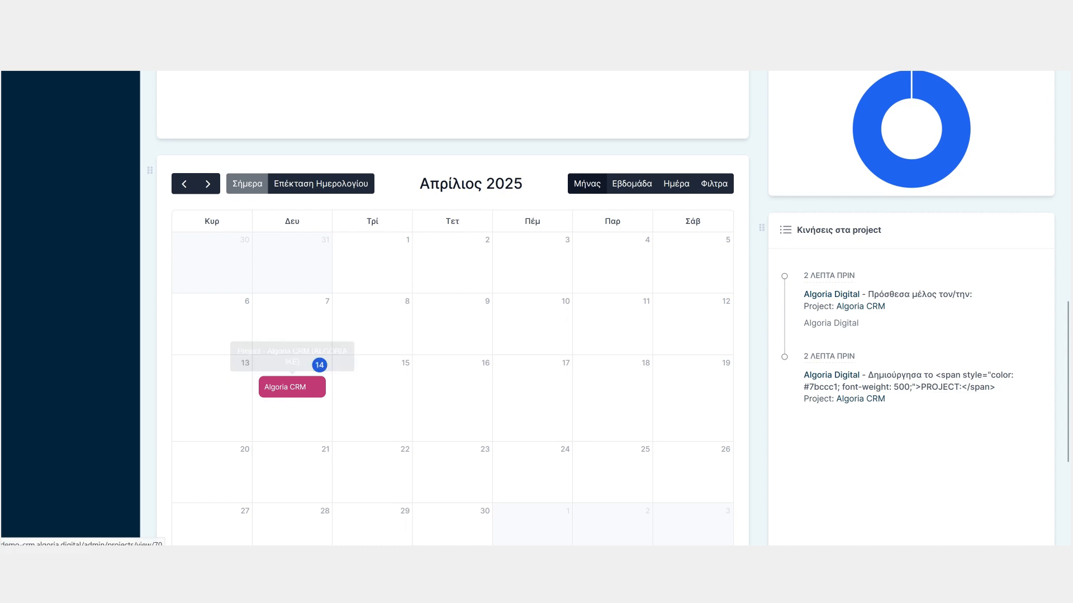
{"action": "scroll", "coordinate": [536, 309], "scroll_direction": "down", "scroll_amount": 4}
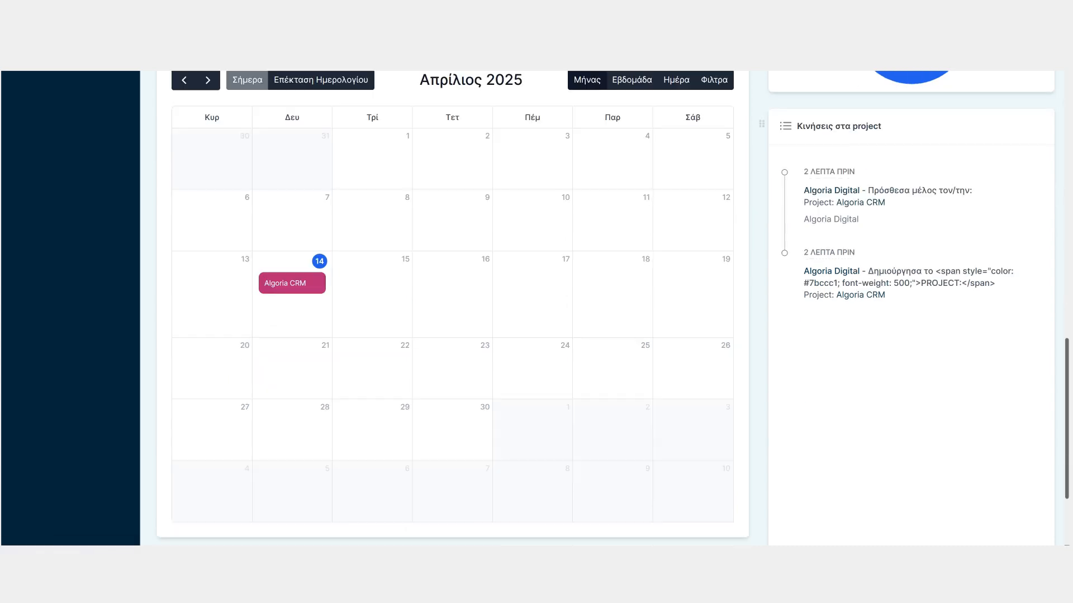
{"action": "scroll", "coordinate": [536, 308], "scroll_direction": "up", "scroll_amount": 4}
{"action": "scroll", "coordinate": [536, 308], "scroll_direction": "up", "scroll_amount": 10}
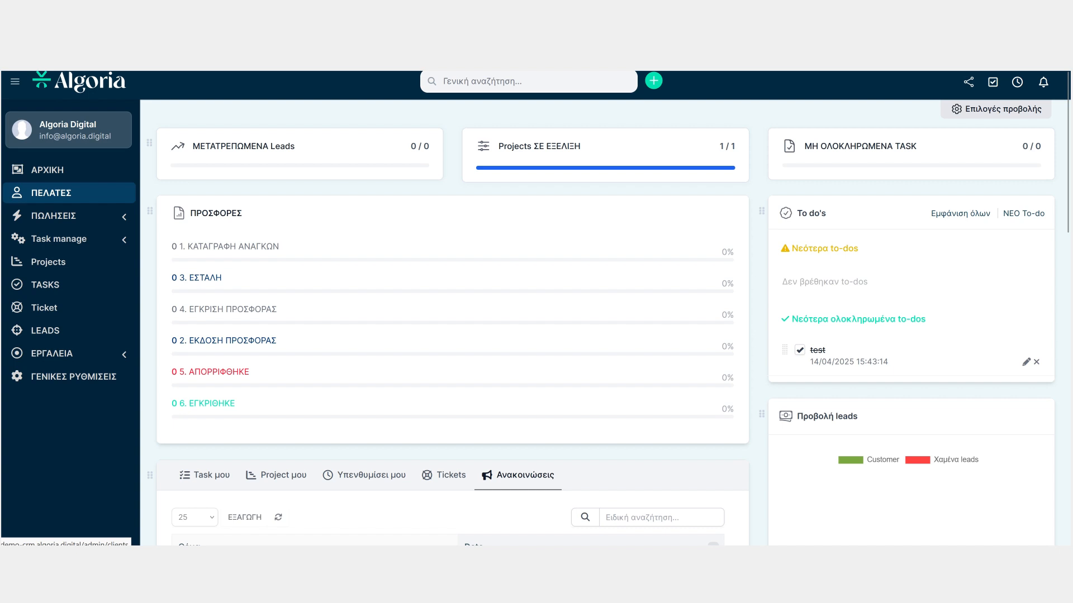
Open the clients list, search it for test, and clear the search again
{"action": "left_click", "coordinate": [51, 193]}
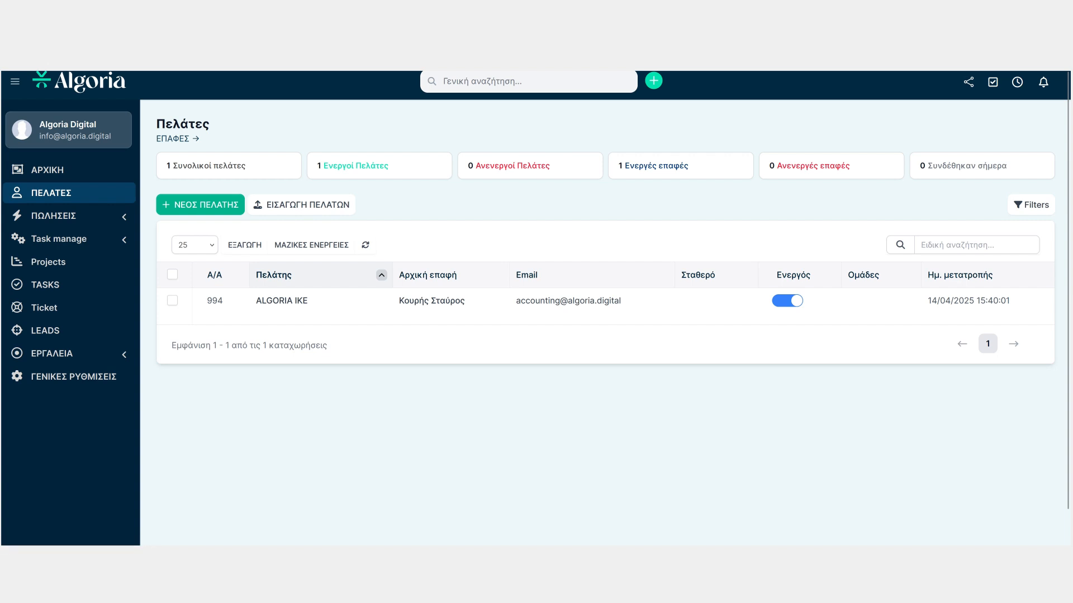
{"action": "left_click", "coordinate": [920, 245]}
{"action": "type", "text": "test"}
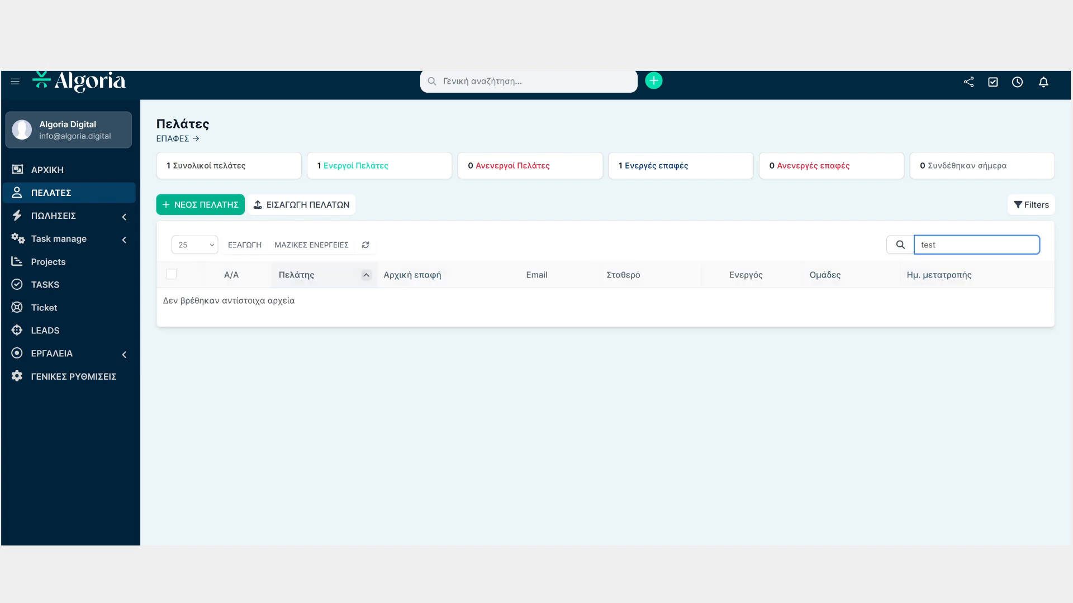
{"action": "key", "text": "BackSpace"}
{"action": "key", "text": "BackSpace"}
{"action": "key", "text": "BackSpace"}
{"action": "key", "text": "BackSpace"}
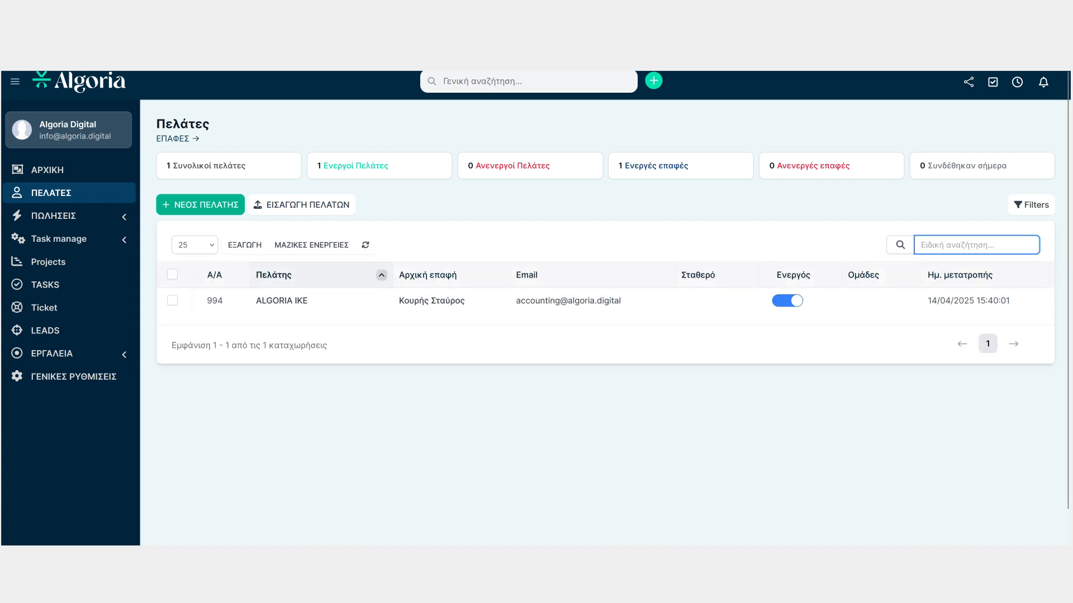
Start a new client named test and enter a placeholder ΑΦΜ tax number
{"action": "left_click", "coordinate": [200, 205]}
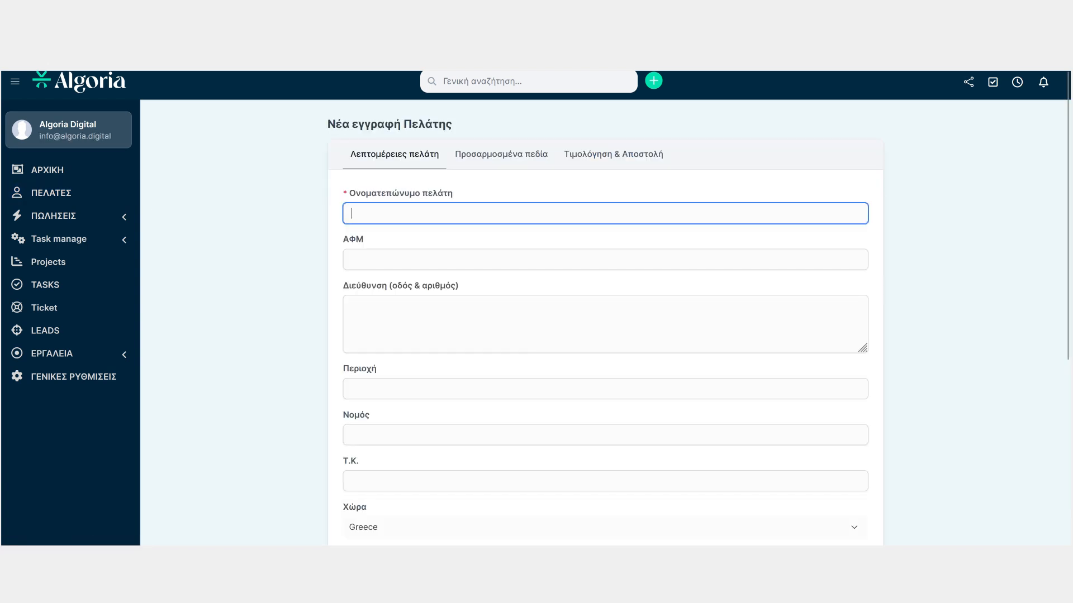
{"action": "type", "text": "test"}
{"action": "left_click", "coordinate": [351, 260]}
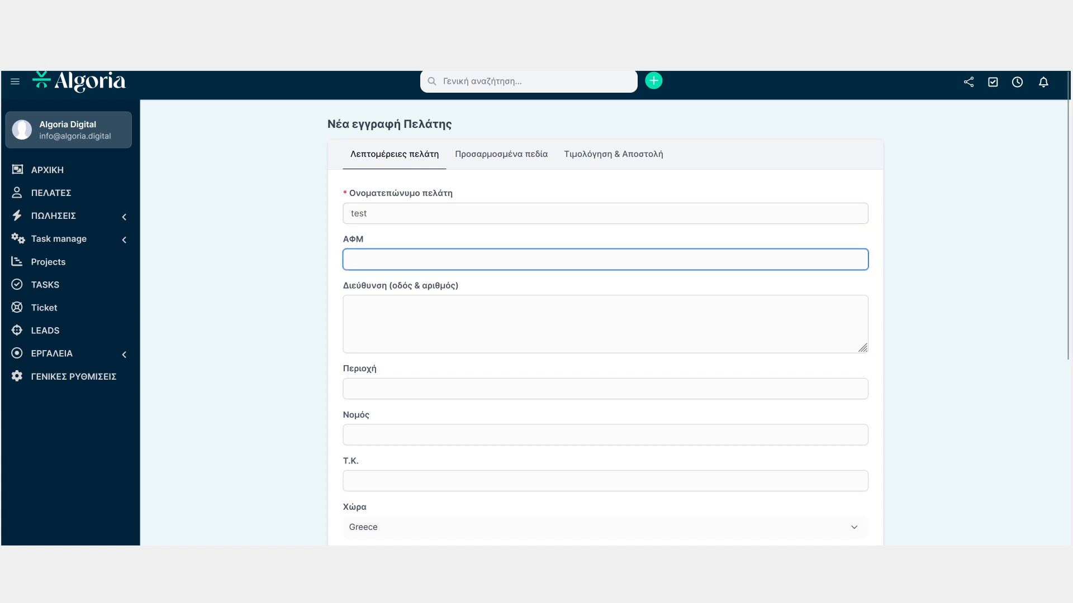
{"action": "type", "text": "0000"}
{"action": "key", "text": "Tab"}
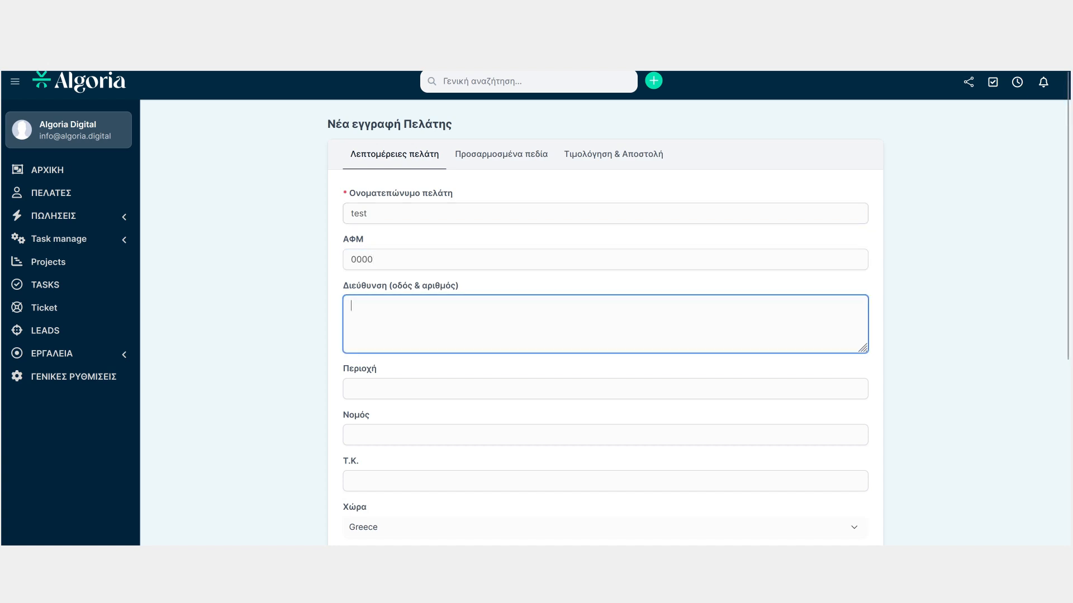
Set the client's language to Greek and save the new client
{"action": "scroll", "coordinate": [605, 307], "scroll_direction": "down", "scroll_amount": 3}
{"action": "scroll", "coordinate": [605, 308], "scroll_direction": "down", "scroll_amount": 2}
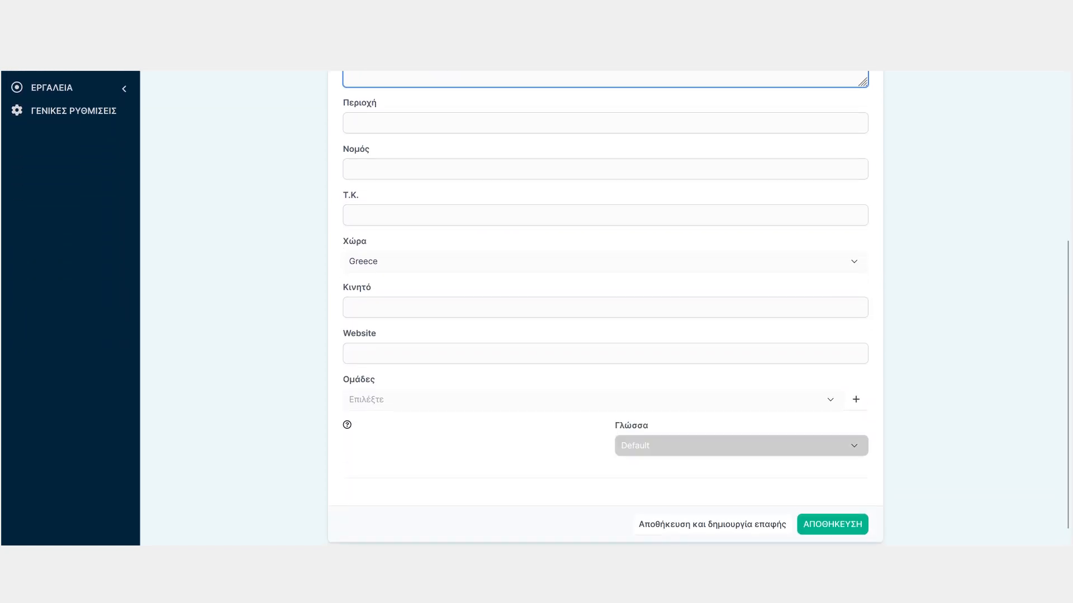
{"action": "left_click", "coordinate": [741, 445]}
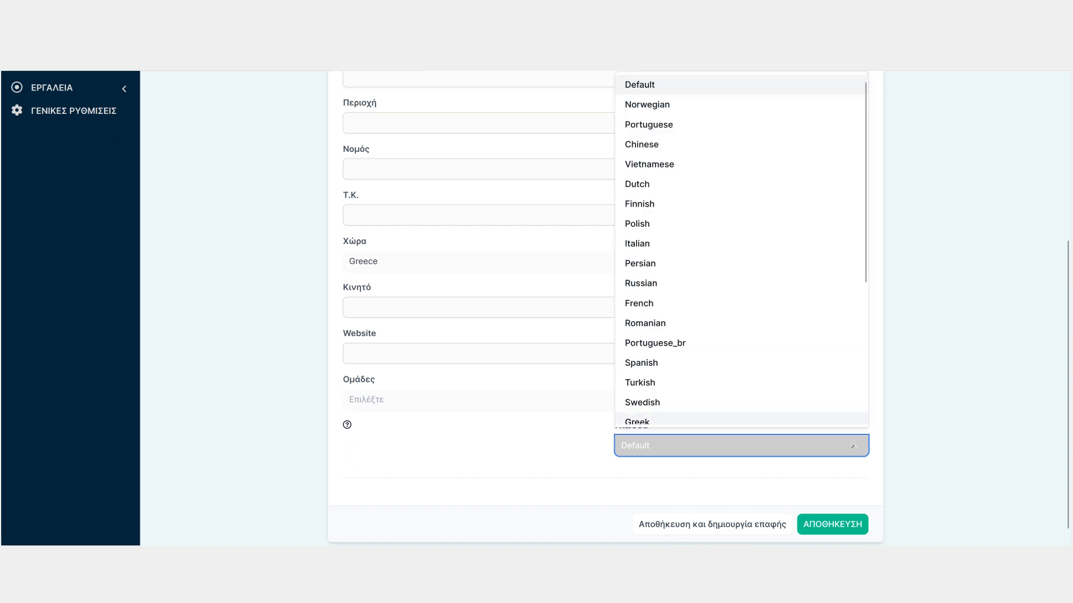
{"action": "left_click", "coordinate": [742, 421]}
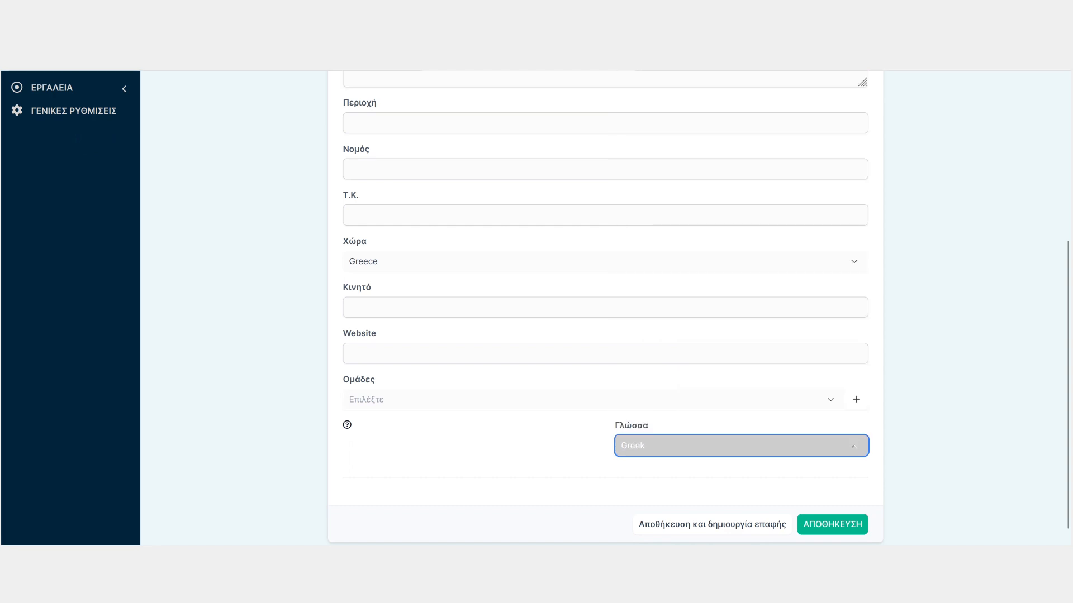
{"action": "left_click", "coordinate": [833, 525]}
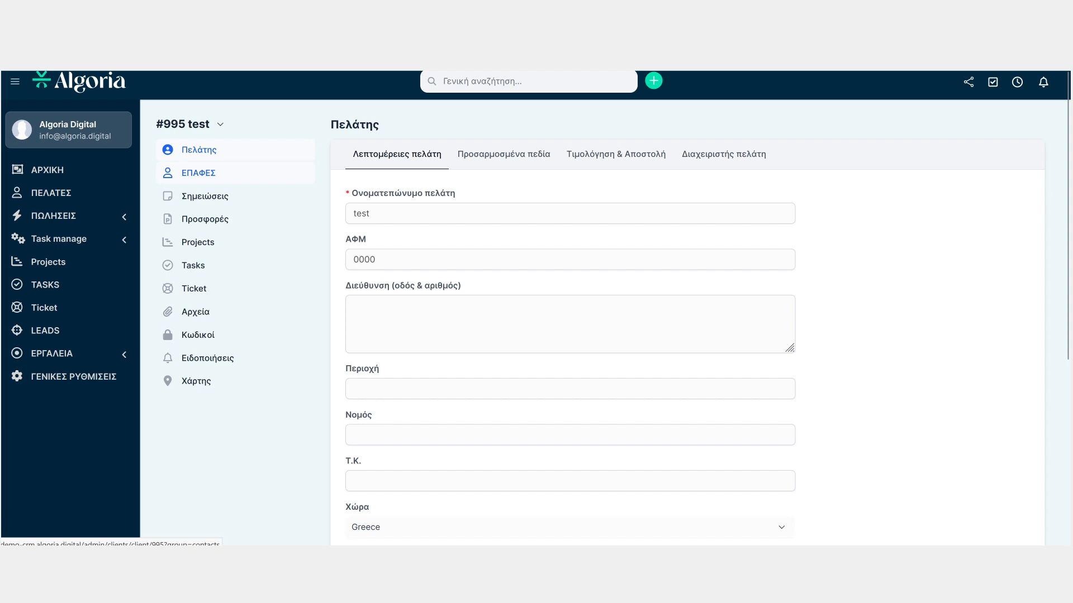
Open the client's contacts and start a new contact form, reviewing its fields and permissions
{"action": "left_click", "coordinate": [199, 172]}
{"action": "left_click", "coordinate": [380, 165]}
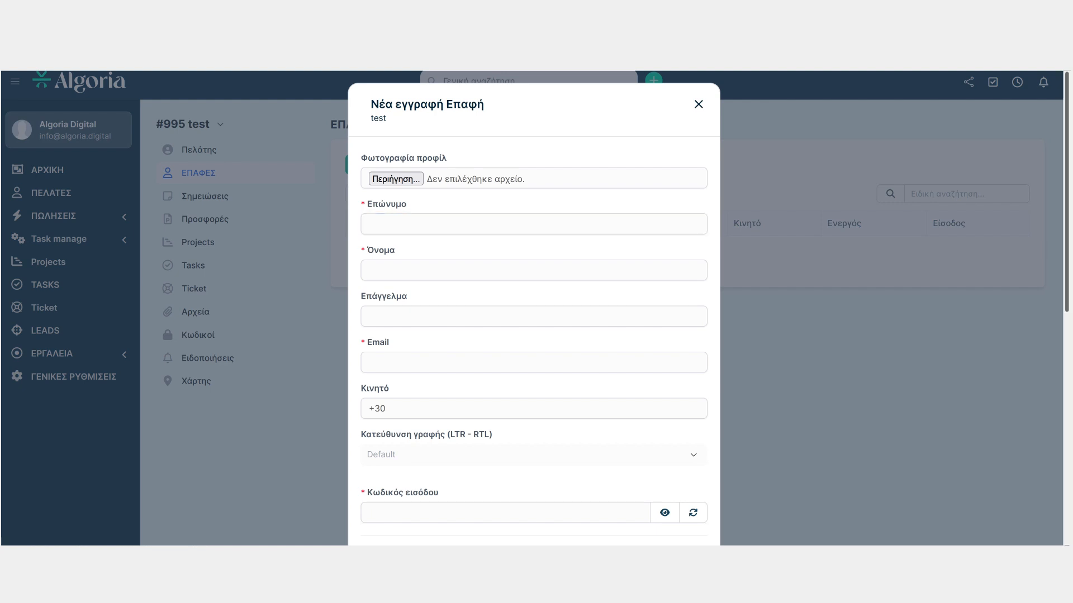
{"action": "scroll", "coordinate": [533, 307], "scroll_direction": "down", "scroll_amount": 4}
{"action": "scroll", "coordinate": [533, 307], "scroll_direction": "down", "scroll_amount": 3}
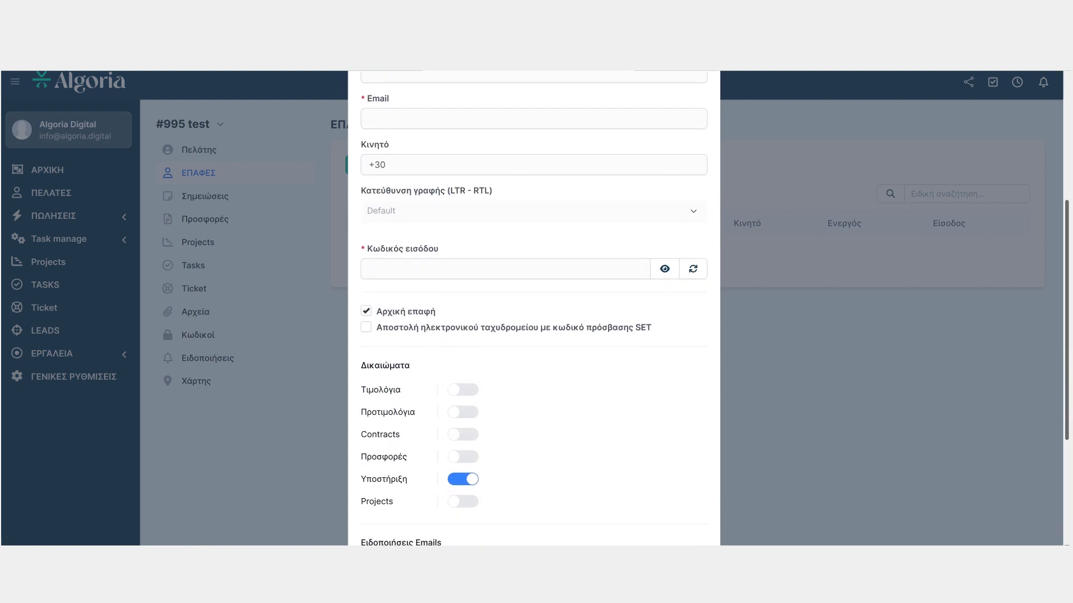
{"action": "scroll", "coordinate": [533, 307], "scroll_direction": "down", "scroll_amount": 2}
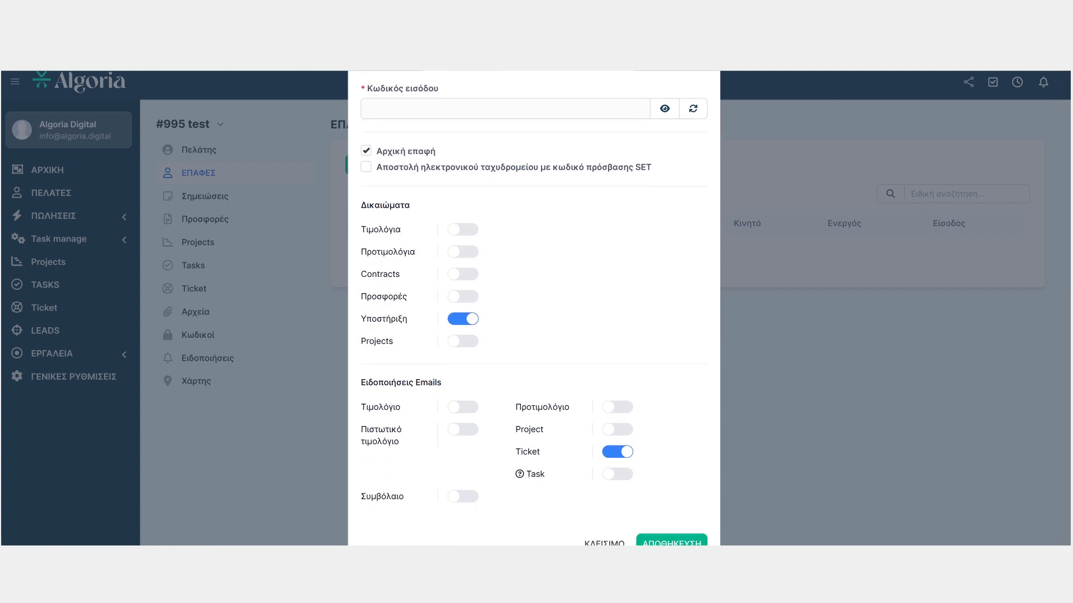
Try toggling the contact's Υποστήριξη, Contracts and Προτιμολόγια permissions
{"action": "left_click", "coordinate": [463, 319]}
{"action": "left_click", "coordinate": [463, 275]}
{"action": "left_click", "coordinate": [463, 274]}
{"action": "left_click", "coordinate": [462, 252]}
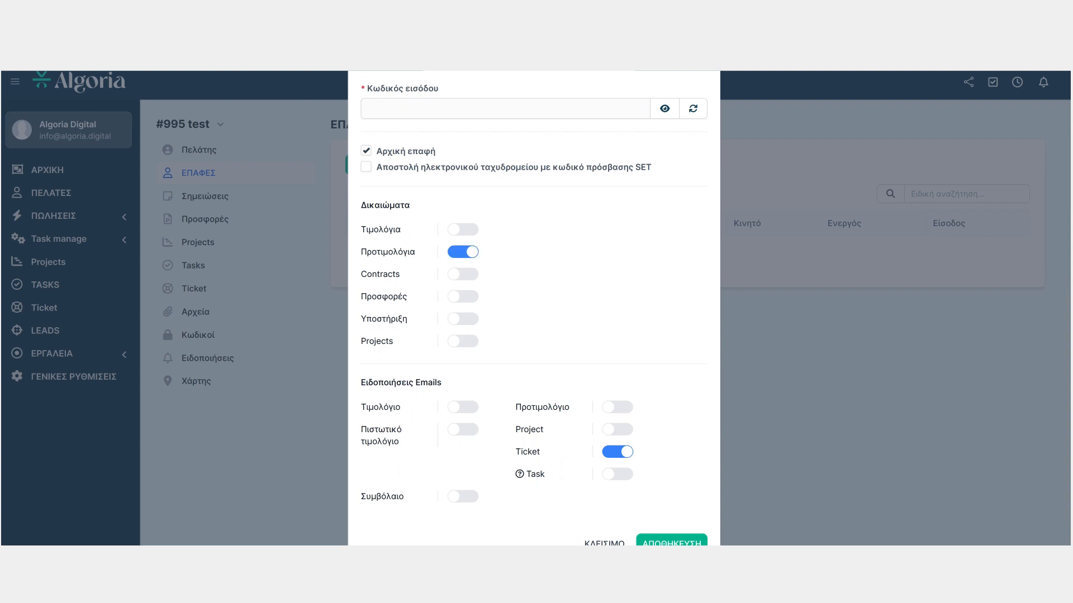
{"action": "left_click", "coordinate": [462, 252]}
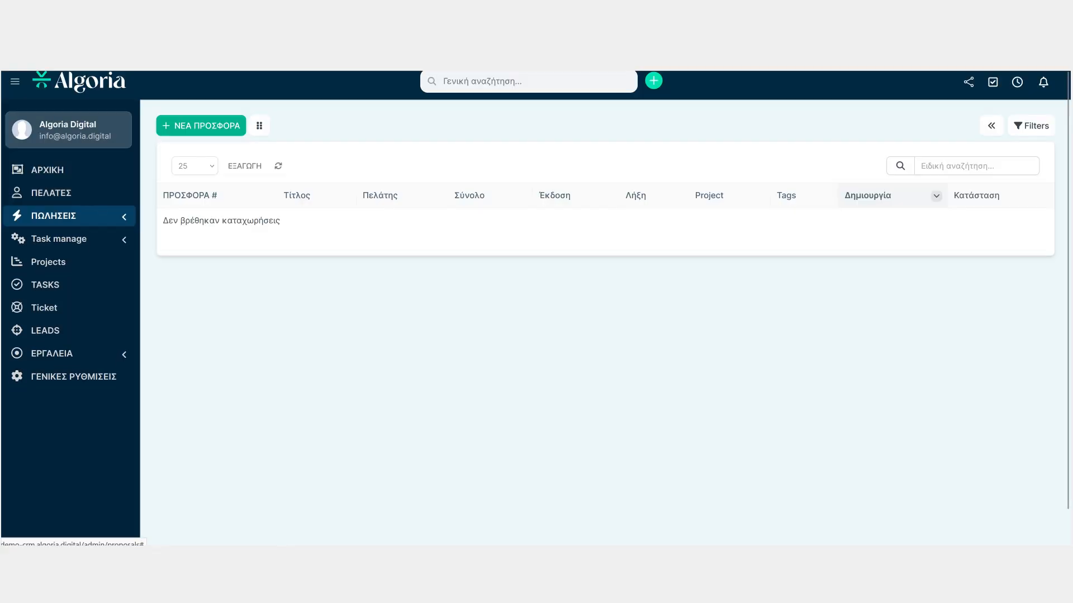
Open the proposals list under sales
{"action": "left_click", "coordinate": [69, 216]}
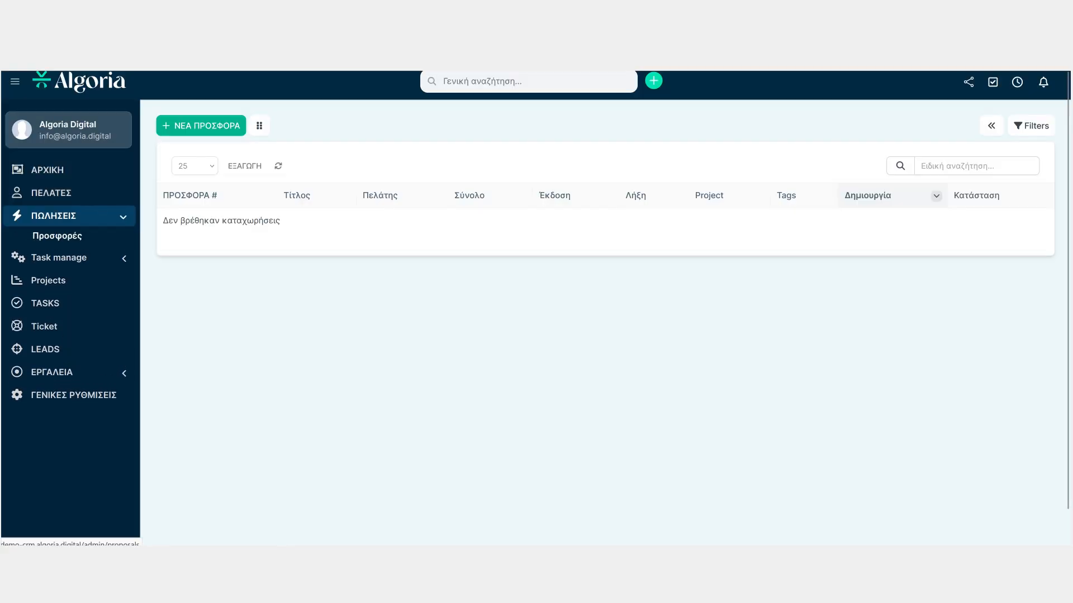
{"action": "left_click", "coordinate": [57, 236]}
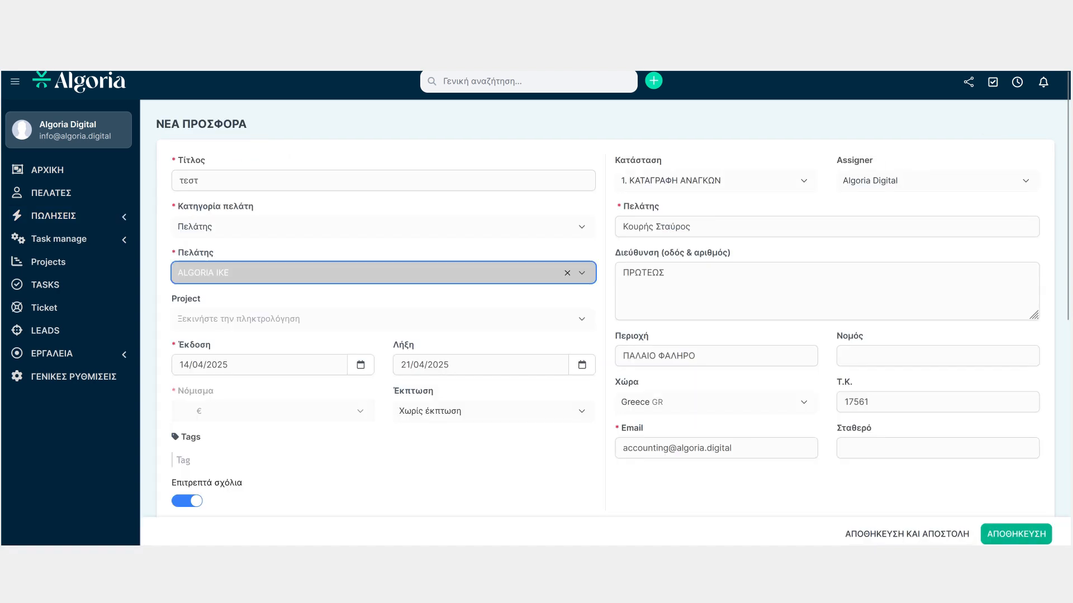
Review the project, discount and assigner options of the new proposal
{"action": "left_click", "coordinate": [383, 319]}
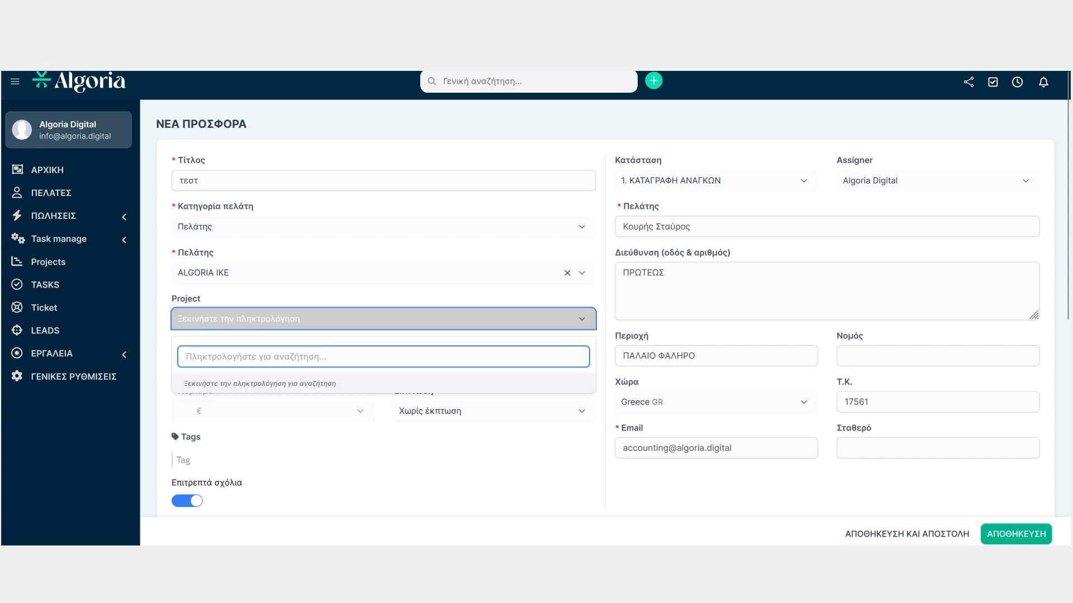
{"action": "left_click", "coordinate": [383, 319]}
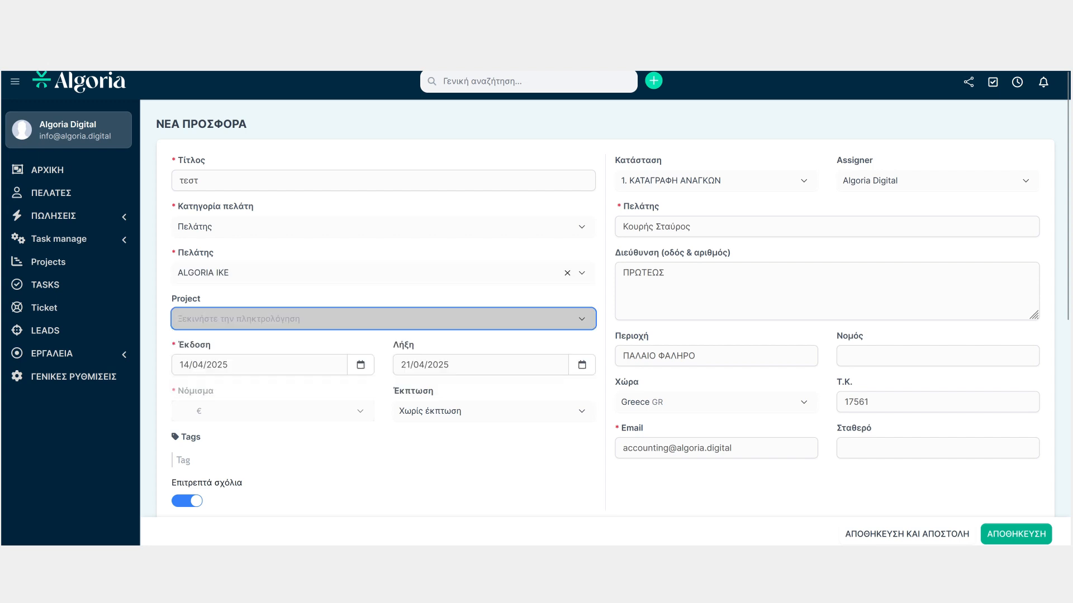
{"action": "left_click", "coordinate": [494, 411]}
{"action": "left_click", "coordinate": [494, 411]}
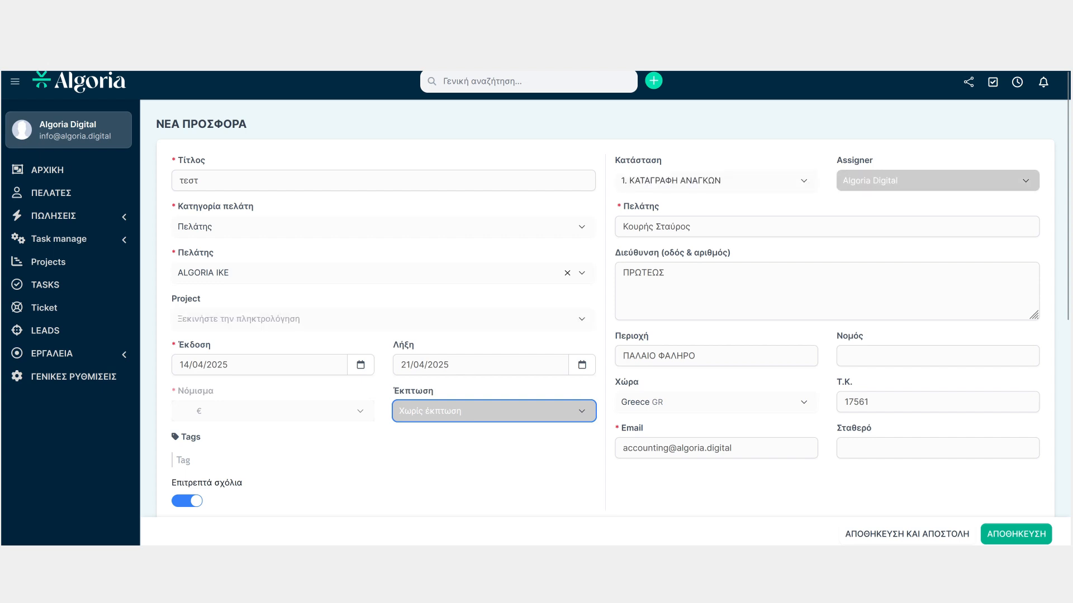
{"action": "left_click", "coordinate": [937, 181]}
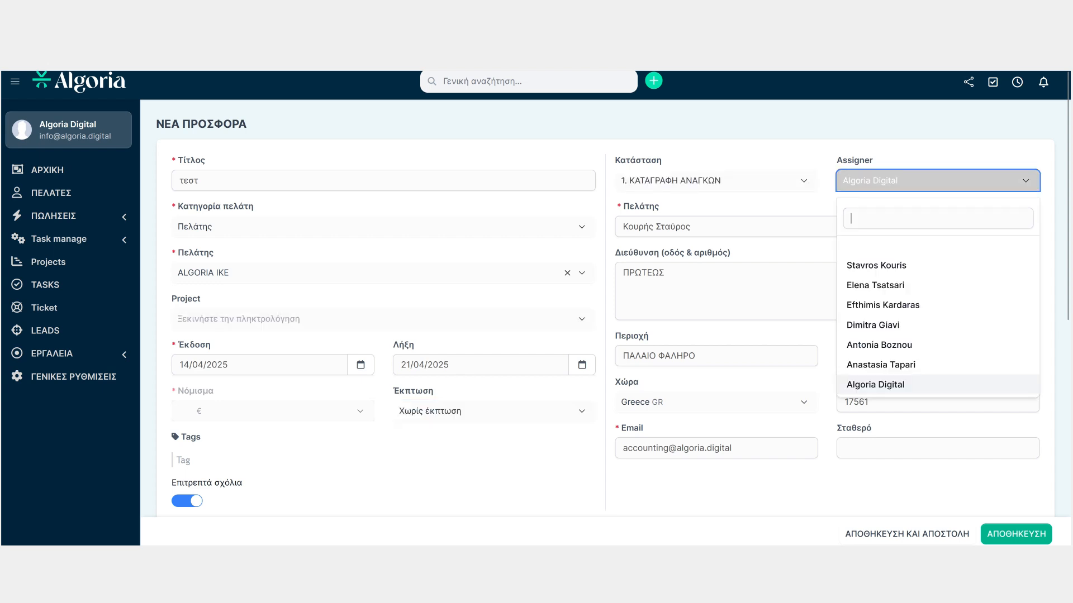
{"action": "left_click", "coordinate": [938, 180]}
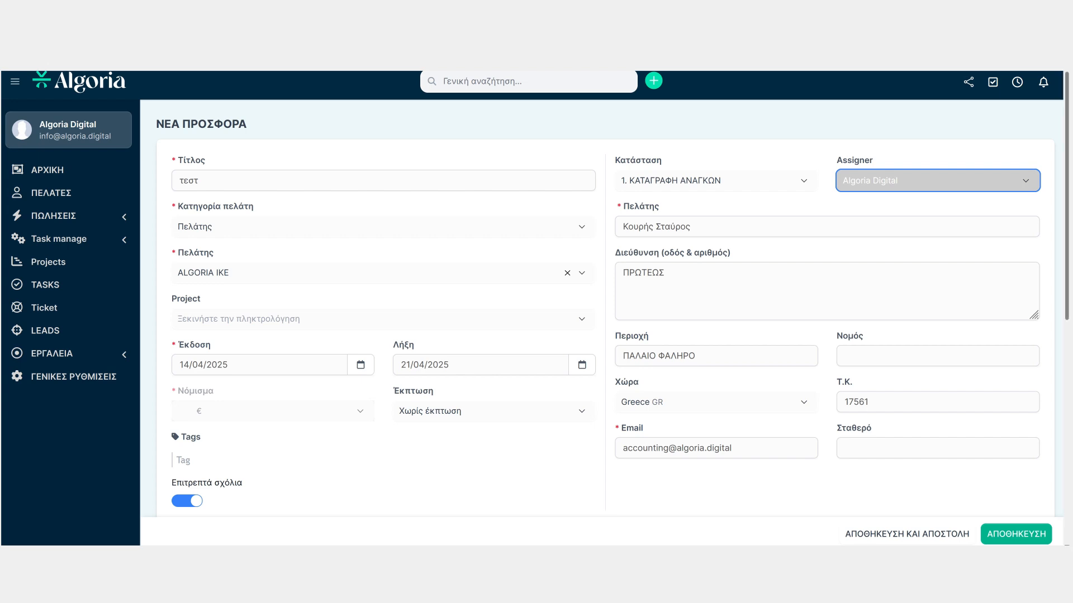
Browse the products and services available for the proposal's line items
{"action": "scroll", "coordinate": [604, 290], "scroll_direction": "down", "scroll_amount": 3}
{"action": "scroll", "coordinate": [604, 291], "scroll_direction": "down", "scroll_amount": 3}
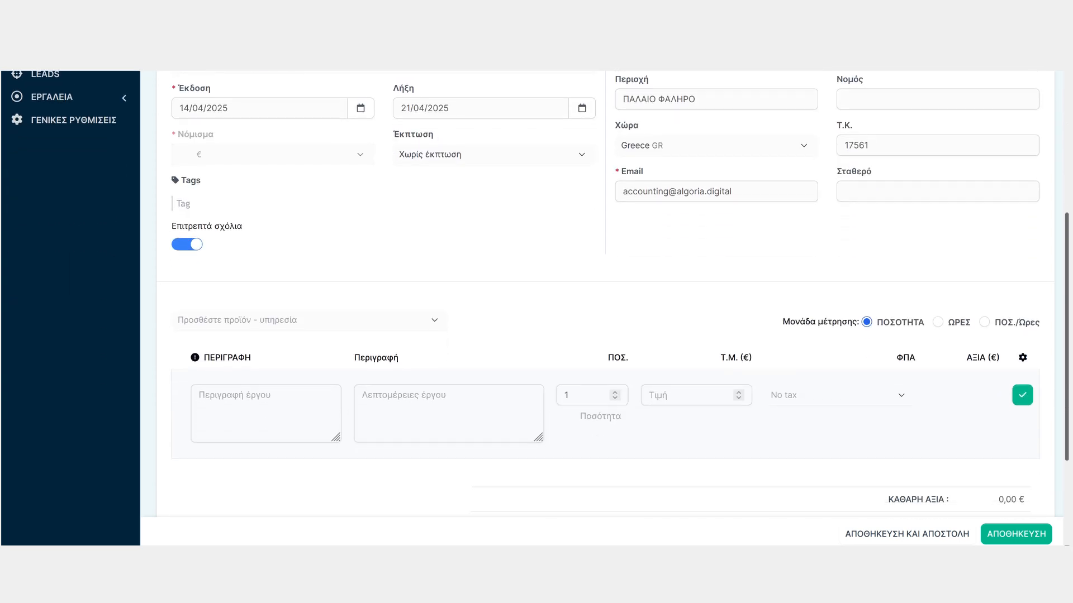
{"action": "scroll", "coordinate": [614, 296], "scroll_direction": "down", "scroll_amount": 1}
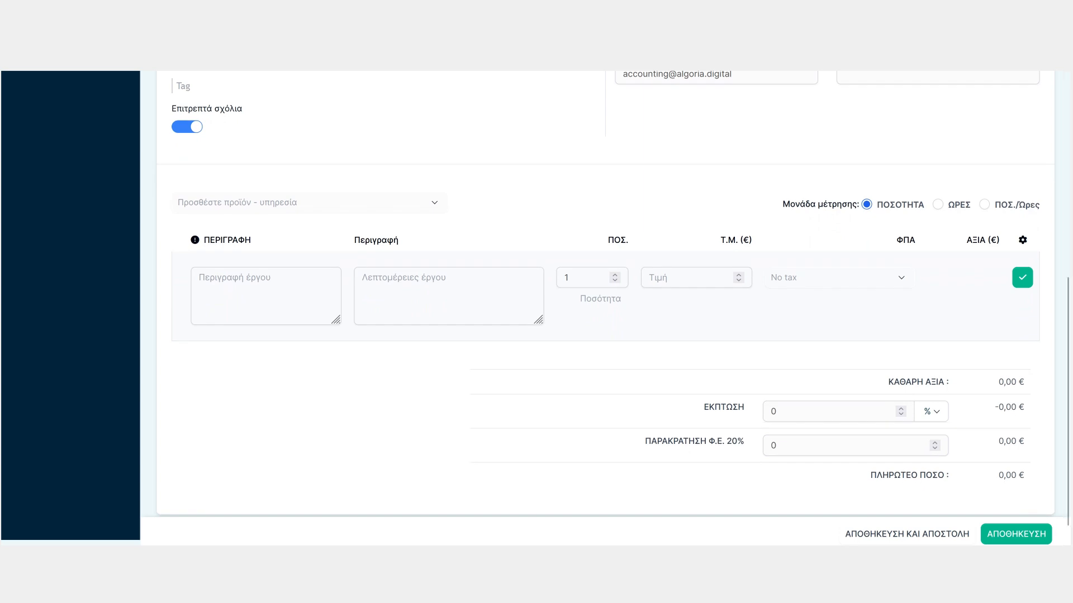
{"action": "left_click", "coordinate": [309, 202]}
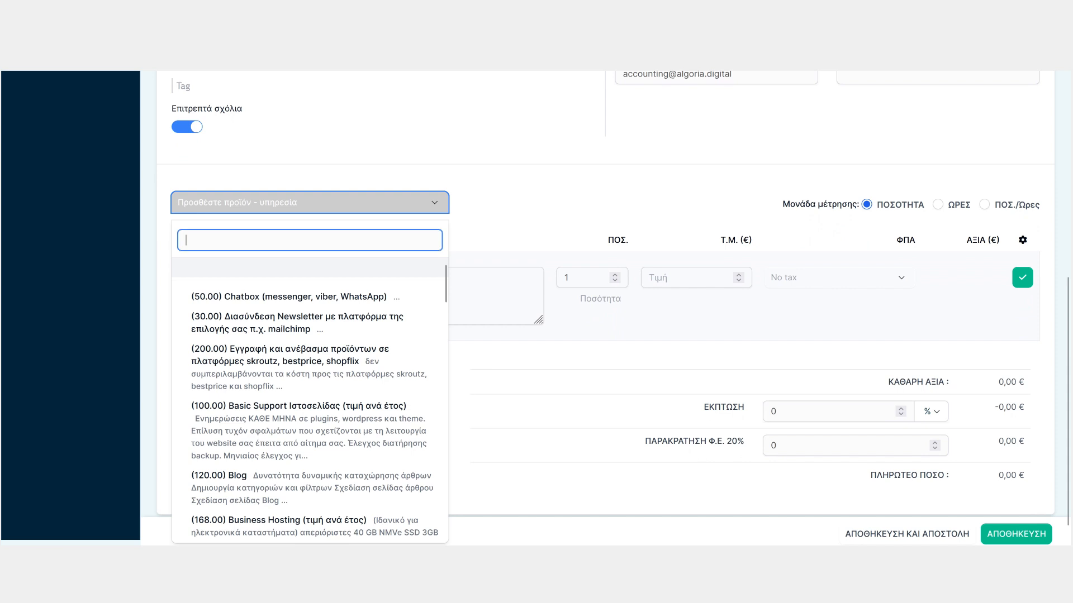
{"action": "left_click", "coordinate": [310, 202]}
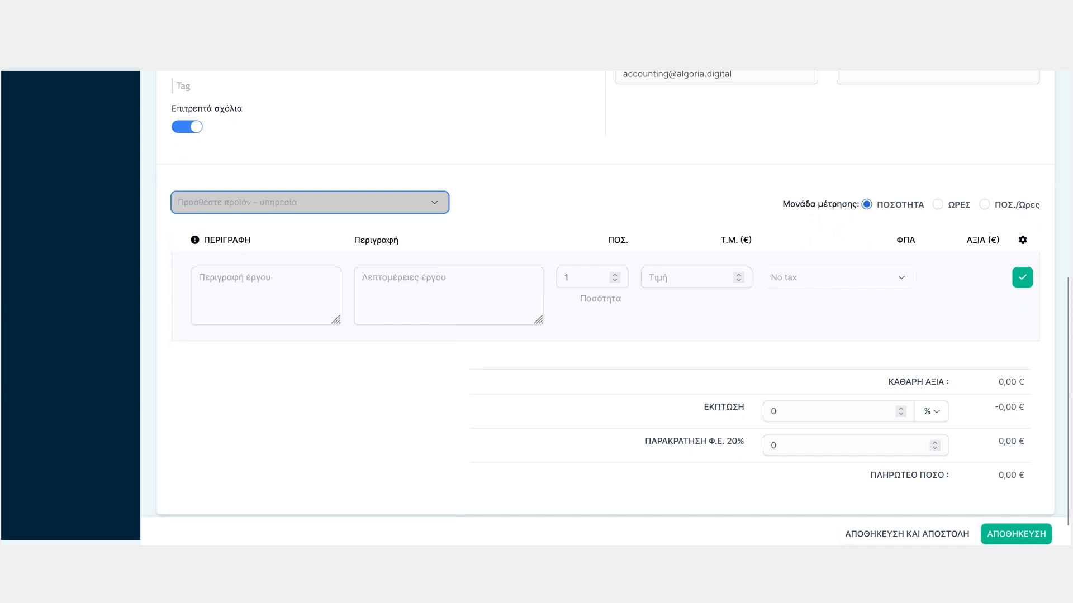
Enter test as the line item's description and move on to its details field
{"action": "left_click", "coordinate": [265, 296]}
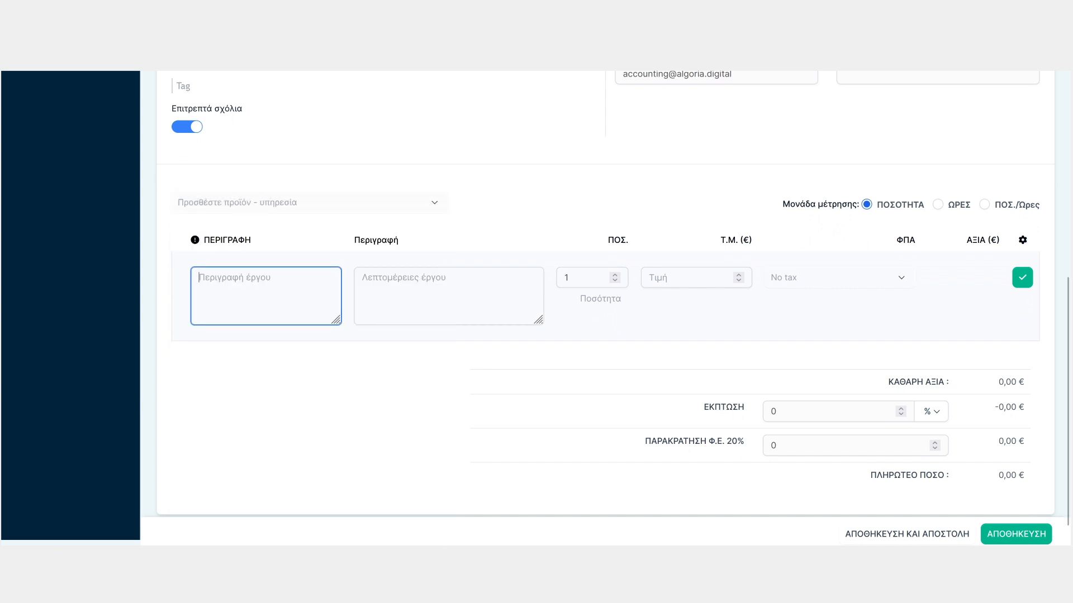
{"action": "type", "text": "test"}
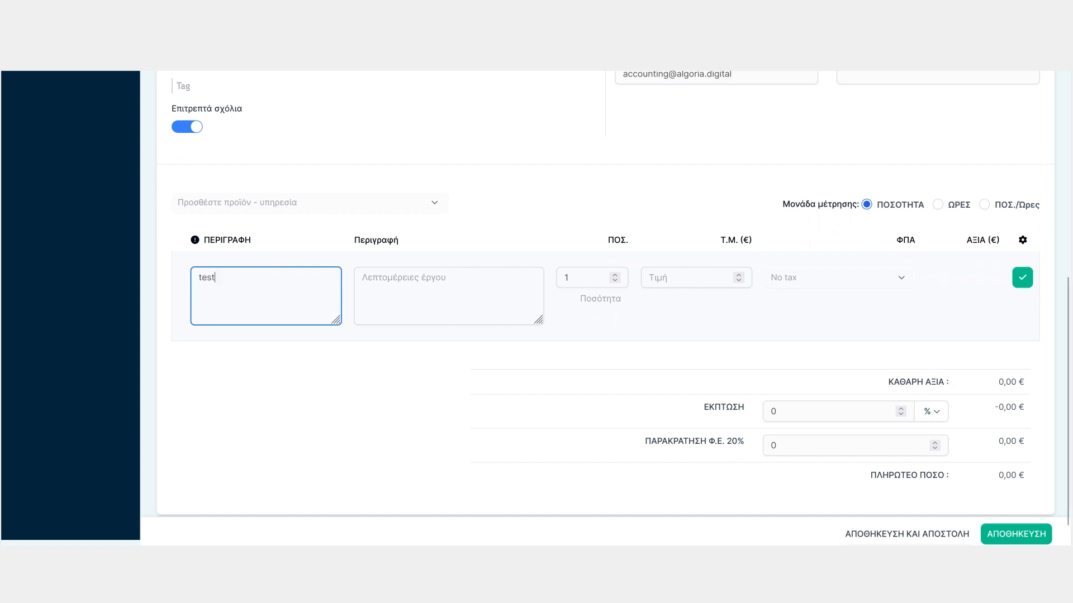
{"action": "left_click", "coordinate": [448, 296]}
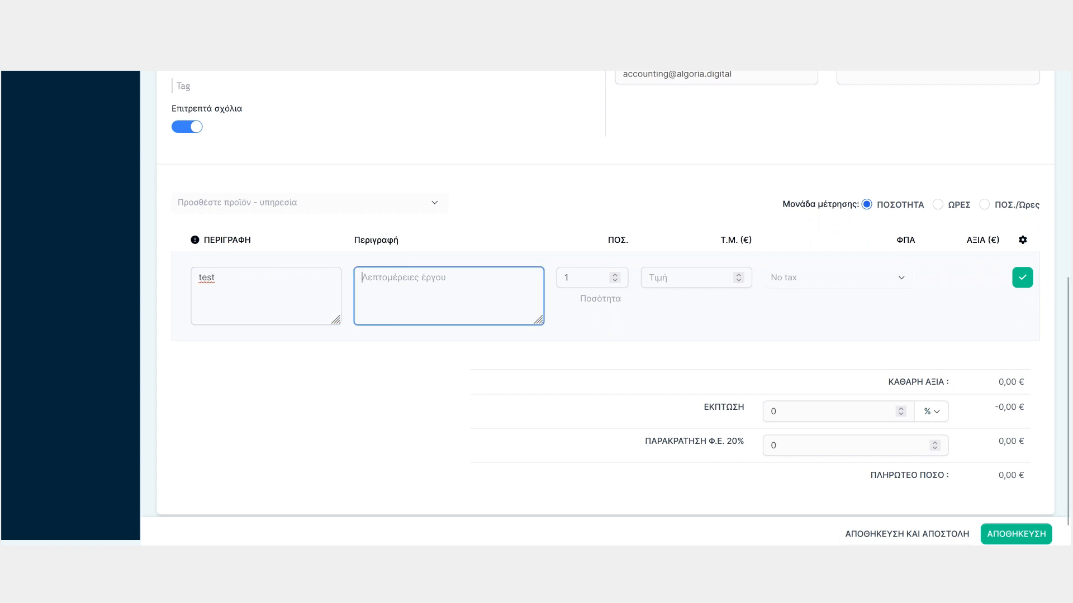
Fill in the line item details as test with unit price 100 and 24.00% VAT, and add it to the proposal
{"action": "type", "text": "test"}
{"action": "left_click", "coordinate": [690, 278]}
{"action": "type", "text": "100"}
{"action": "left_click", "coordinate": [839, 278]}
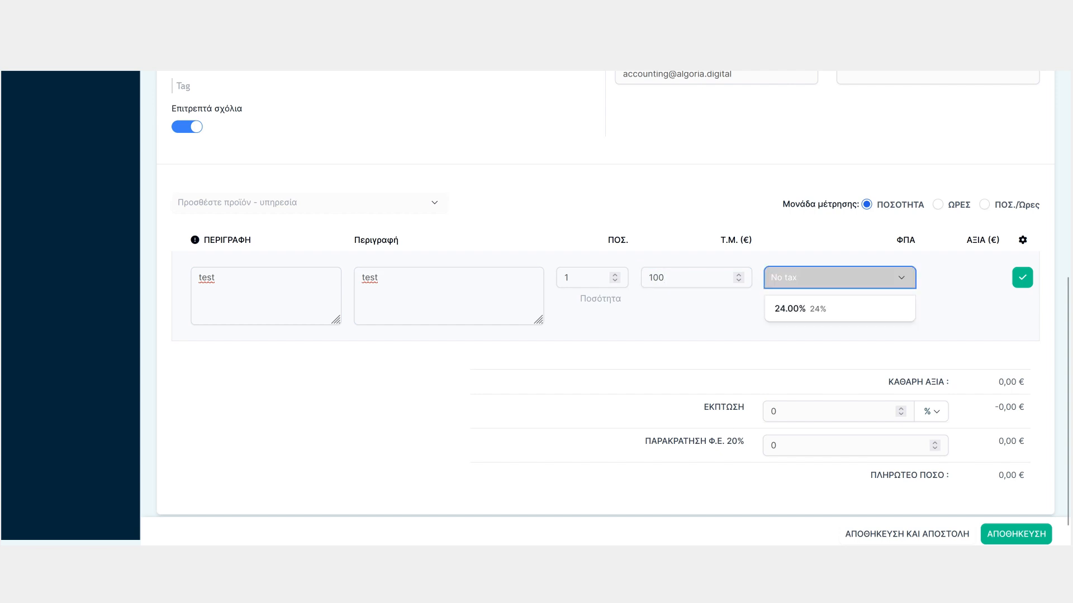
{"action": "left_click", "coordinate": [840, 309]}
{"action": "left_click", "coordinate": [972, 352]}
{"action": "left_click_drag", "start_coordinate": [1067, 401], "coordinate": [1066, 419]}
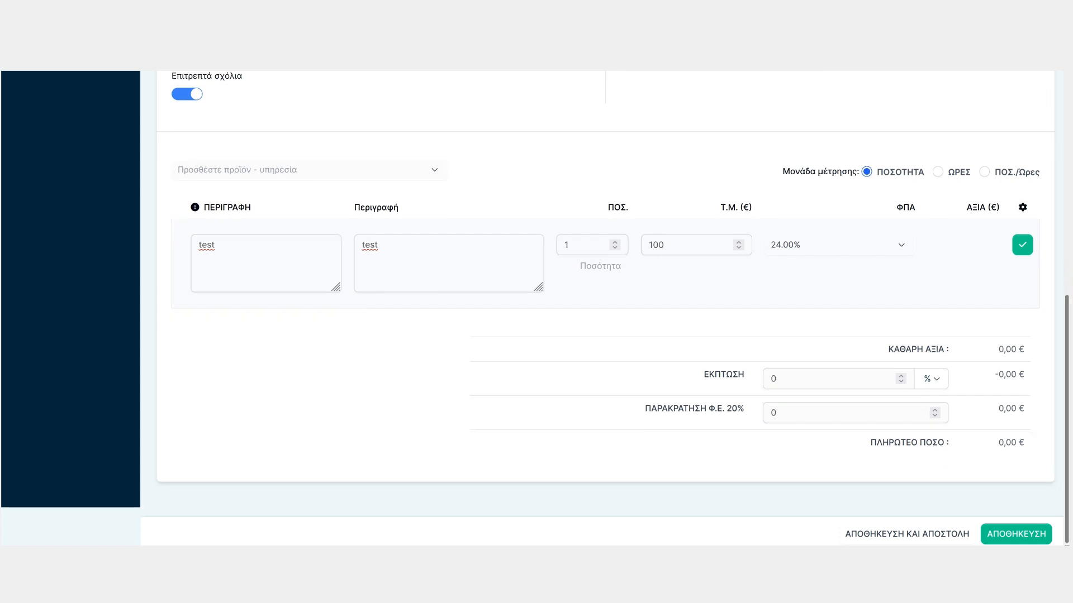
{"action": "left_click", "coordinate": [1022, 245]}
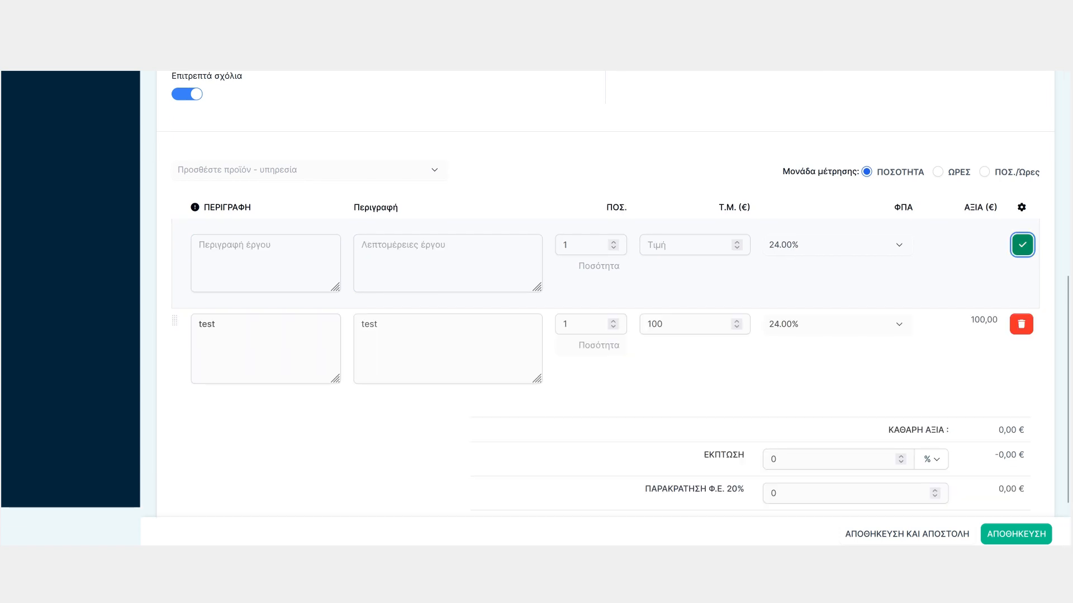
Switch the discount type to amount and back to percentage, then save the proposal
{"action": "scroll", "coordinate": [1067, 380], "scroll_direction": "down", "scroll_amount": 2}
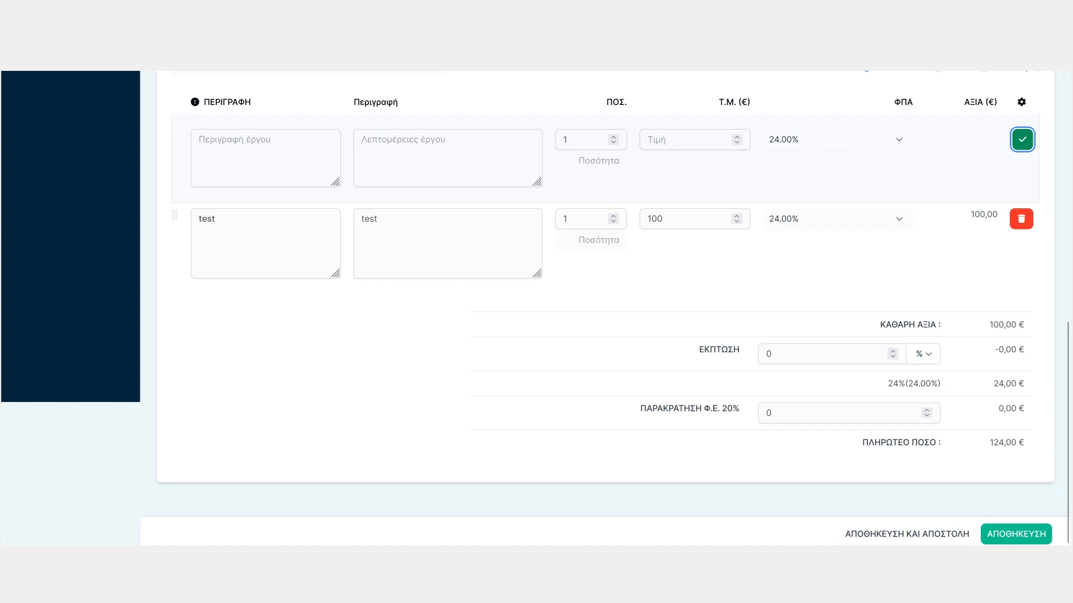
{"action": "left_click", "coordinate": [923, 354]}
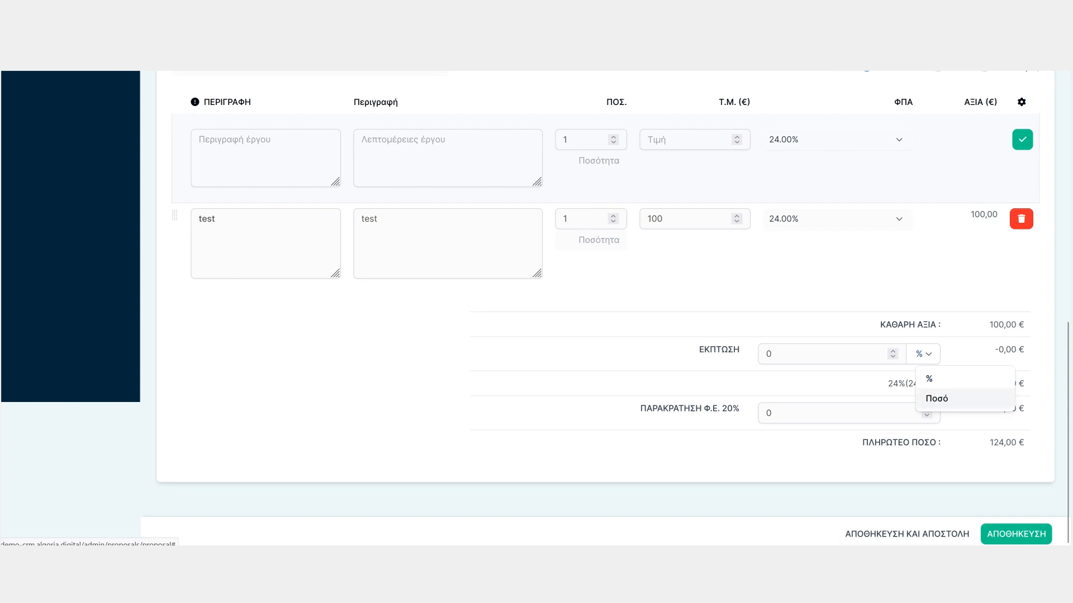
{"action": "left_click", "coordinate": [937, 398]}
{"action": "left_click", "coordinate": [915, 354]}
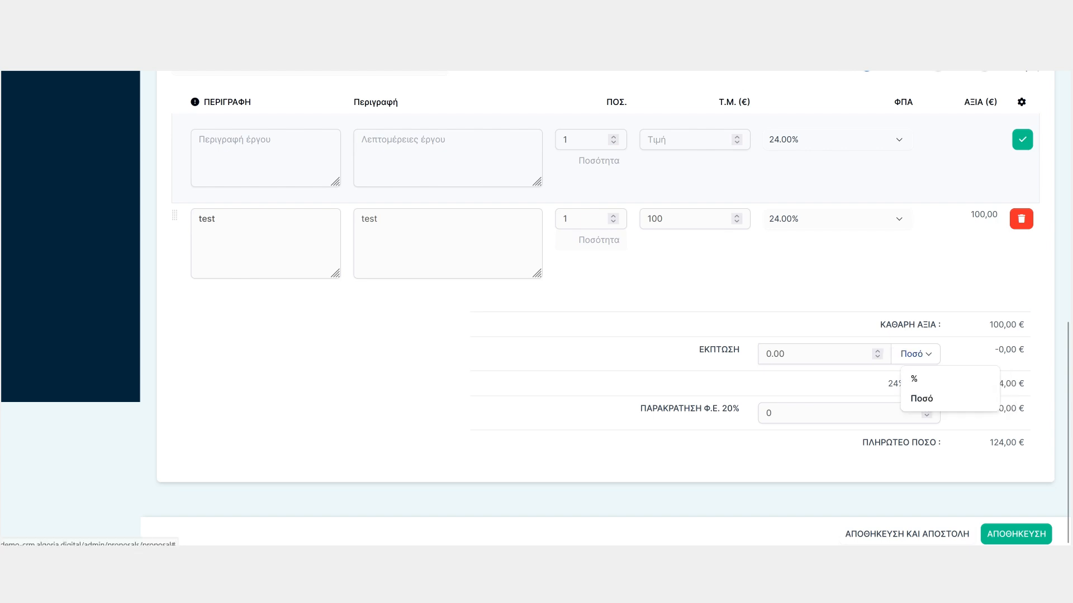
{"action": "left_click", "coordinate": [915, 377]}
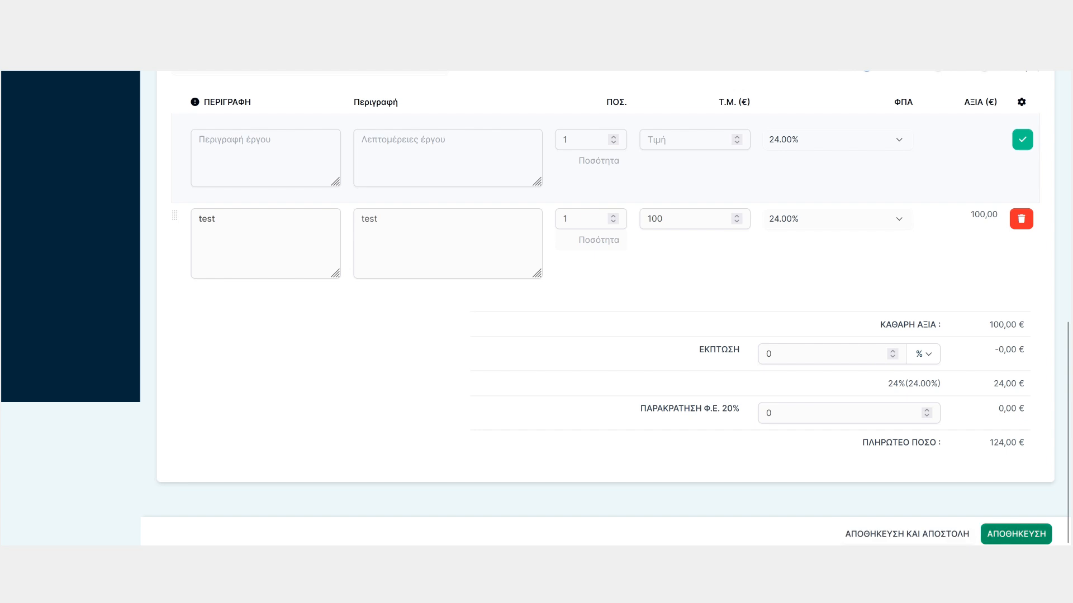
{"action": "left_click", "coordinate": [1016, 534]}
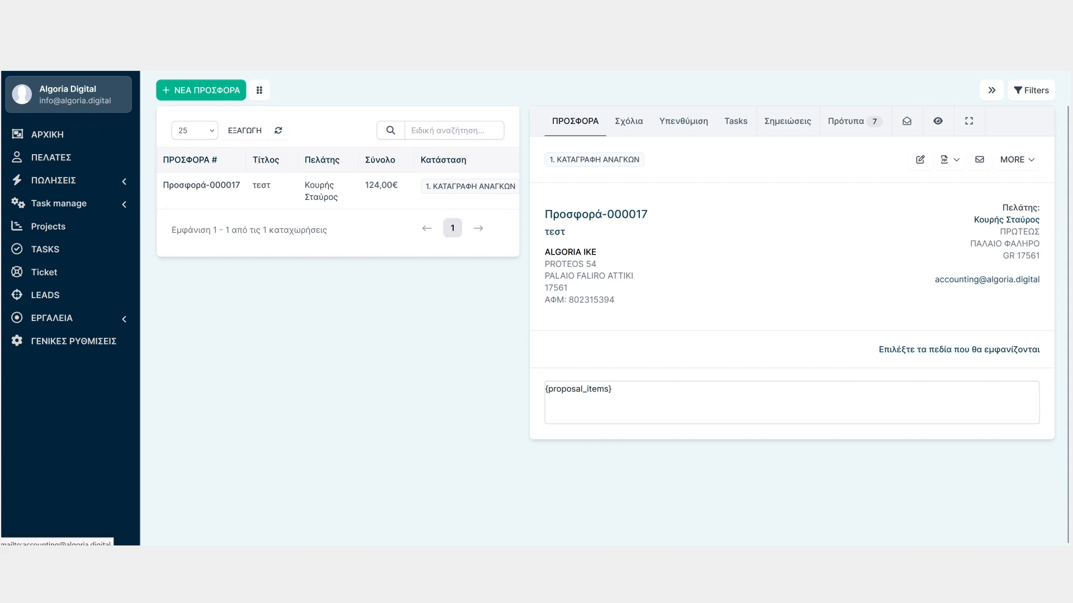
Expand the proposal view and browse its comments, reminders, tasks, notes and templates tabs
{"action": "left_click", "coordinate": [969, 121]}
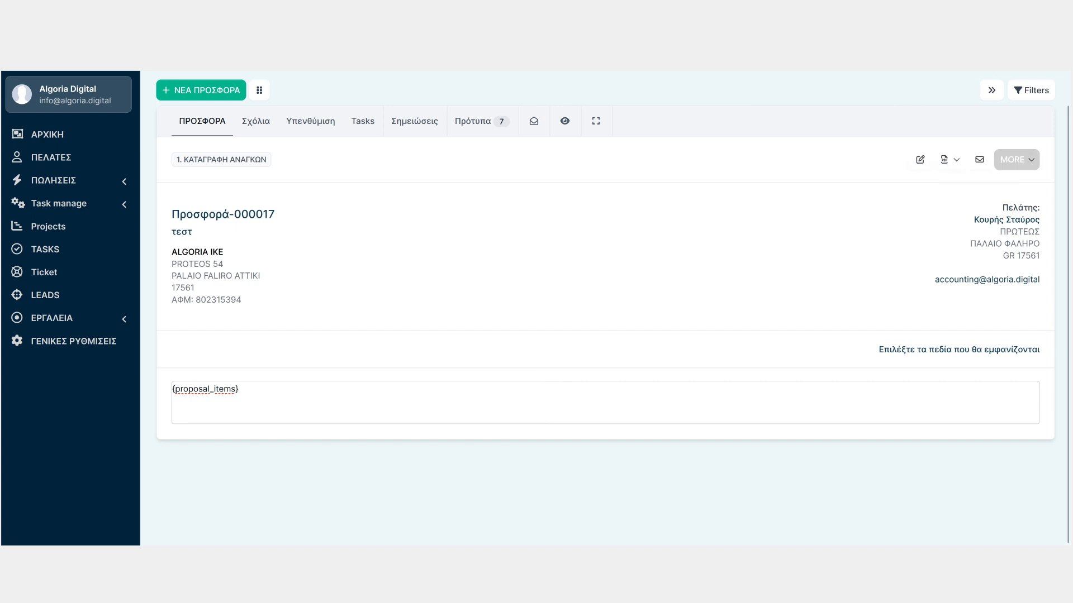
{"action": "left_click", "coordinate": [255, 121]}
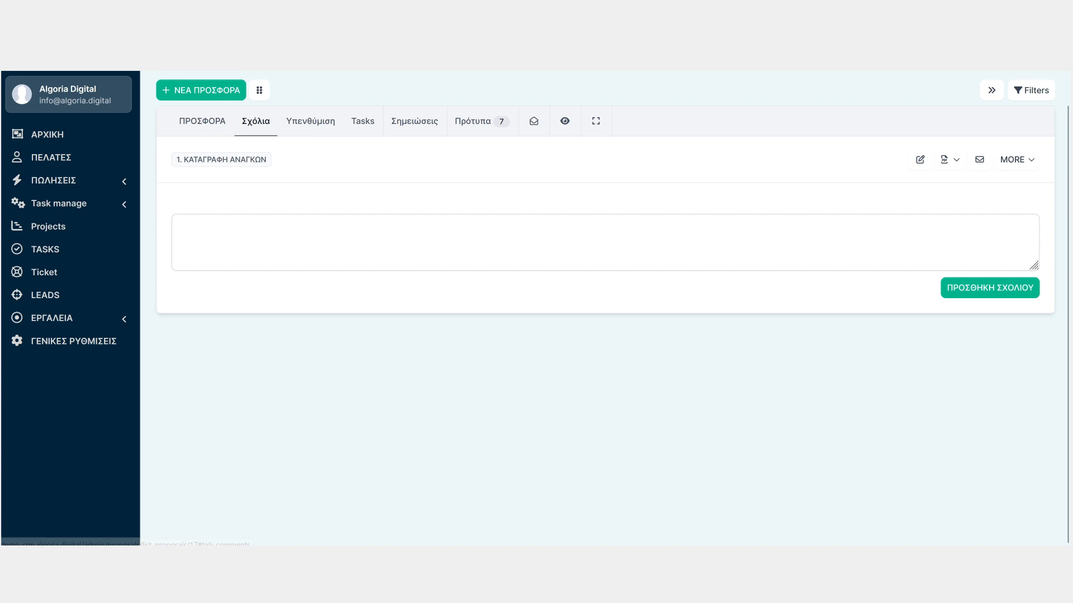
{"action": "left_click", "coordinate": [311, 121]}
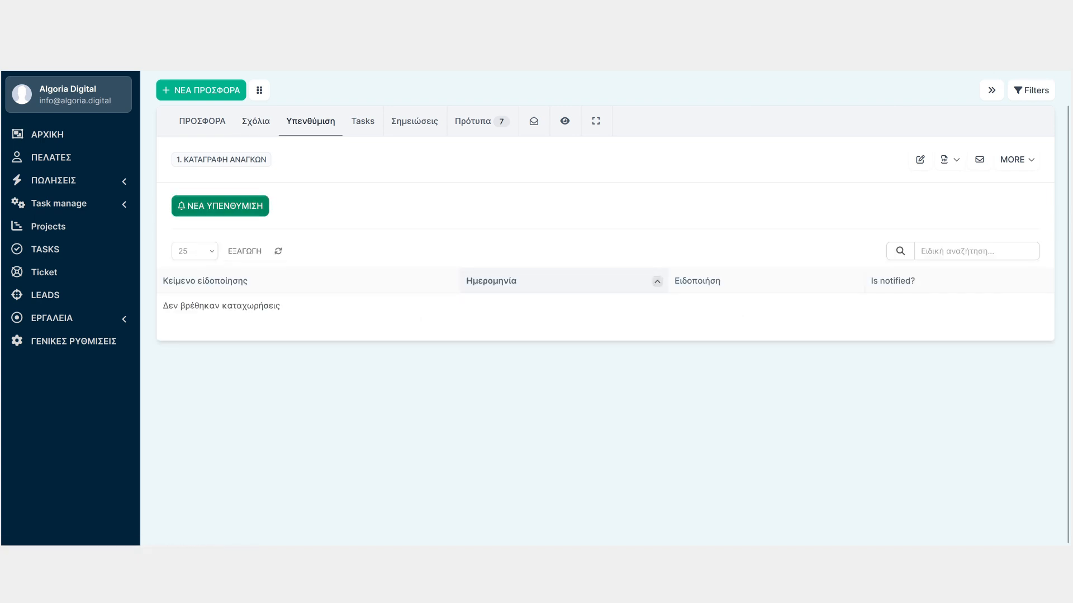
{"action": "left_click", "coordinate": [363, 121]}
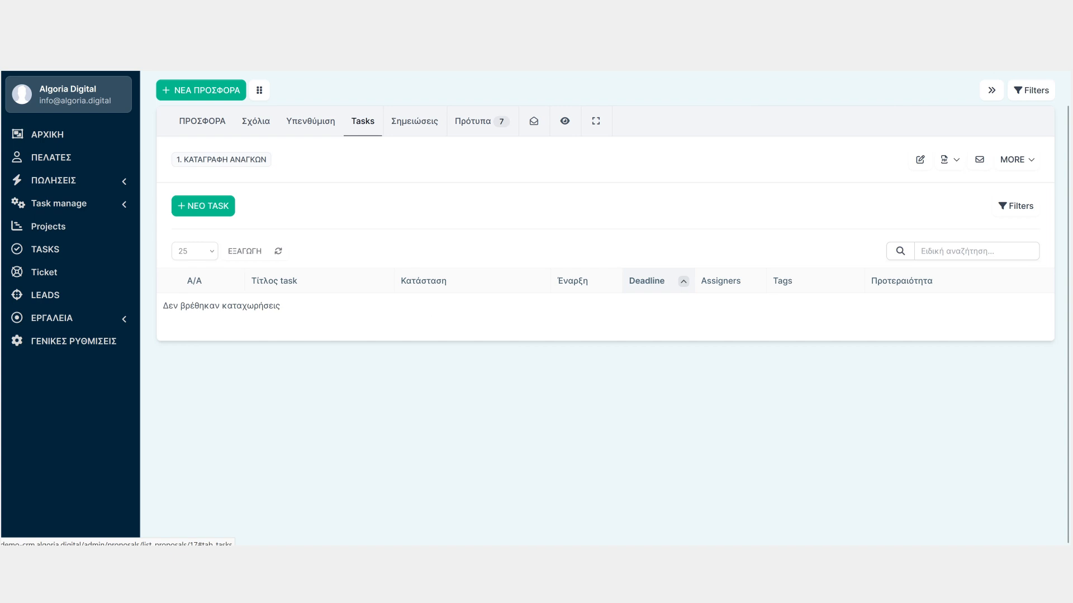
{"action": "left_click", "coordinate": [414, 121]}
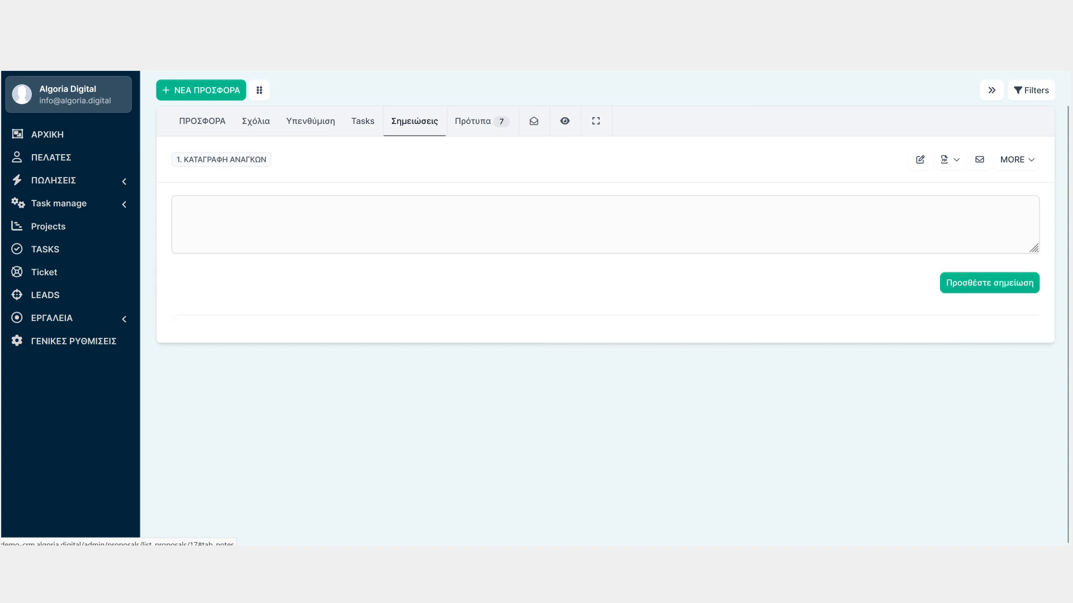
{"action": "left_click", "coordinate": [473, 121]}
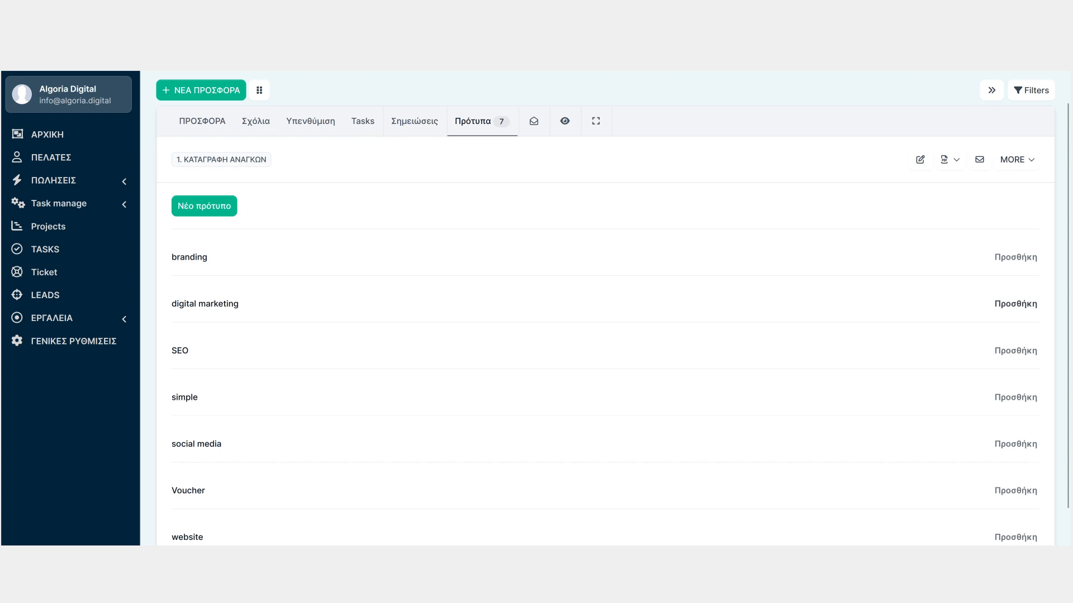
Add the digital marketing template to the proposal
{"action": "left_click", "coordinate": [1015, 304]}
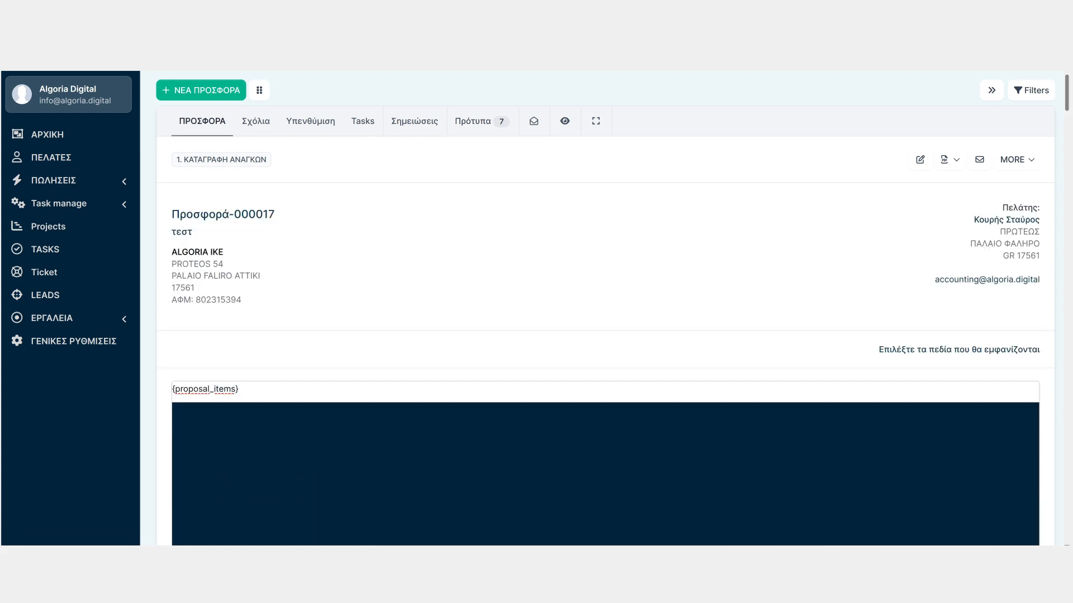
{"action": "scroll", "coordinate": [605, 307], "scroll_direction": "down", "scroll_amount": 7}
{"action": "scroll", "coordinate": [605, 308], "scroll_direction": "down", "scroll_amount": 5}
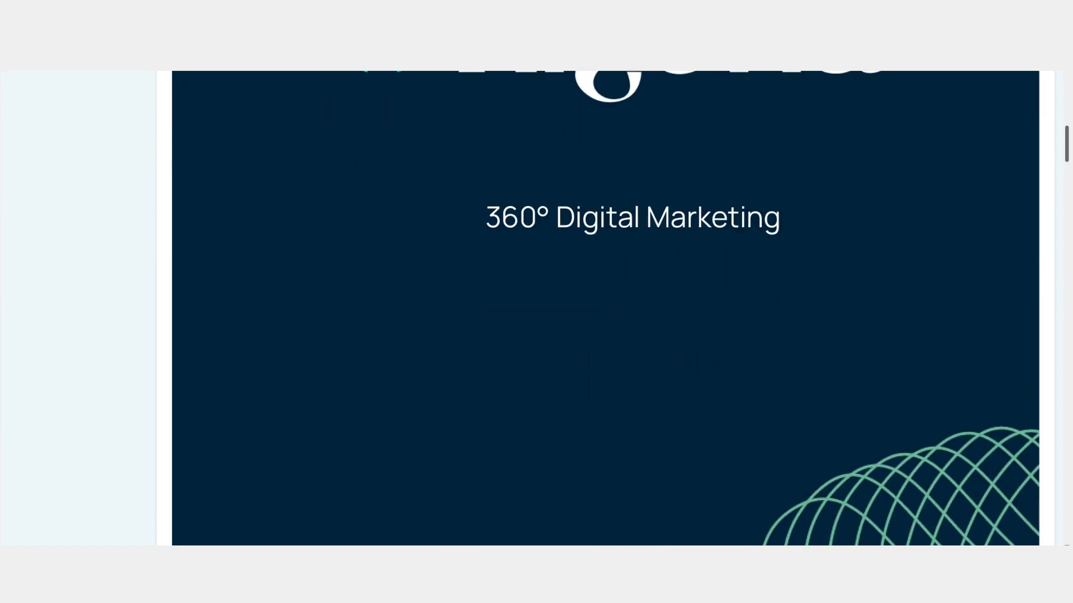
{"action": "scroll", "coordinate": [605, 308], "scroll_direction": "up", "scroll_amount": 12}
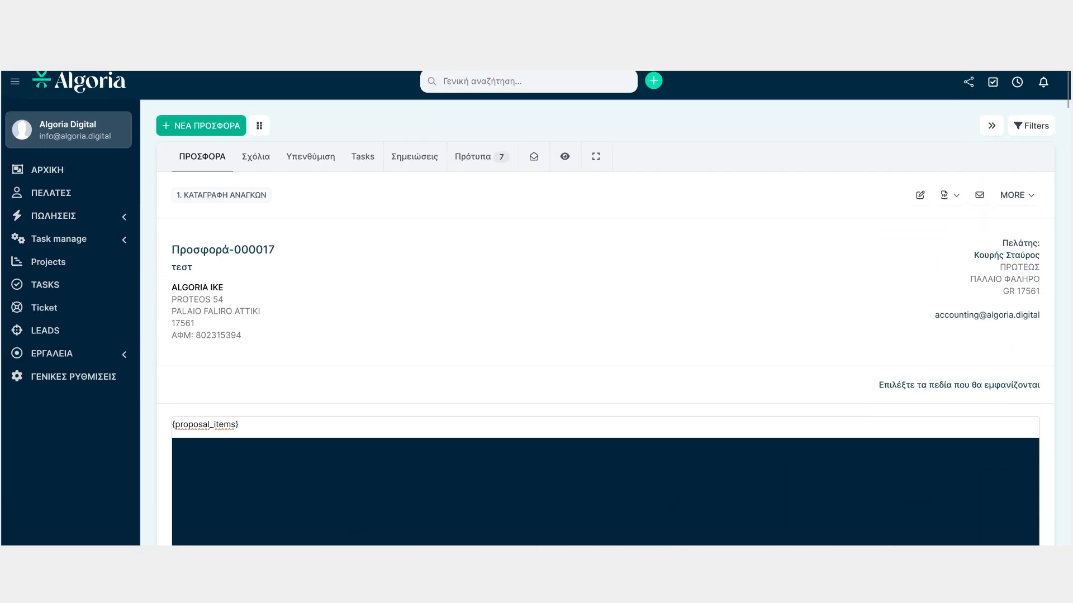
Preview the proposal as the client would see it
{"action": "left_click", "coordinate": [1017, 195]}
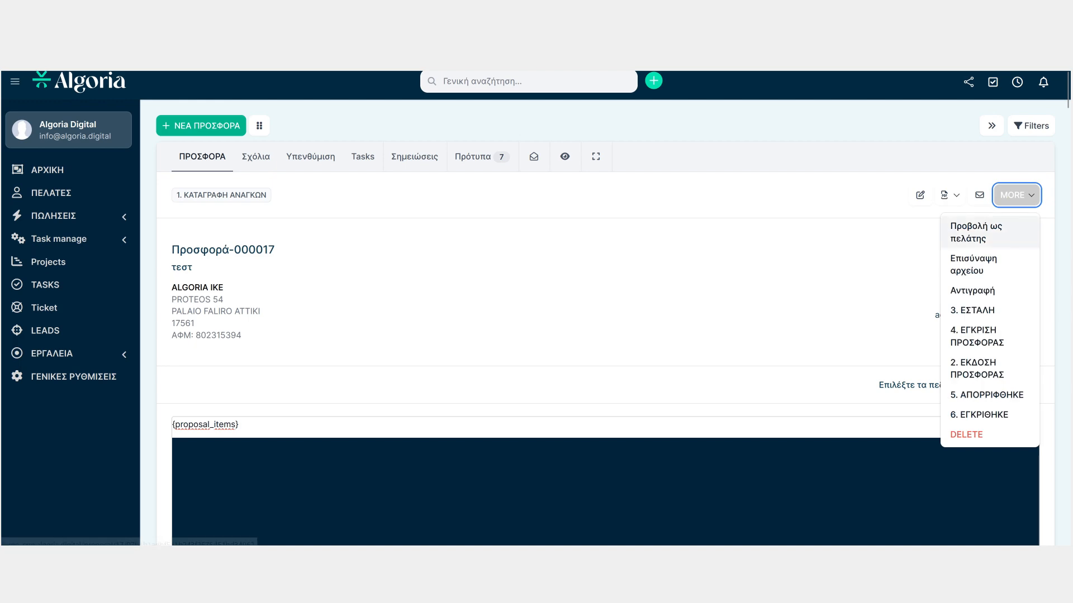
{"action": "left_click", "coordinate": [975, 232]}
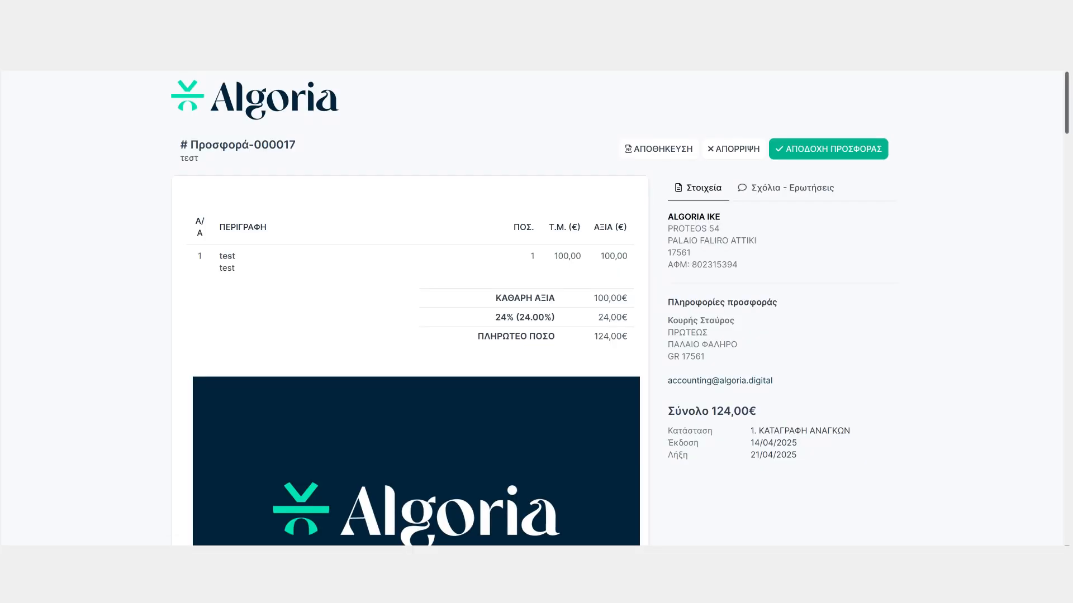
{"action": "scroll", "coordinate": [416, 307], "scroll_direction": "down", "scroll_amount": 10}
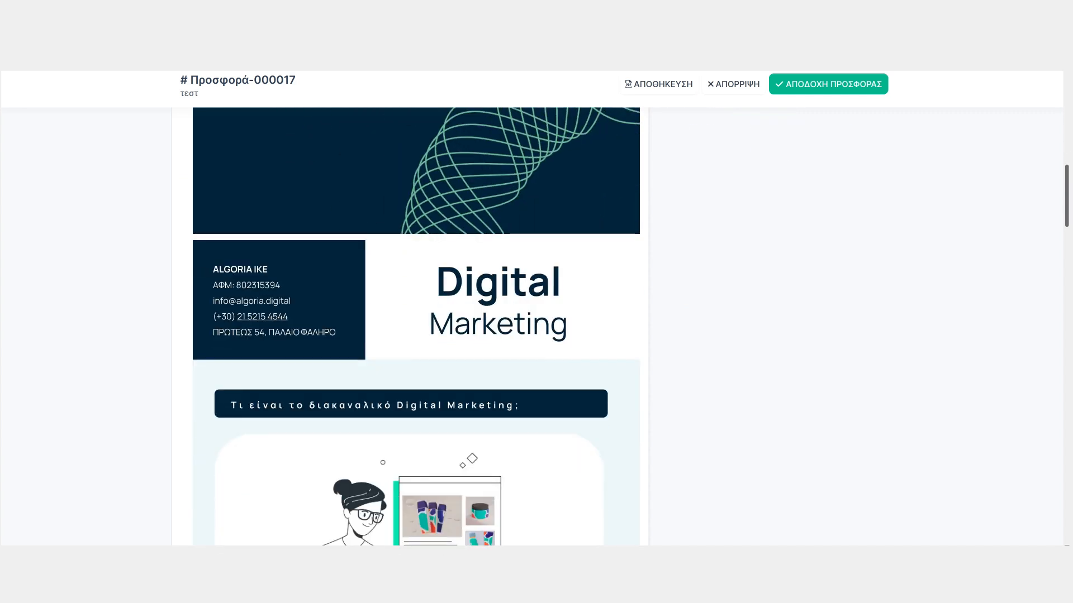
{"action": "scroll", "coordinate": [416, 327], "scroll_direction": "down", "scroll_amount": 20}
{"action": "scroll", "coordinate": [416, 327], "scroll_direction": "up", "scroll_amount": 20}
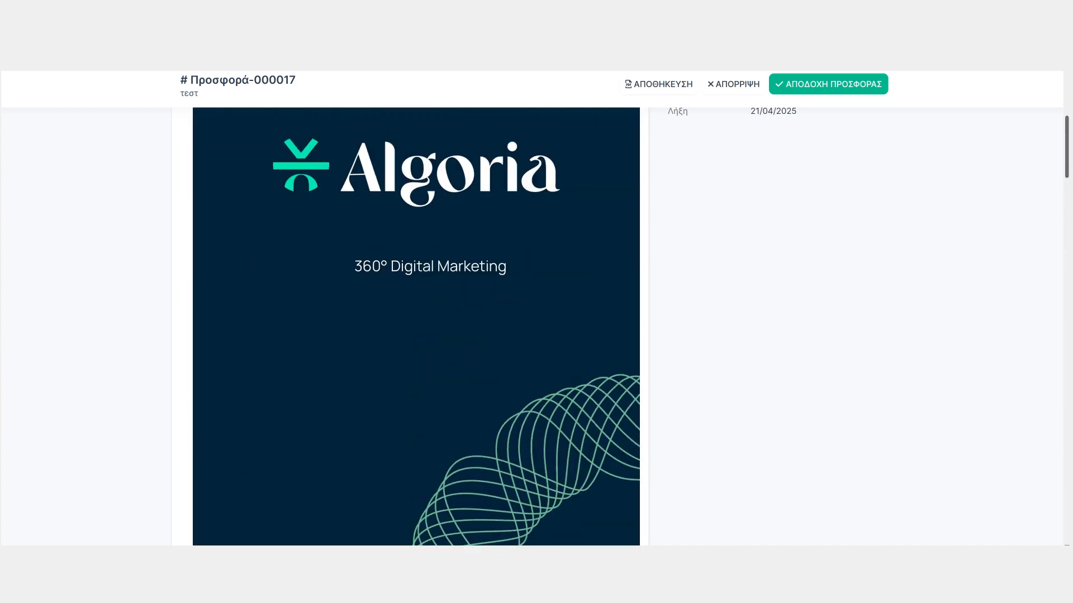
{"action": "scroll", "coordinate": [416, 307], "scroll_direction": "up", "scroll_amount": 6}
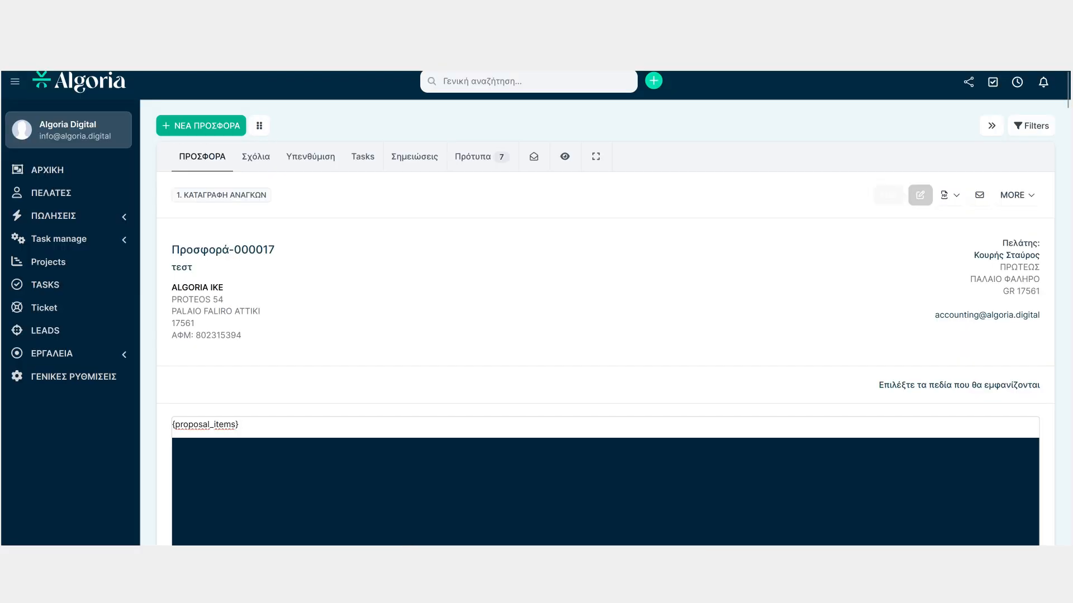
Open the dialog for emailing the proposal to the client and close it without sending
{"action": "left_click", "coordinate": [979, 195]}
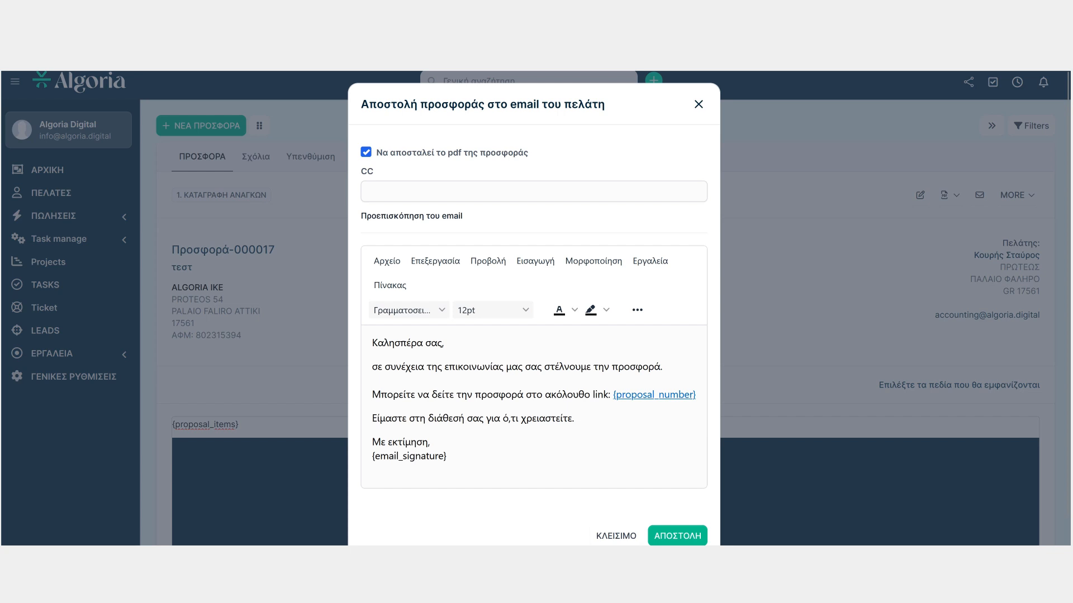
{"action": "left_click", "coordinate": [369, 191]}
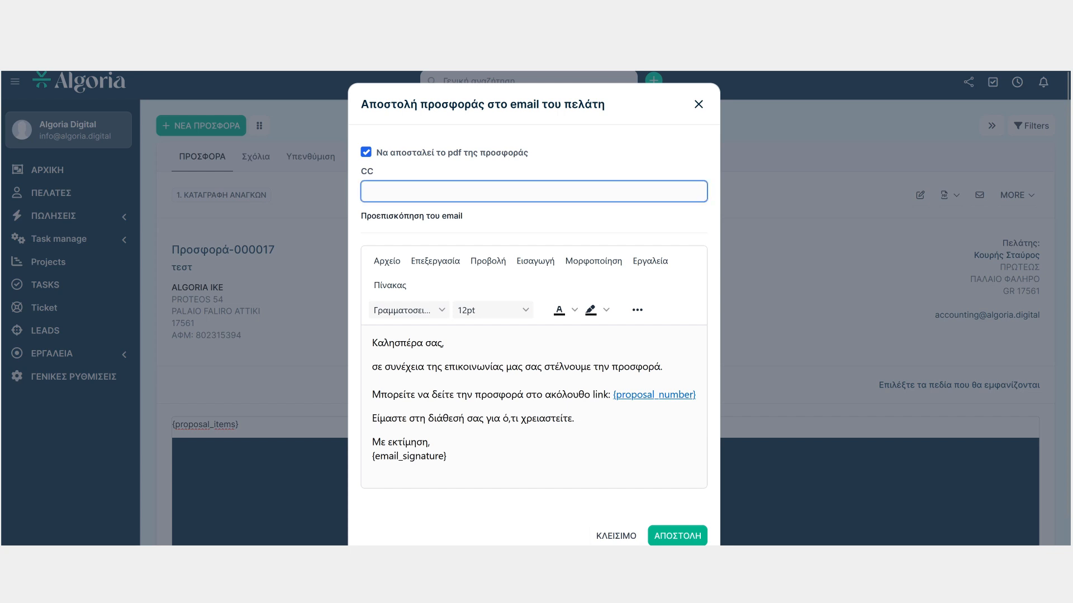
{"action": "key", "text": "Tab"}
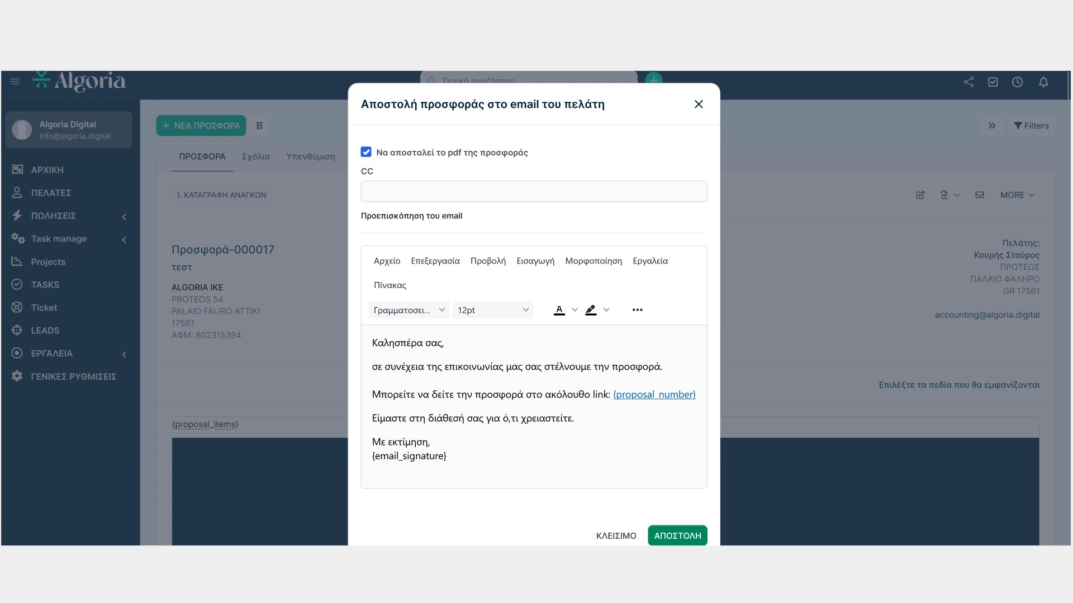
{"action": "left_click", "coordinate": [616, 535]}
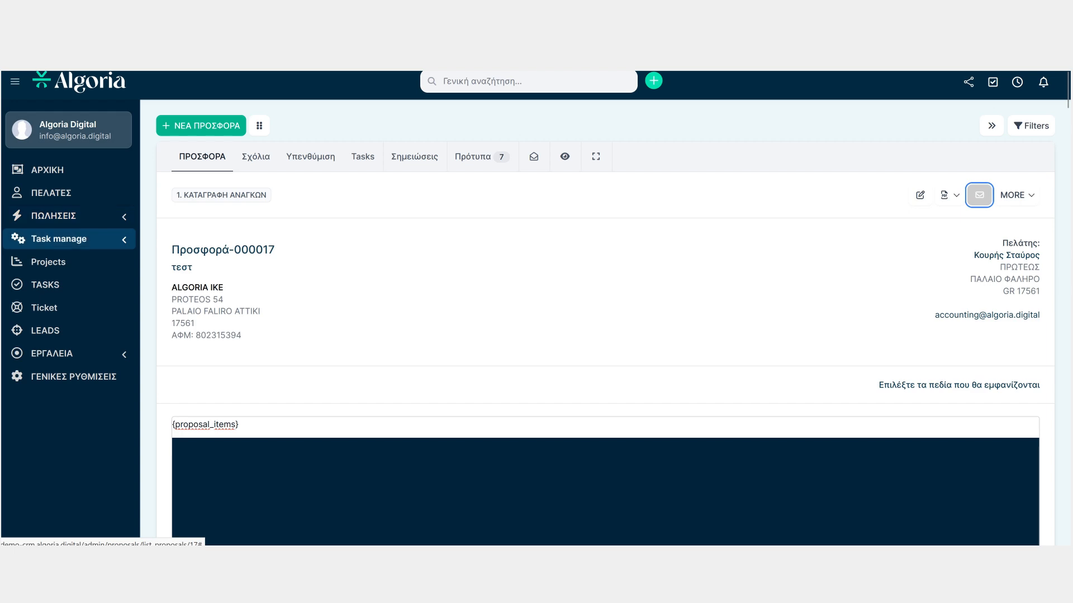
Open the contracts page under sales and start a new contract
{"action": "left_click", "coordinate": [69, 239]}
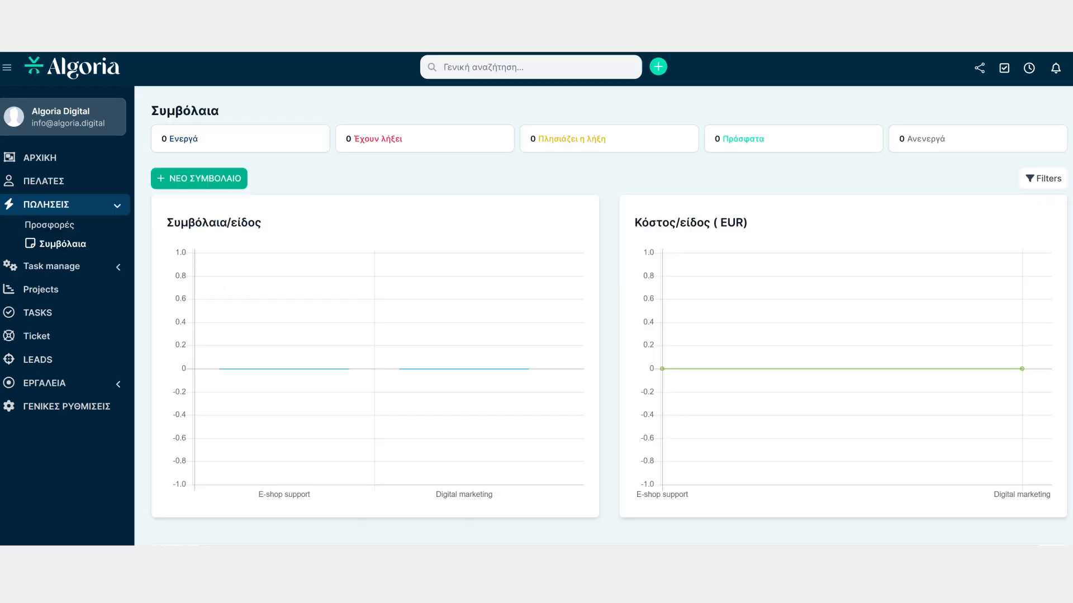
{"action": "scroll", "coordinate": [609, 296], "scroll_direction": "down", "scroll_amount": 4}
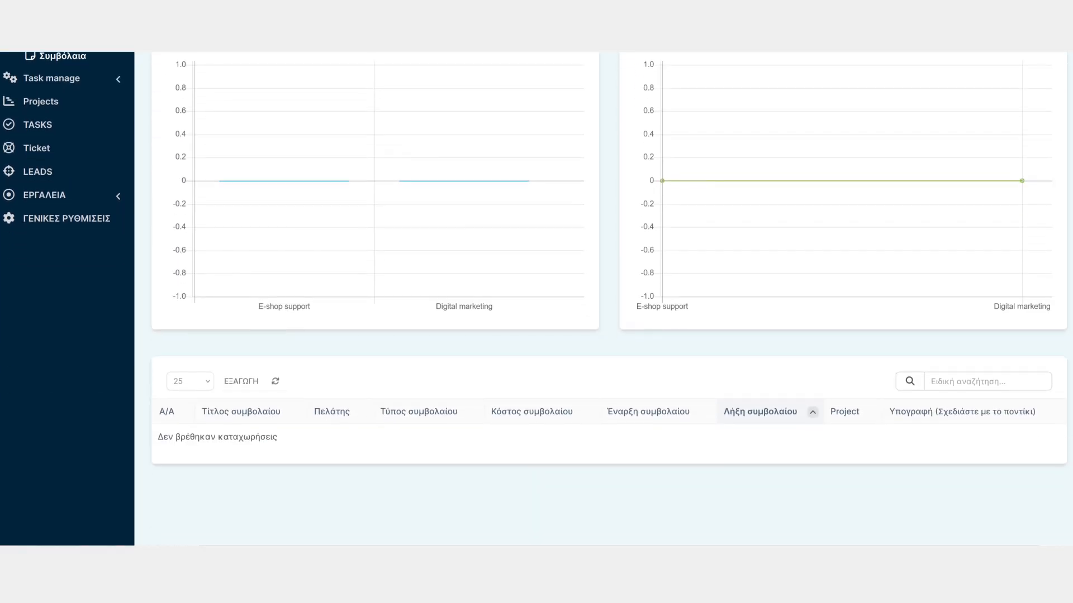
{"action": "scroll", "coordinate": [609, 296], "scroll_direction": "up", "scroll_amount": 4}
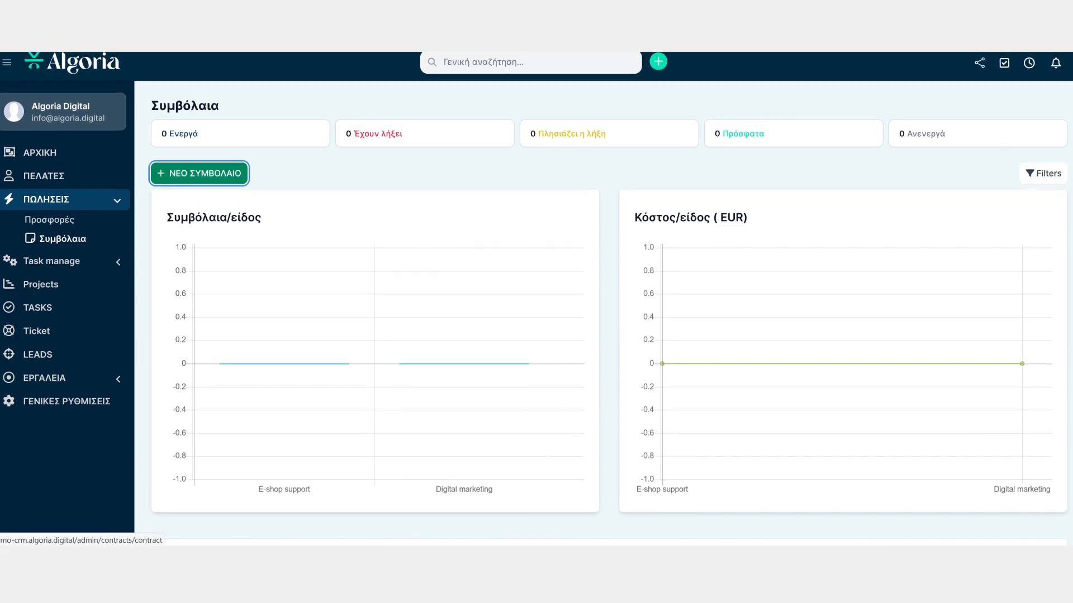
{"action": "left_click", "coordinate": [199, 173]}
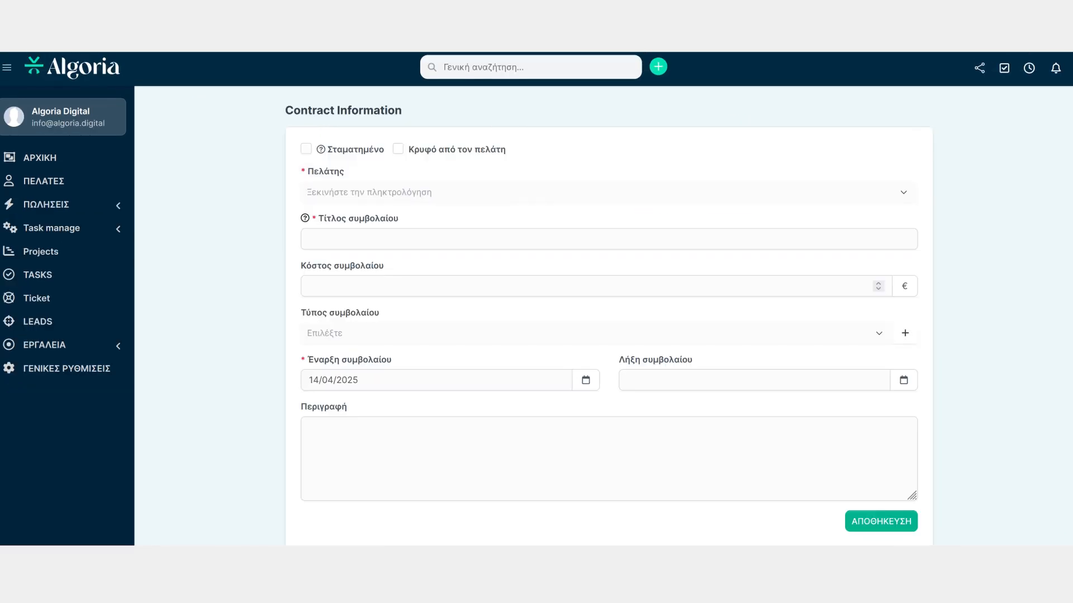
Select ALGORIA IKE as the contract's client and enter test as the contract title
{"action": "left_click", "coordinate": [609, 192]}
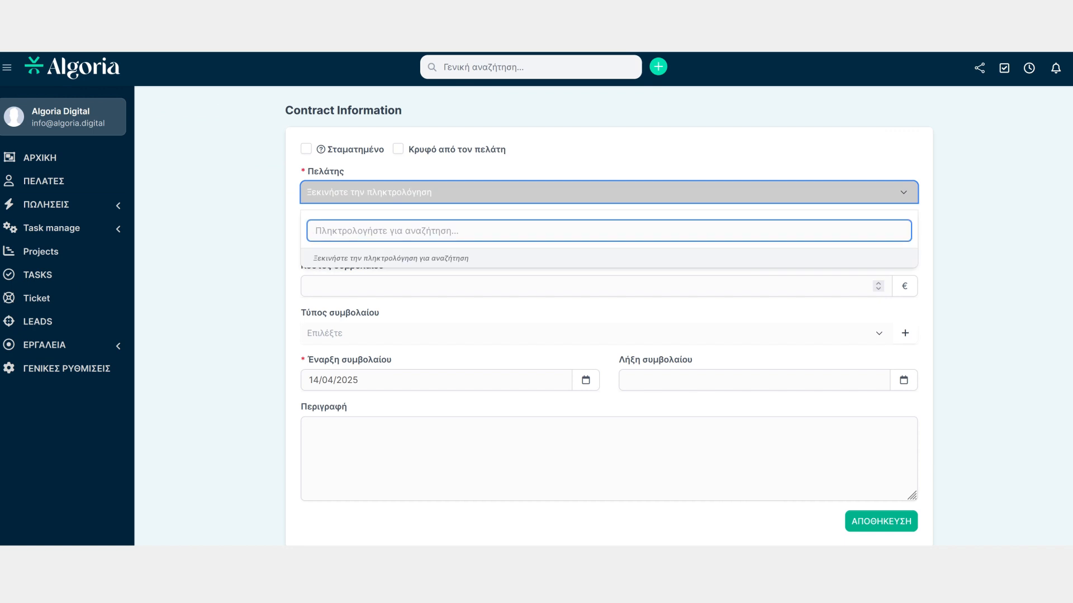
{"action": "type", "text": "al"}
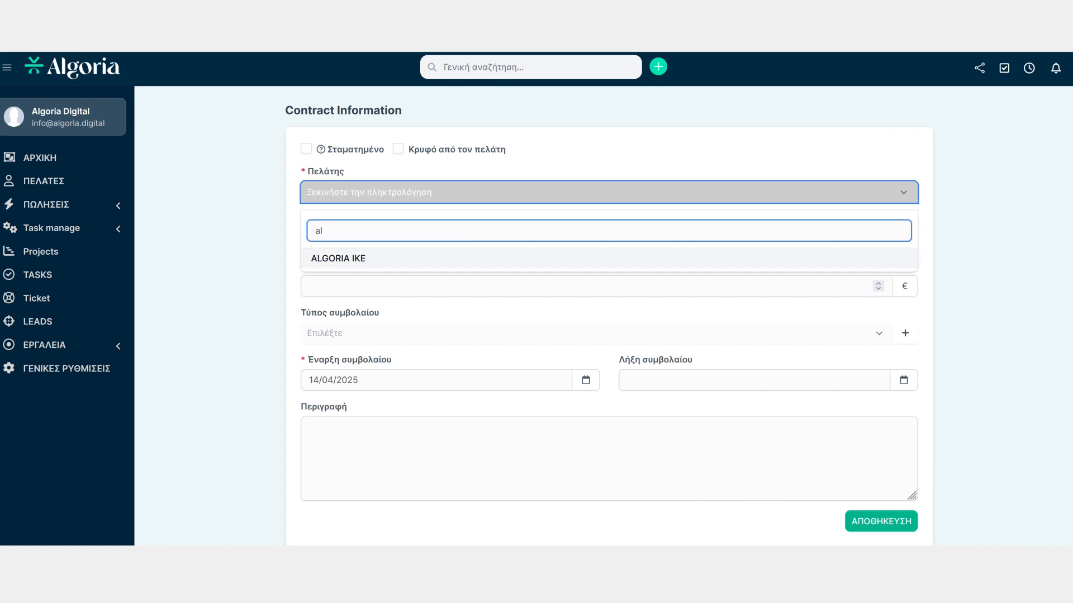
{"action": "key", "text": "Return"}
{"action": "left_click", "coordinate": [609, 286]}
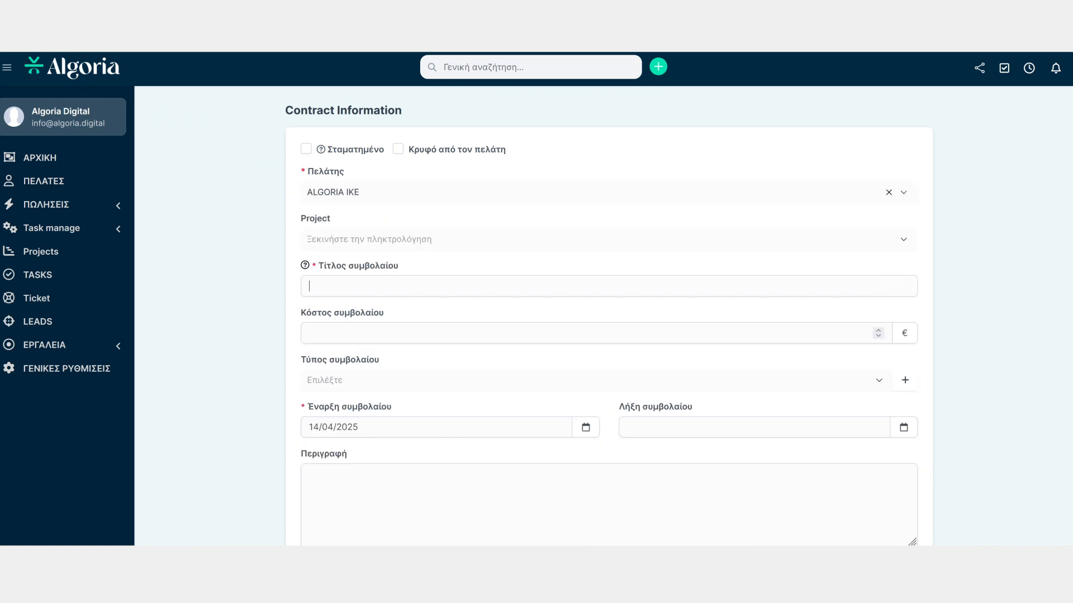
{"action": "type", "text": "test"}
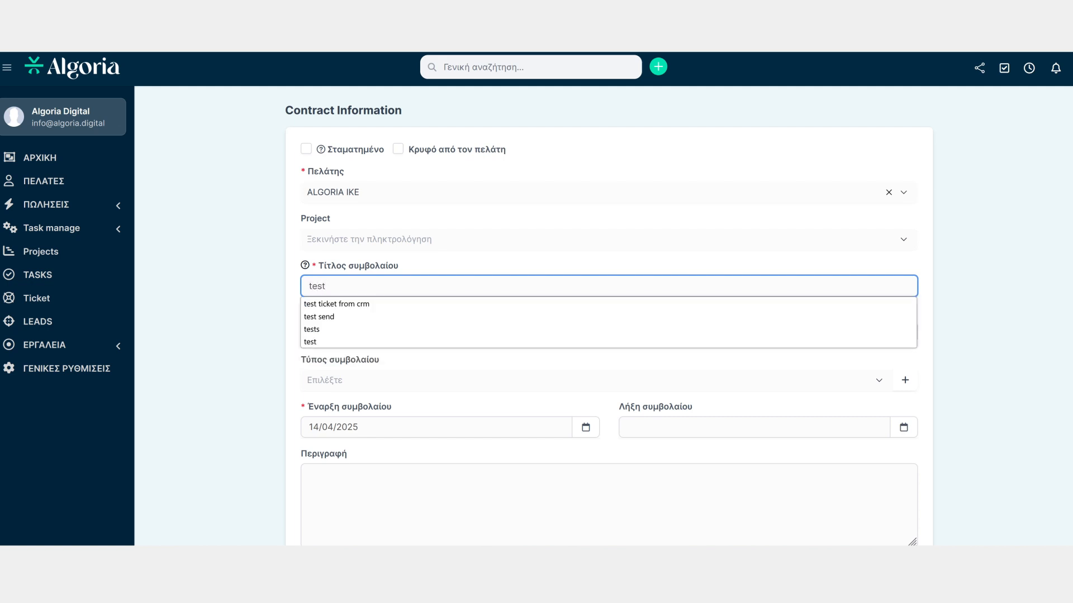
Browse the contract type options without choosing one
{"action": "left_click", "coordinate": [596, 381]}
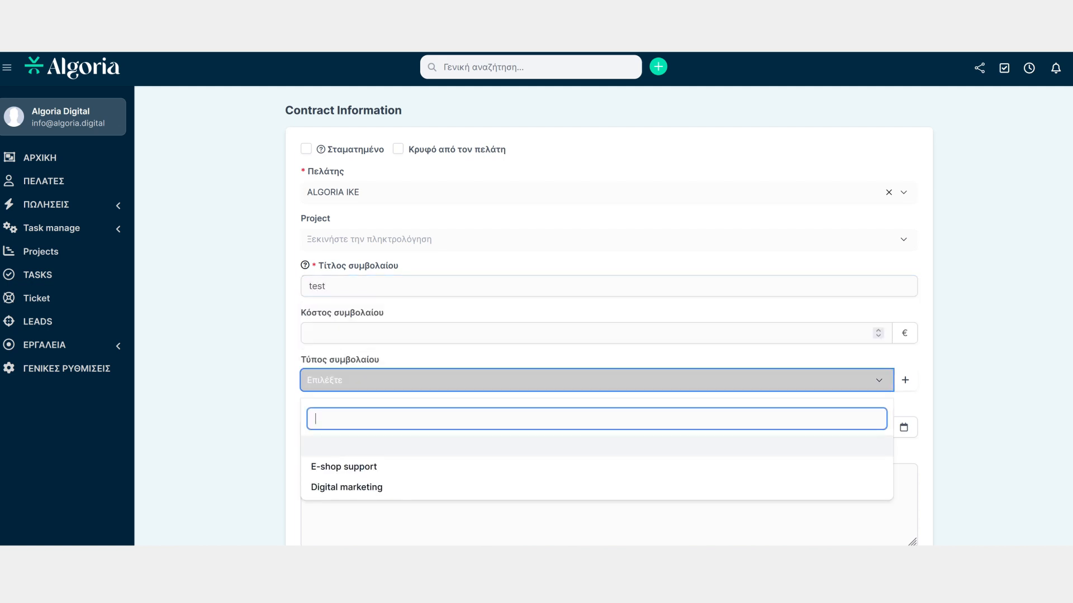
{"action": "left_click", "coordinate": [596, 380]}
{"action": "left_click", "coordinate": [597, 333]}
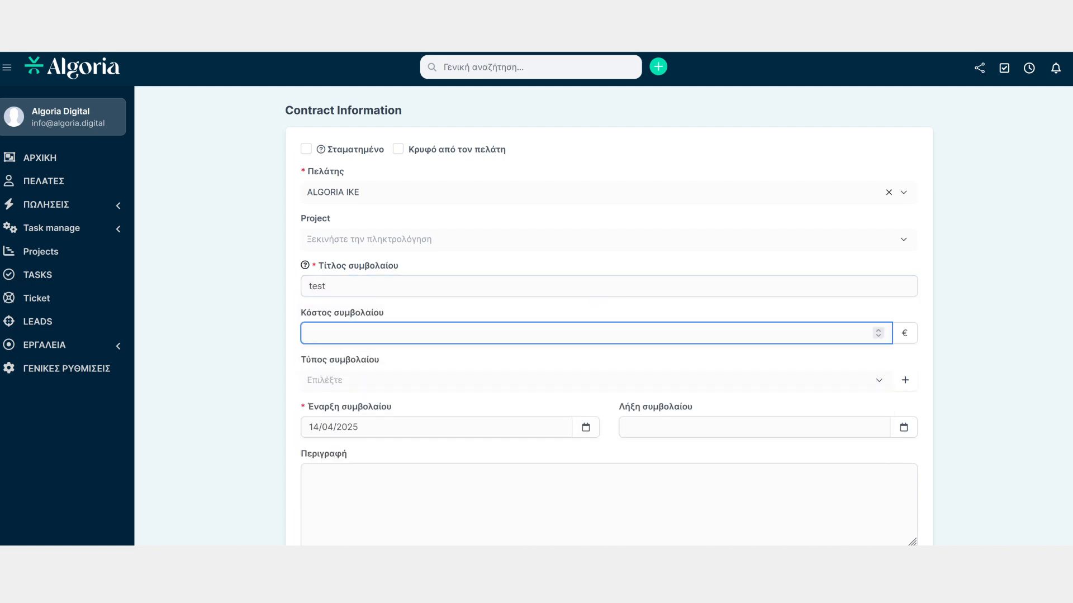
{"action": "left_click", "coordinate": [597, 380]}
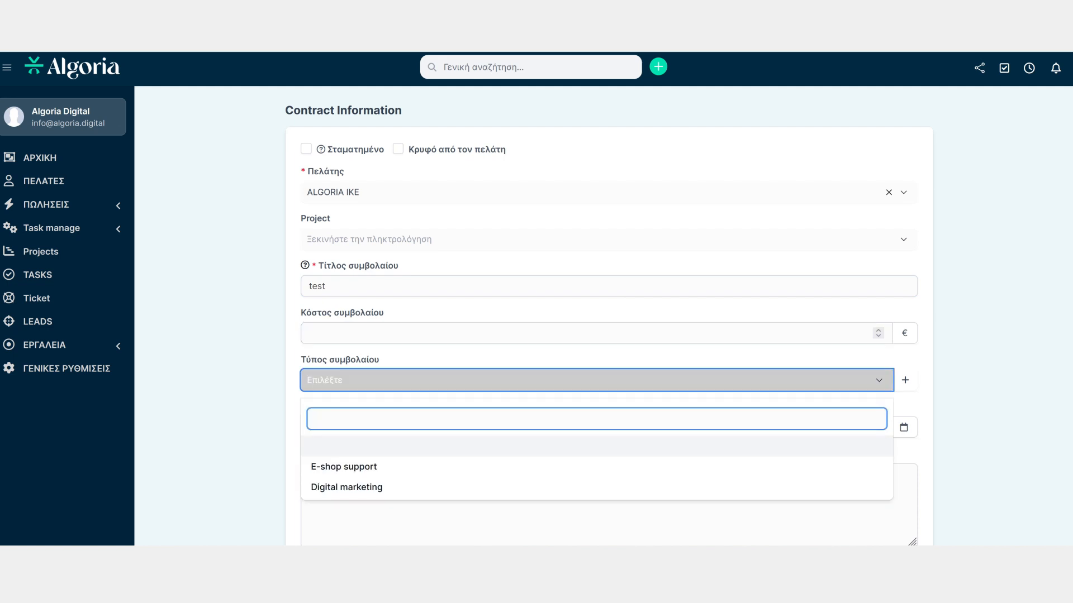
{"action": "left_click", "coordinate": [597, 380]}
Set the contract end date to 03/05/2025 and save the contract
{"action": "left_click", "coordinate": [754, 428]}
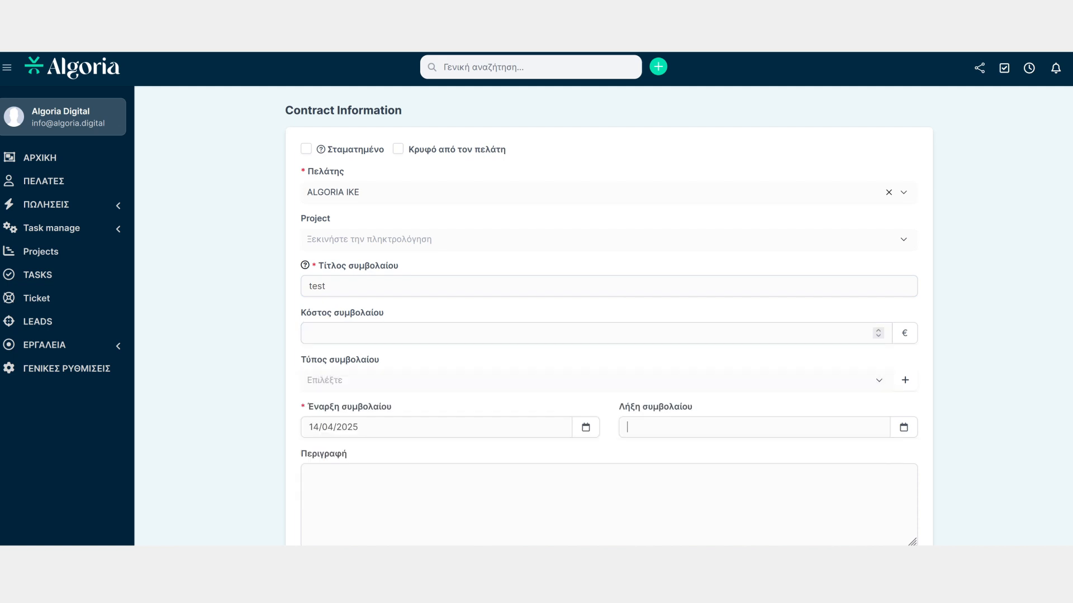
{"action": "left_click", "coordinate": [754, 428]}
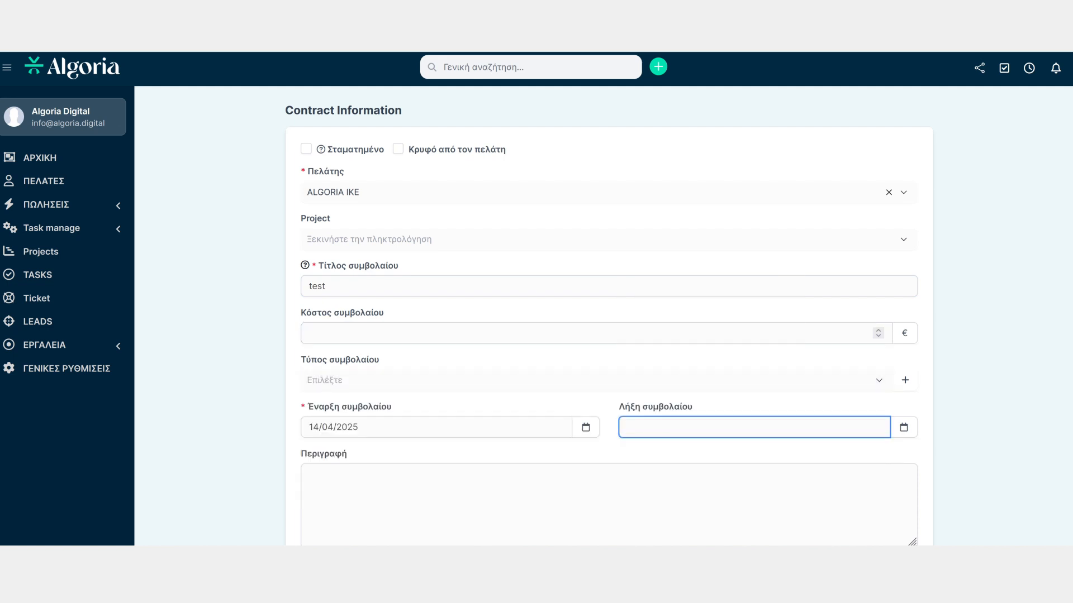
{"action": "left_click", "coordinate": [754, 428]}
{"action": "left_click", "coordinate": [783, 404]}
{"action": "scroll", "coordinate": [603, 299], "scroll_direction": "down", "scroll_amount": 2}
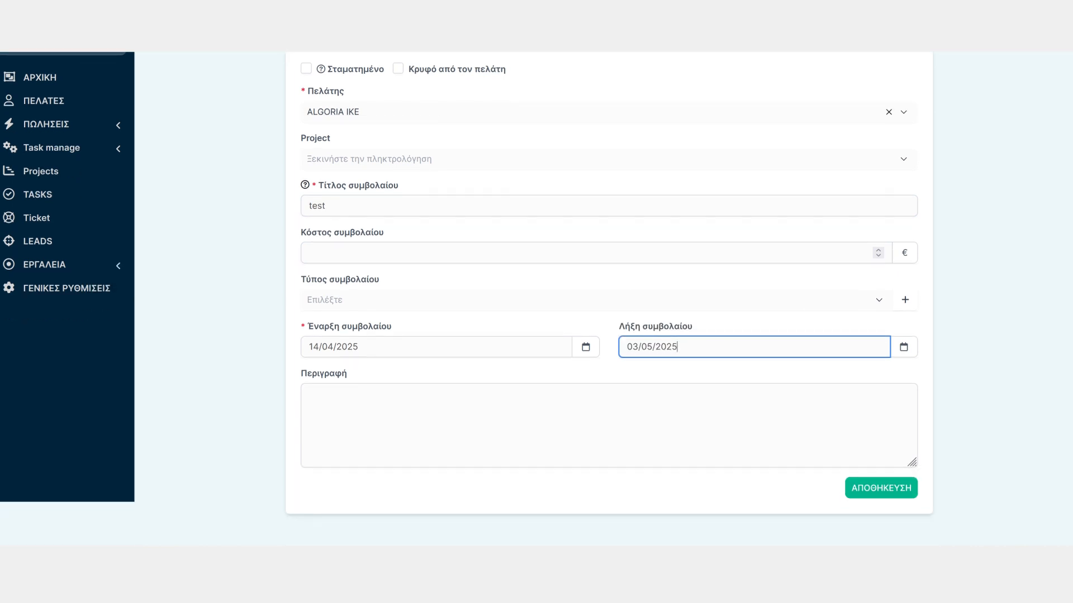
{"action": "left_click", "coordinate": [881, 488]}
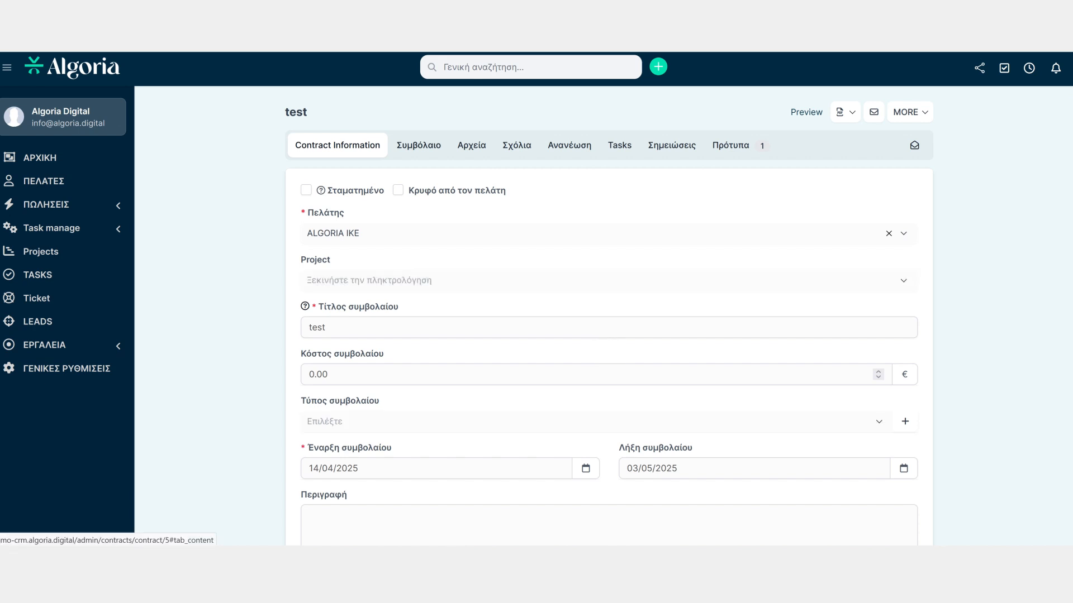
Append the text ΤΤ to the contract body
{"action": "left_click", "coordinate": [418, 145]}
{"action": "left_click", "coordinate": [423, 230]}
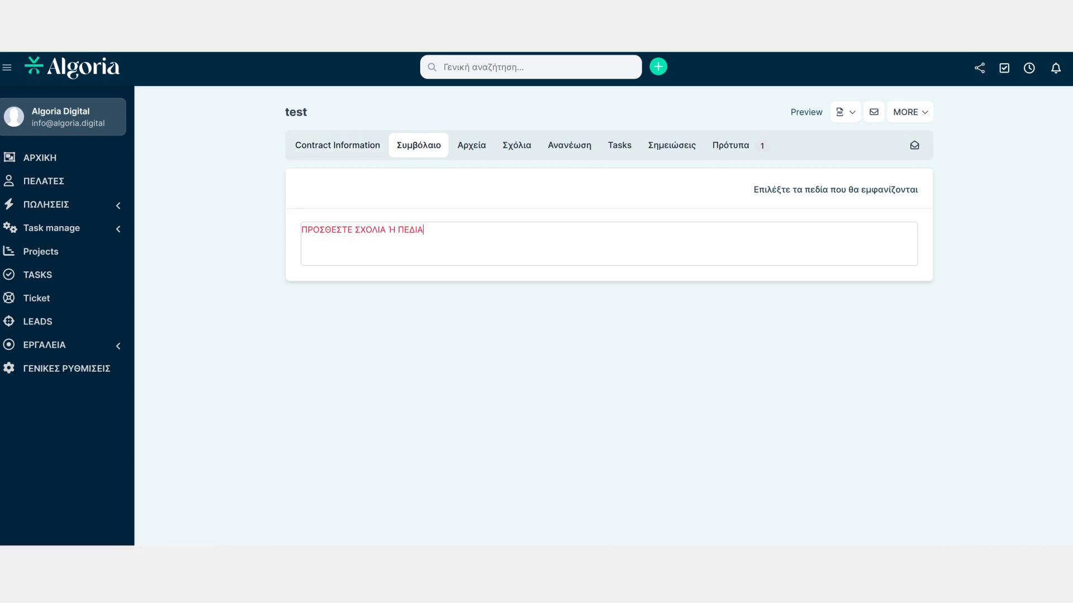
{"action": "type", "text": "ΤΤΤ"}
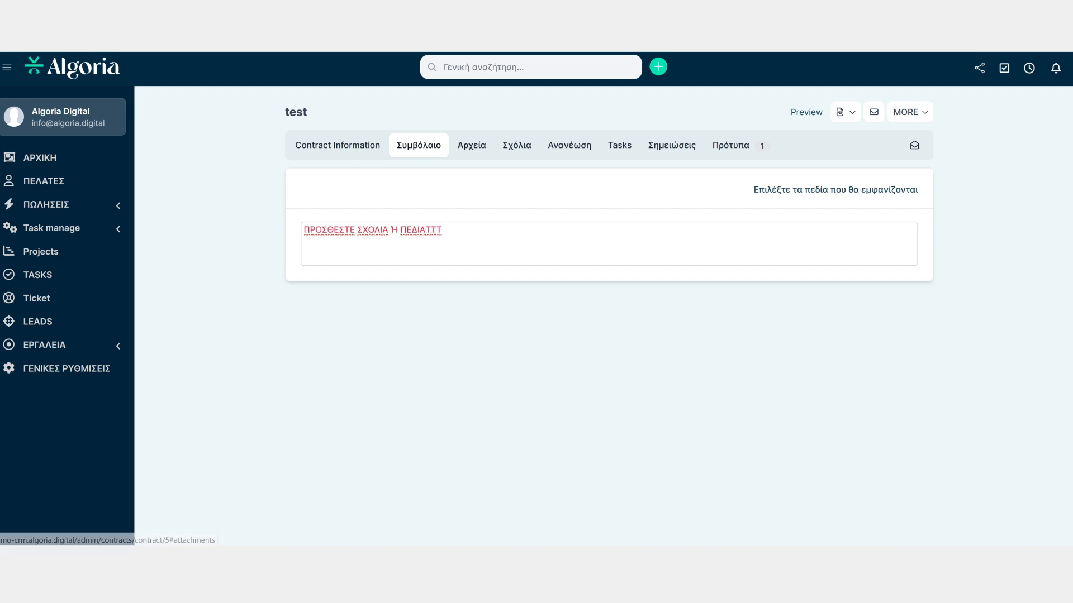
Browse the contract's tabs for files, comments, renewal, tasks, notes and templates
{"action": "left_click", "coordinate": [471, 145]}
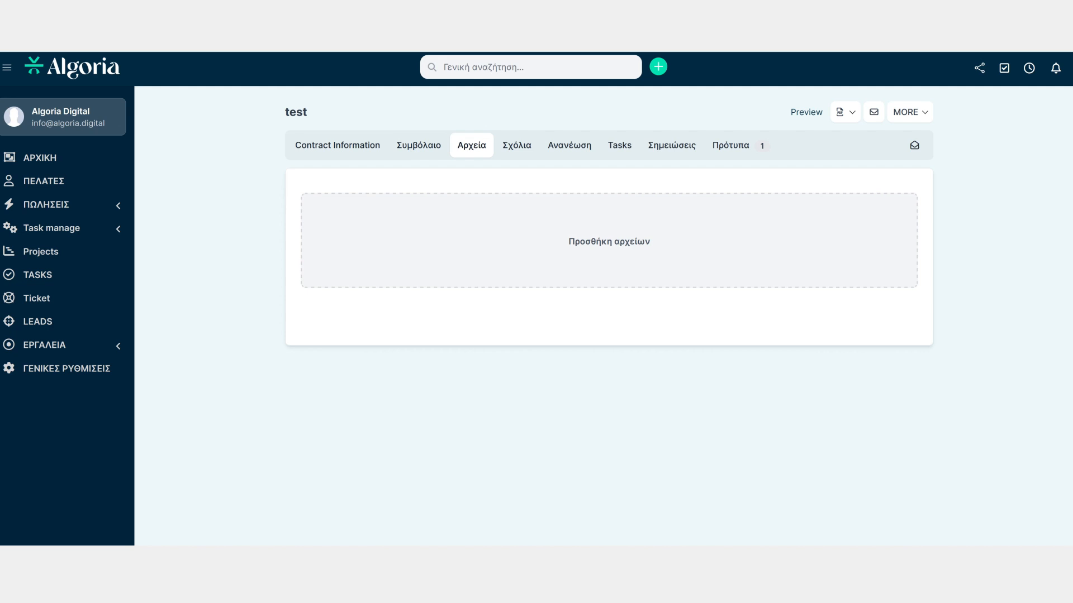
{"action": "left_click", "coordinate": [517, 145]}
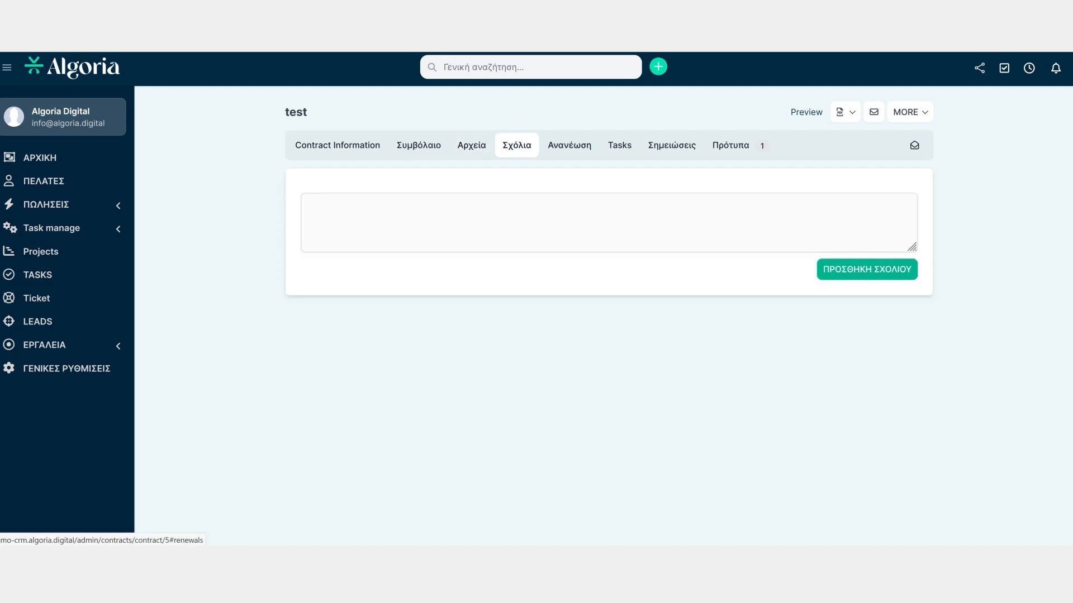
{"action": "left_click", "coordinate": [569, 146]}
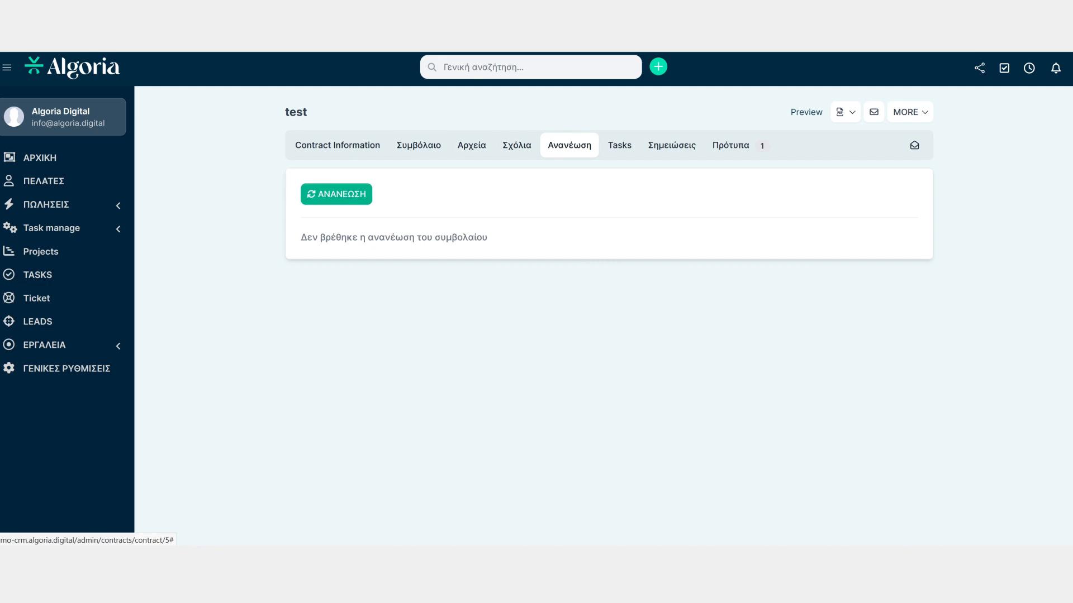
{"action": "left_click", "coordinate": [619, 145]}
{"action": "left_click", "coordinate": [672, 145]}
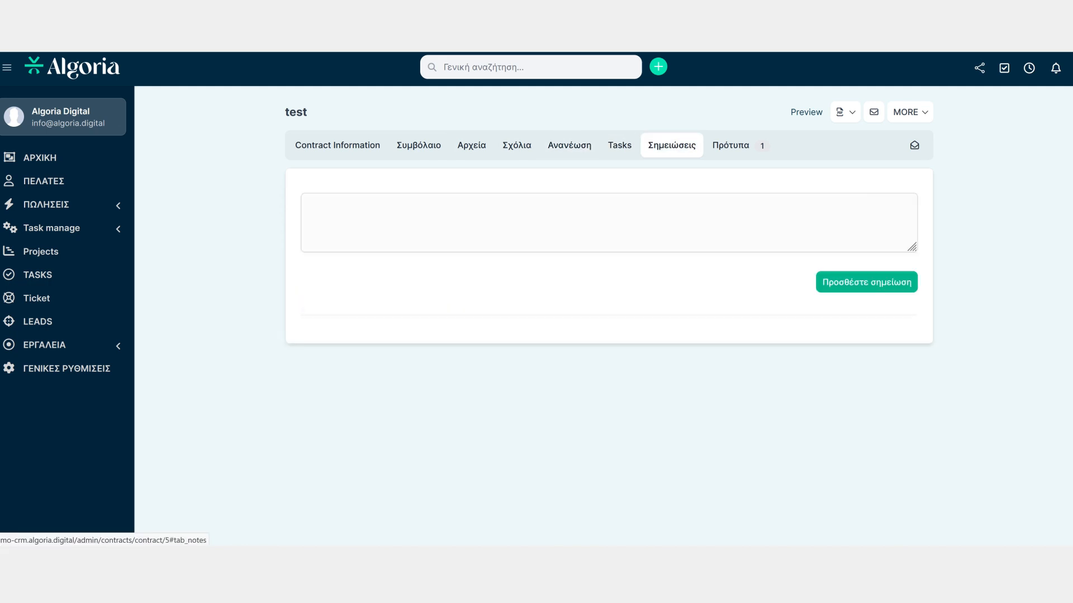
{"action": "left_click", "coordinate": [731, 145]}
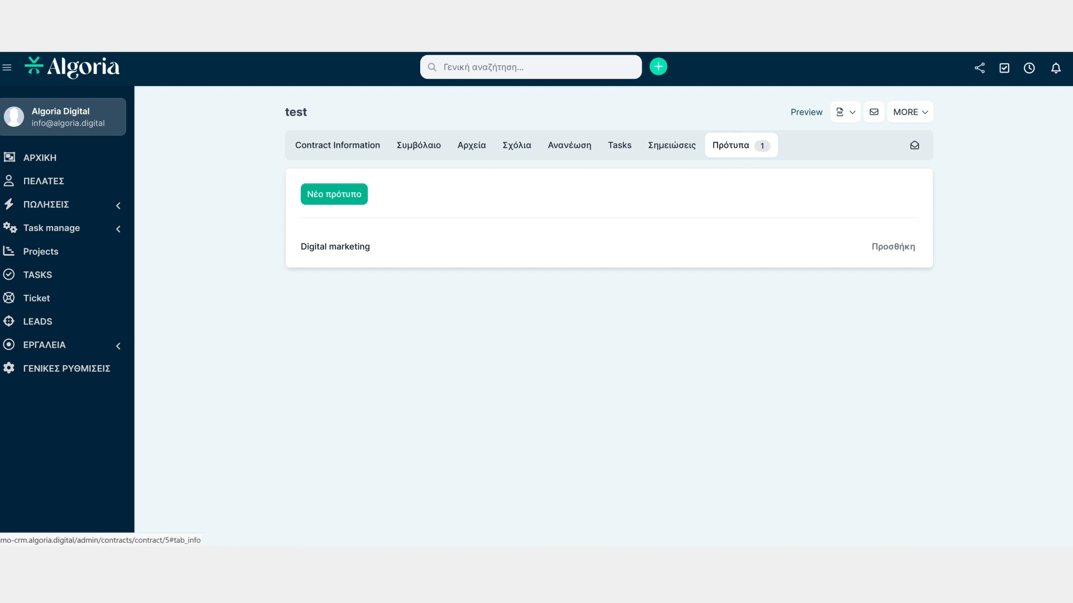
{"action": "left_click", "coordinate": [338, 145]}
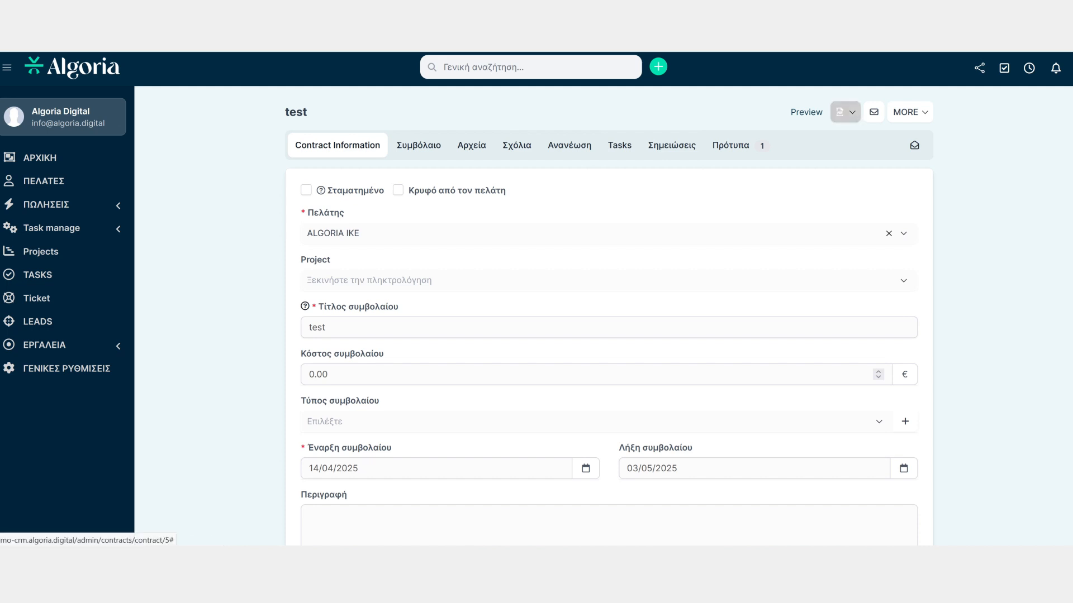
Preview the contract as the client and try the signature dialog, closing it without accepting
{"action": "left_click", "coordinate": [910, 112]}
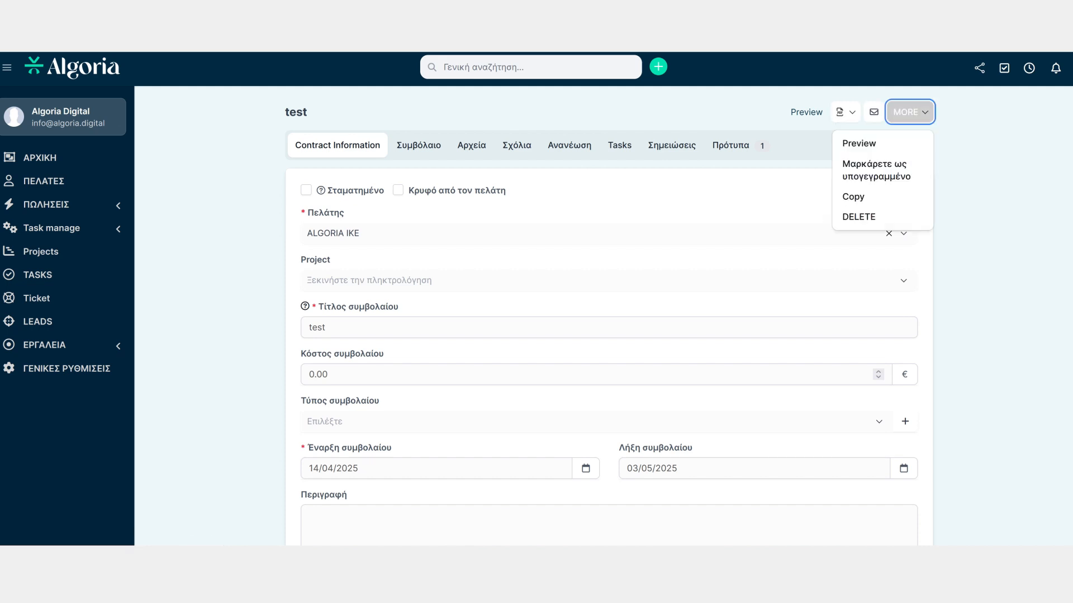
{"action": "left_click", "coordinate": [877, 143]}
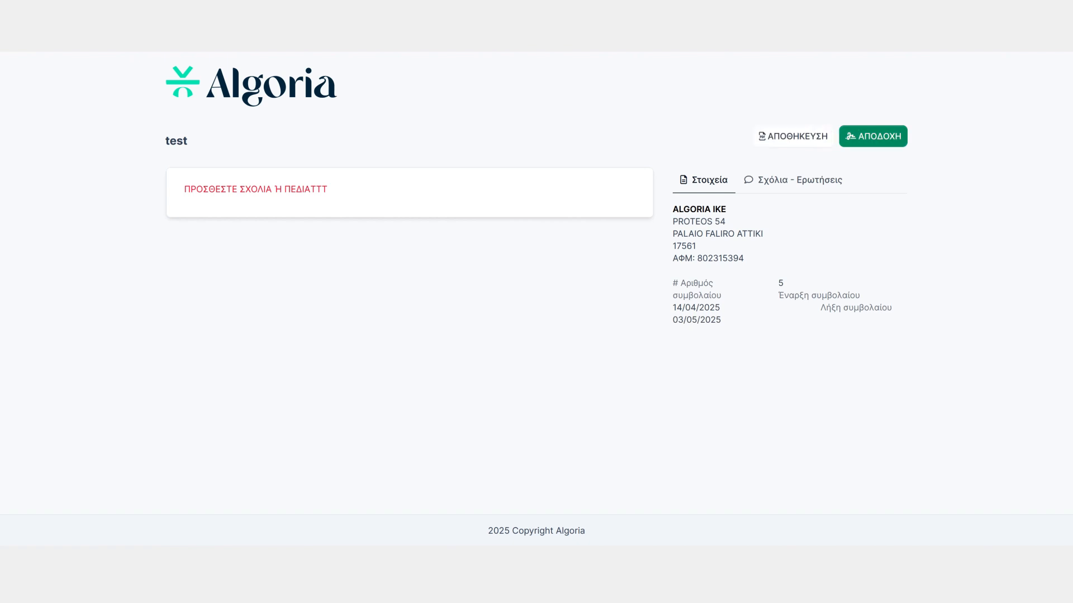
{"action": "left_click", "coordinate": [872, 136]}
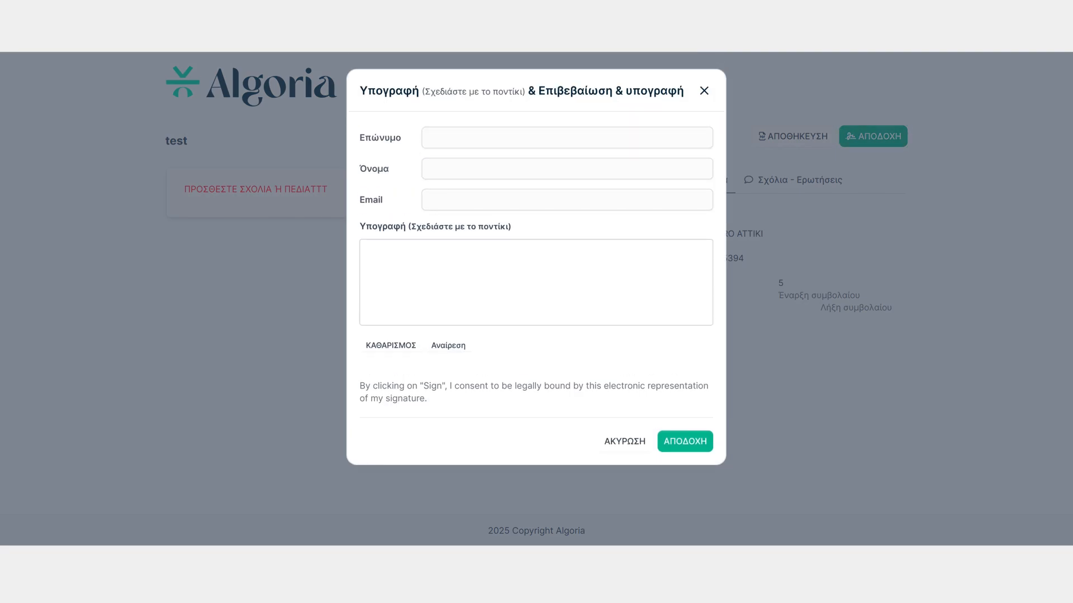
{"action": "mouse_move", "coordinate": [429, 258]}
{"action": "left_mouse_down"}
{"action": "mouse_move", "coordinate": [427, 279]}
{"action": "mouse_move", "coordinate": [482, 289]}
{"action": "left_mouse_up"}
{"action": "left_click", "coordinate": [704, 91]}
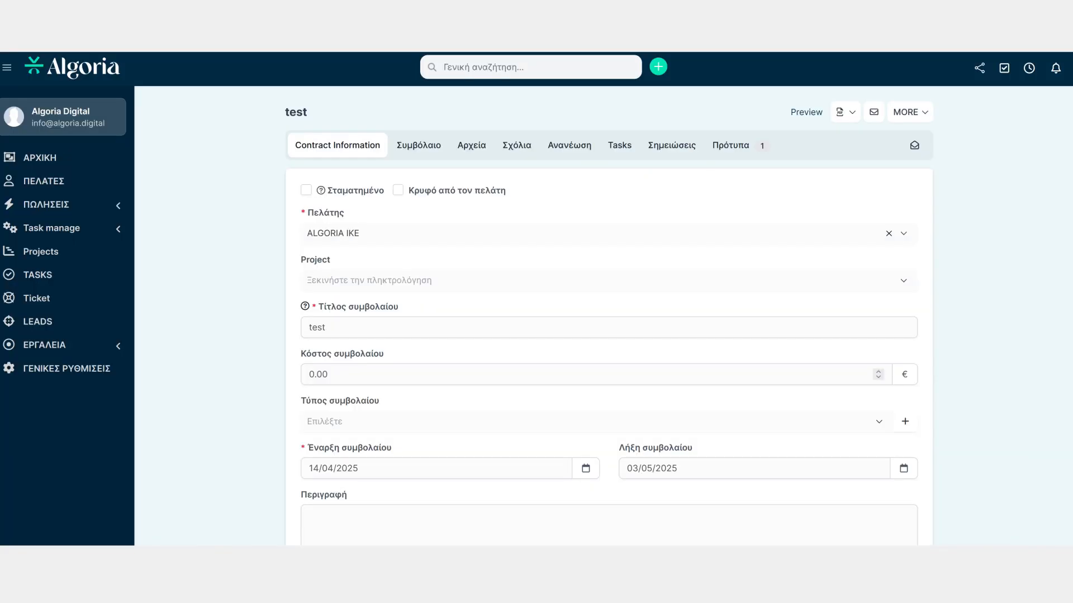
Open the dialog for emailing the contract to the client and close it without sending
{"action": "left_click", "coordinate": [874, 111]}
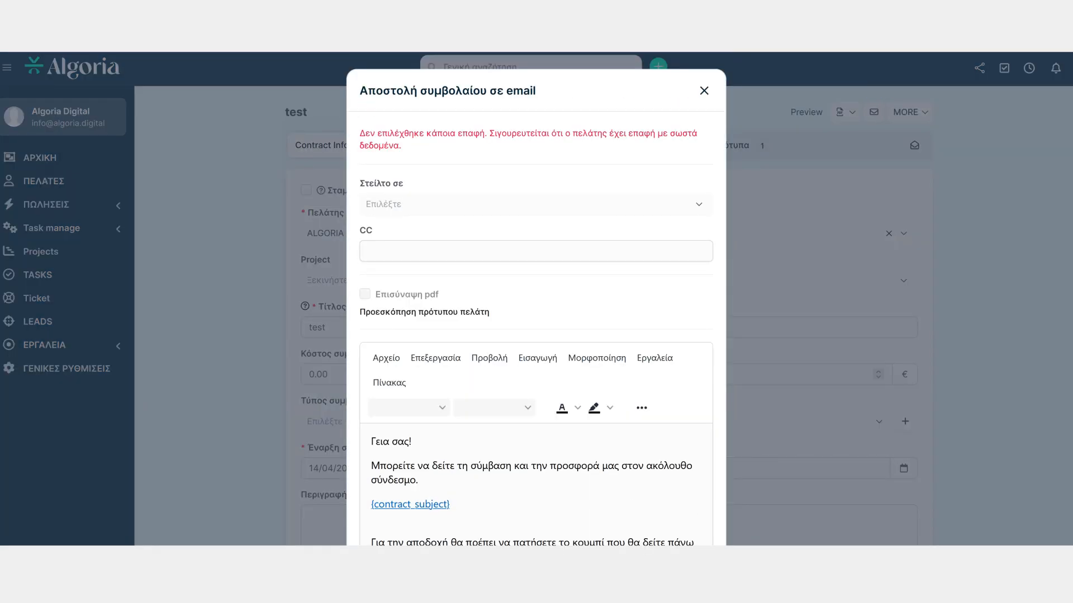
{"action": "scroll", "coordinate": [536, 296], "scroll_direction": "down", "scroll_amount": 1}
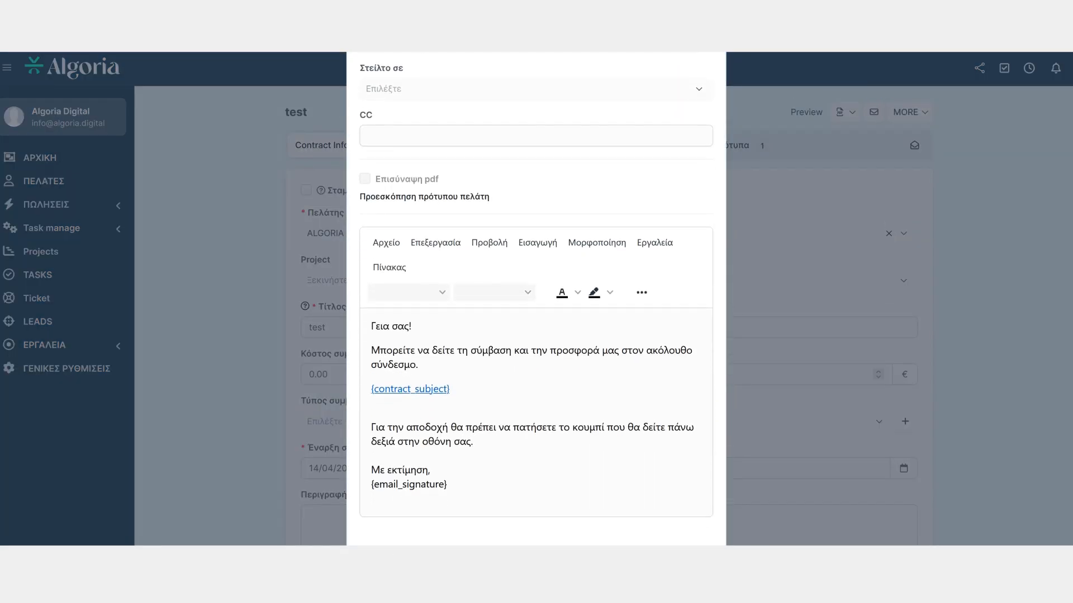
{"action": "scroll", "coordinate": [536, 299], "scroll_direction": "down", "scroll_amount": 1}
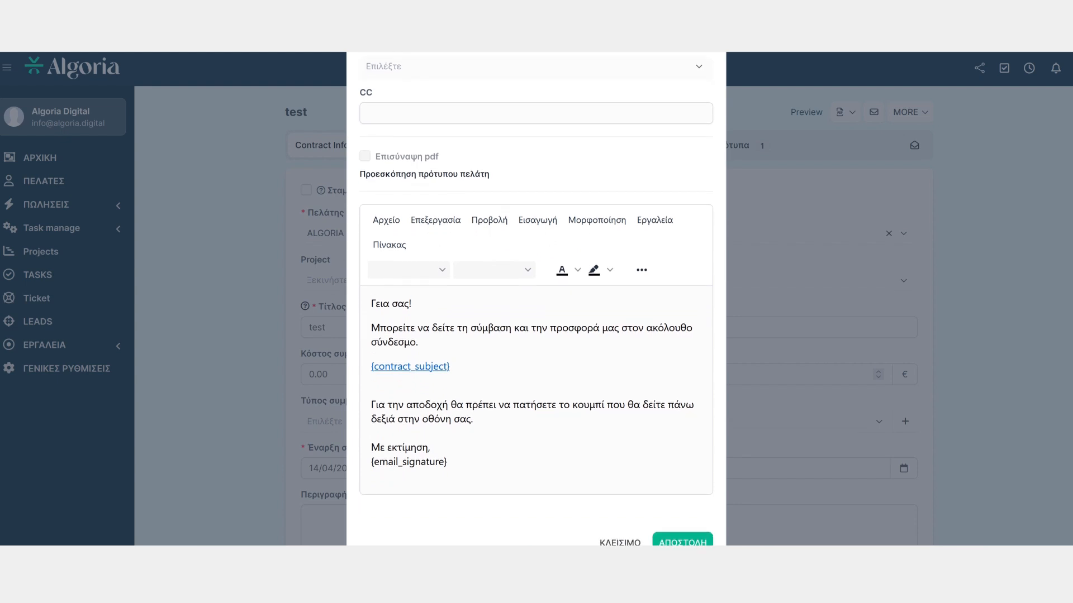
{"action": "left_click", "coordinate": [429, 419]}
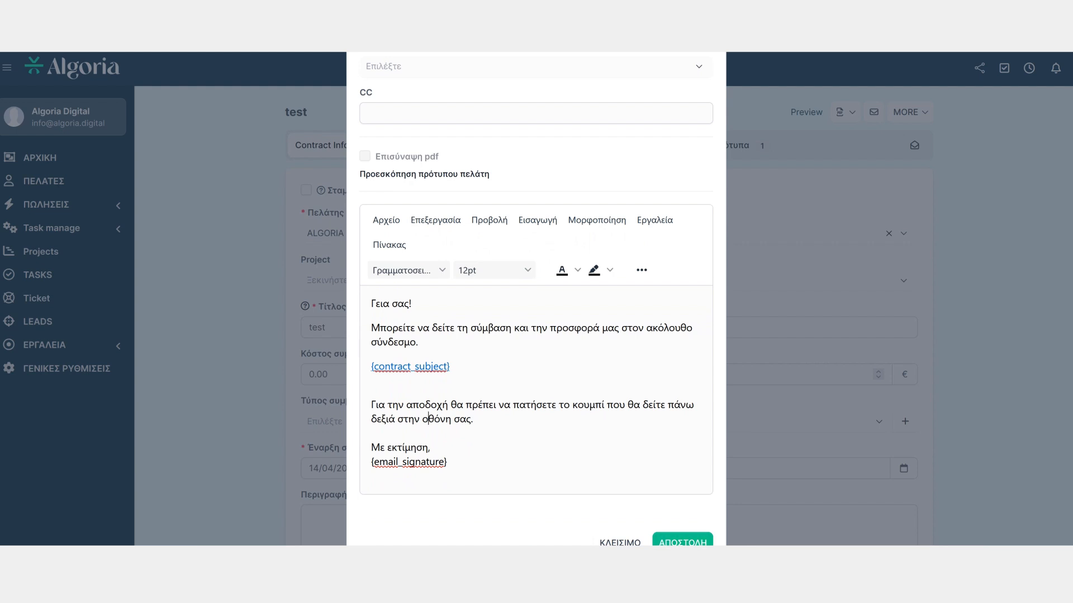
{"action": "key", "text": "Escape"}
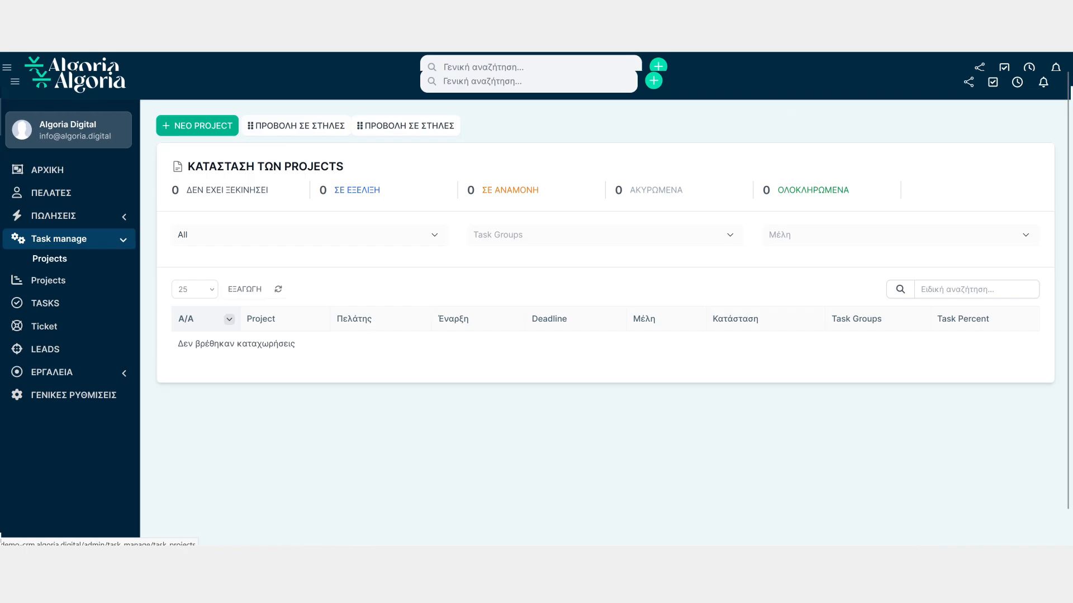
Start a new project and name it test
{"action": "left_click", "coordinate": [197, 126]}
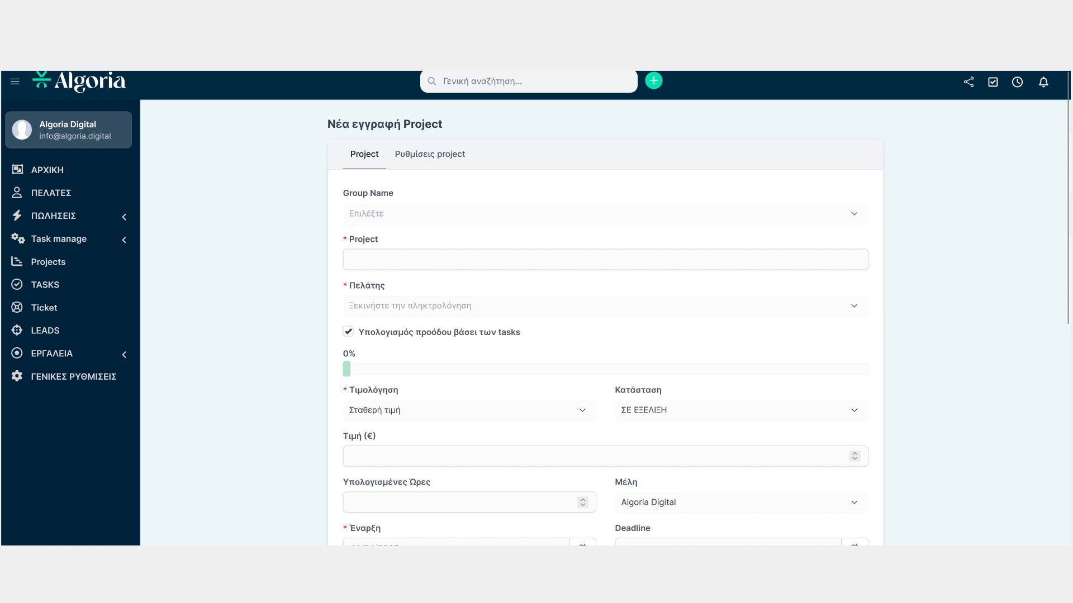
{"action": "left_click", "coordinate": [605, 214]}
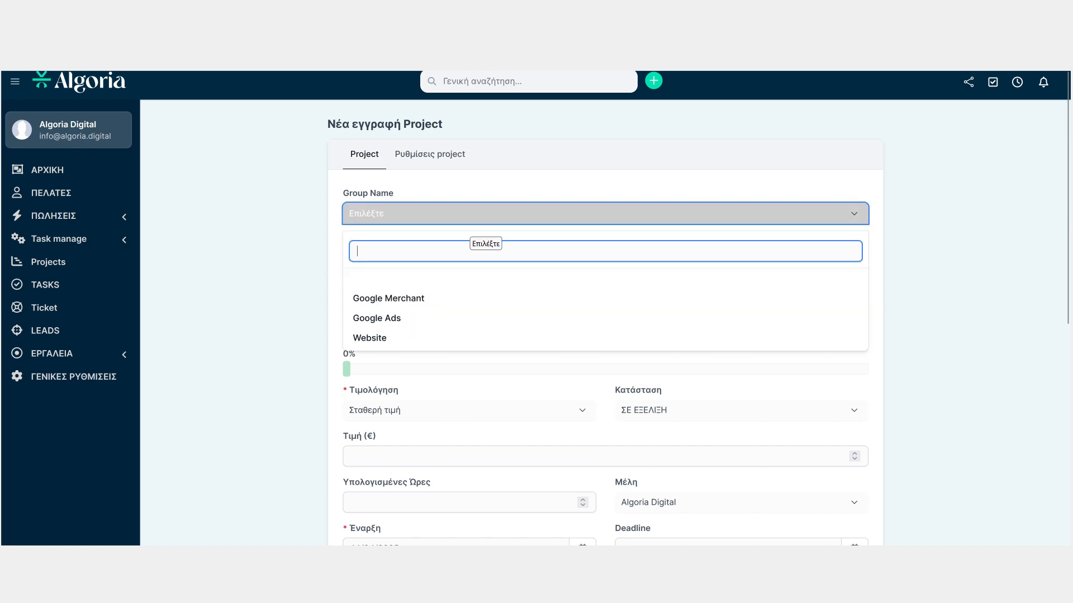
{"action": "left_click", "coordinate": [466, 218]}
{"action": "left_click", "coordinate": [469, 260]}
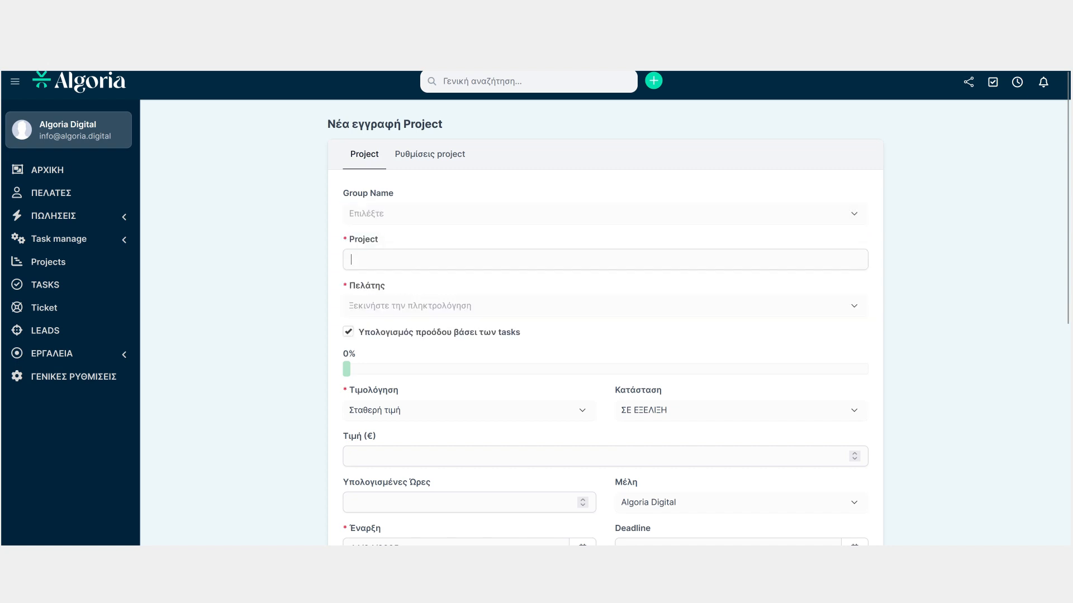
{"action": "type", "text": "test"}
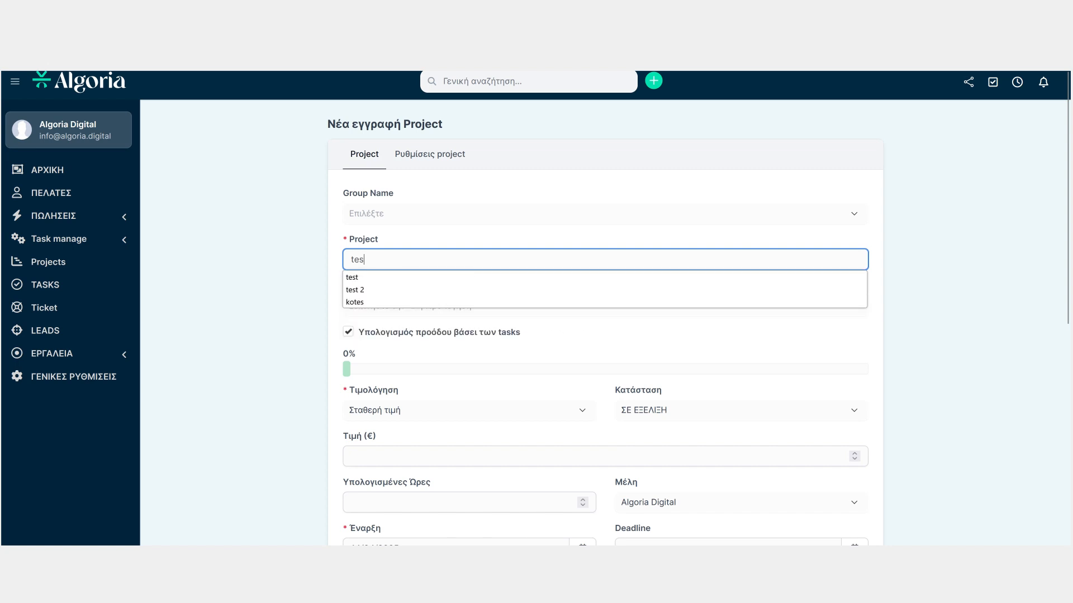
{"action": "left_click", "coordinate": [917, 279]}
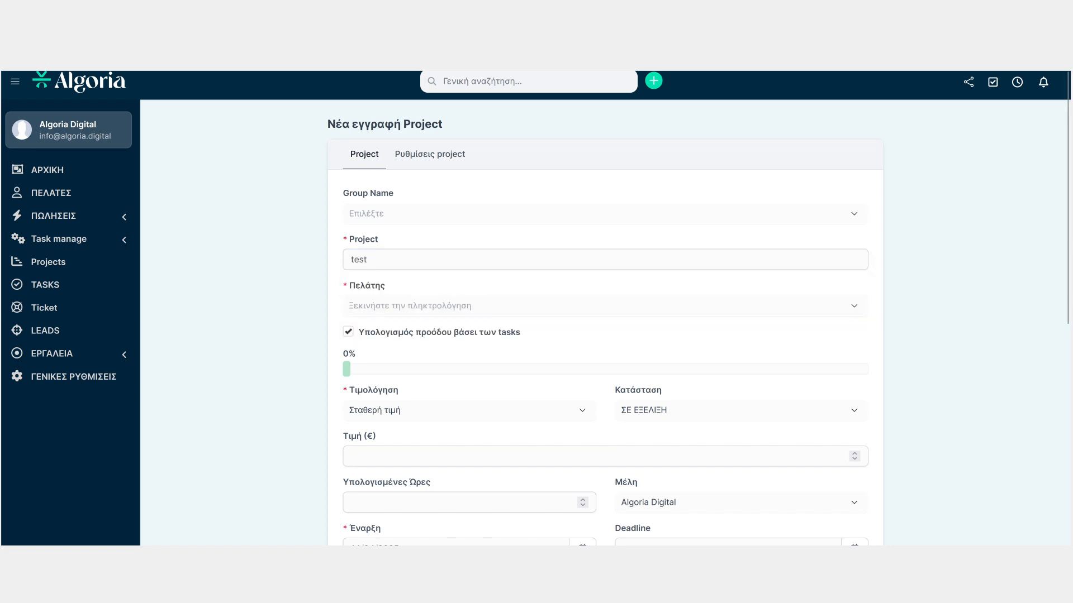
Select ALGORIA IKE as the project's client
{"action": "left_click", "coordinate": [605, 307]}
{"action": "type", "text": "ak"}
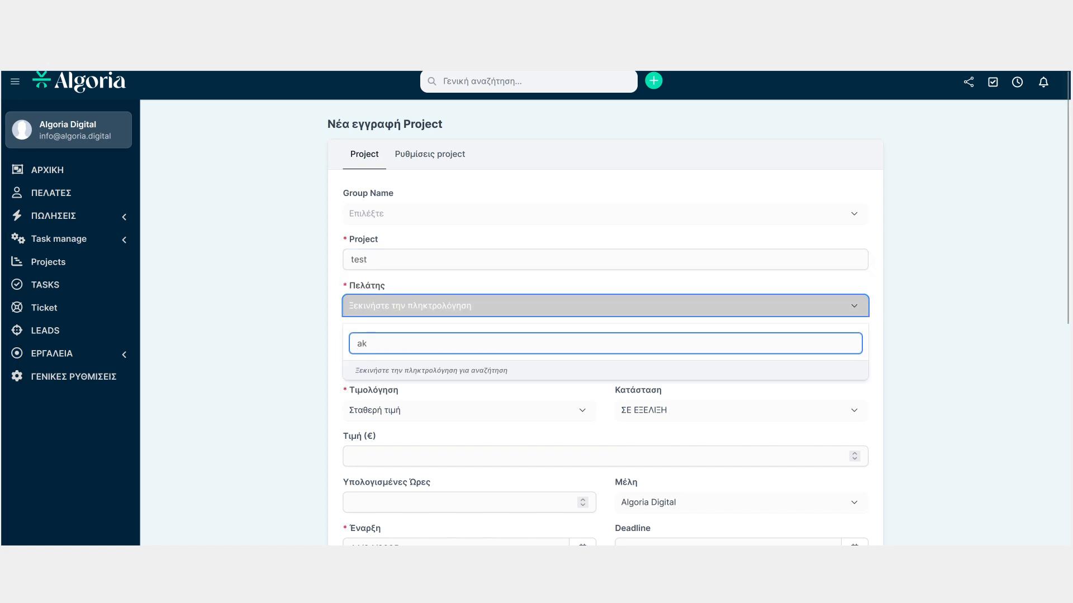
{"action": "key", "text": "BackSpace"}
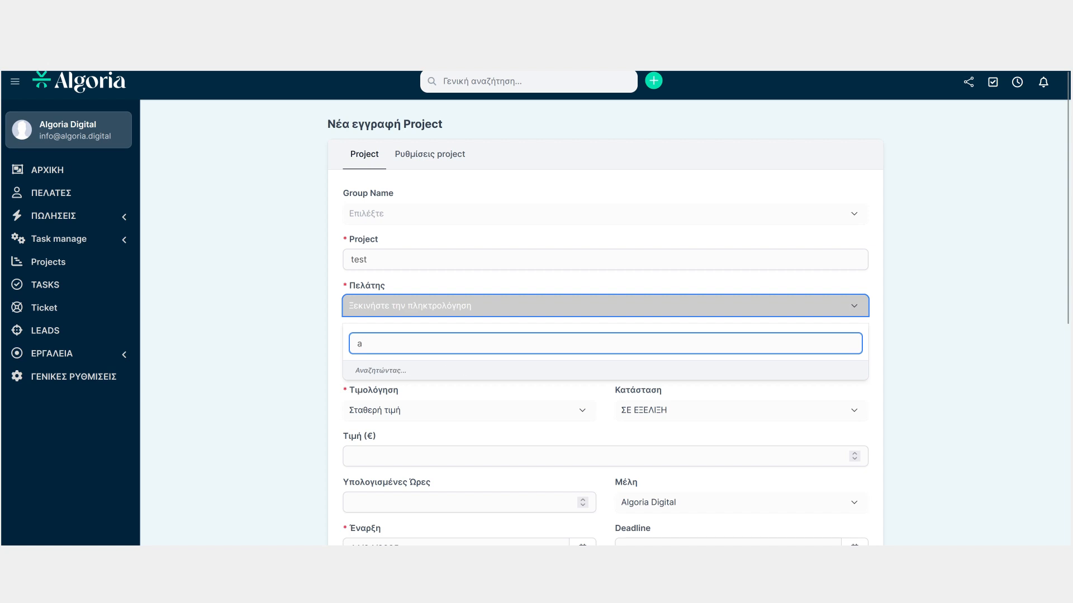
{"action": "type", "text": "lg"}
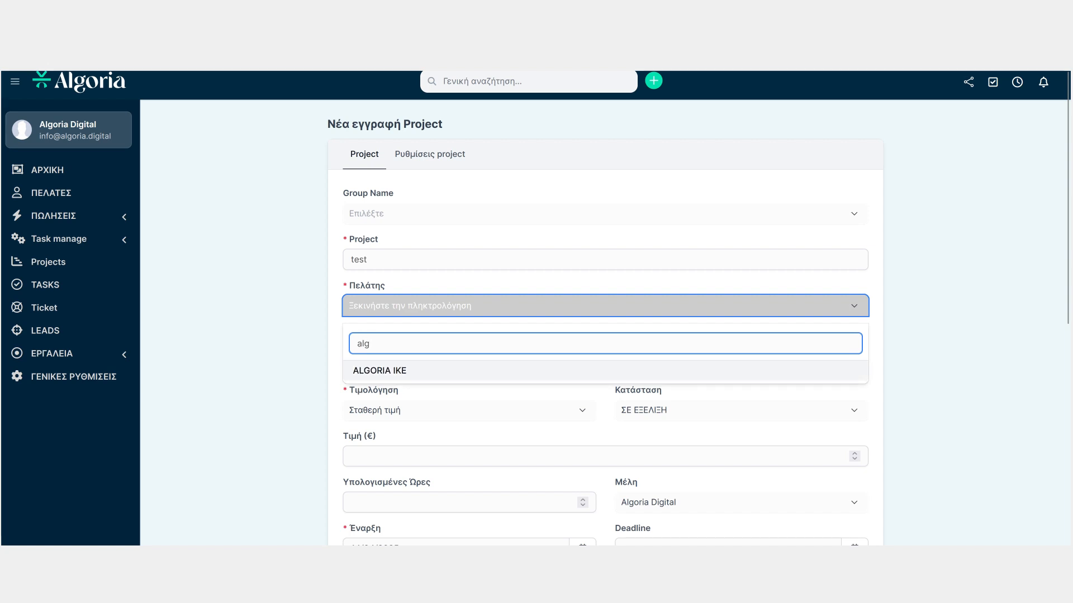
{"action": "key", "text": "Return"}
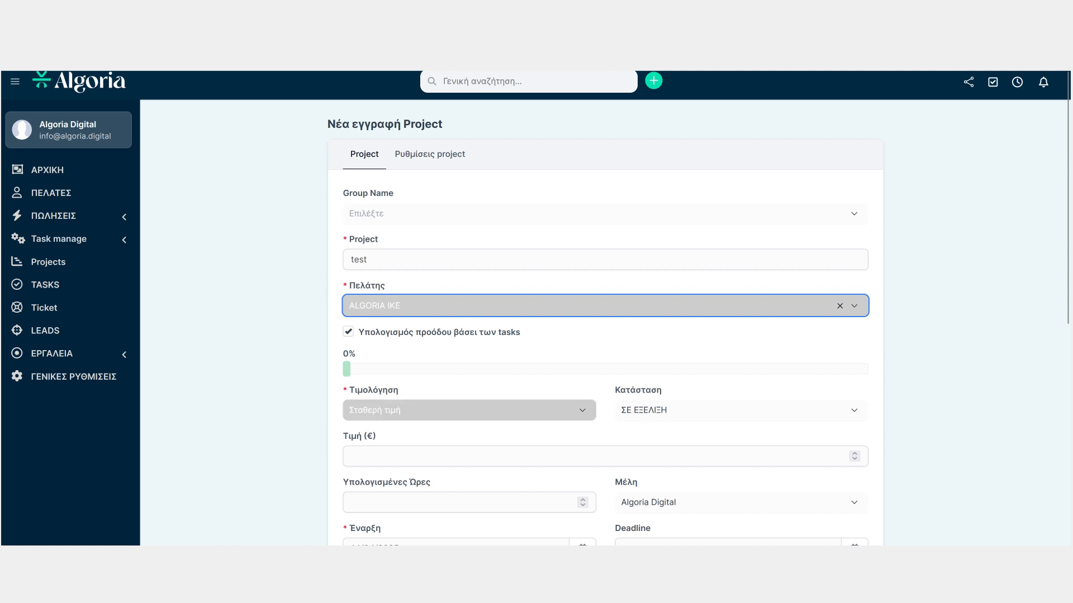
Browse the project's billing method options without changing them
{"action": "left_click", "coordinate": [475, 410]}
{"action": "key", "text": "Down"}
{"action": "key", "text": "Down"}
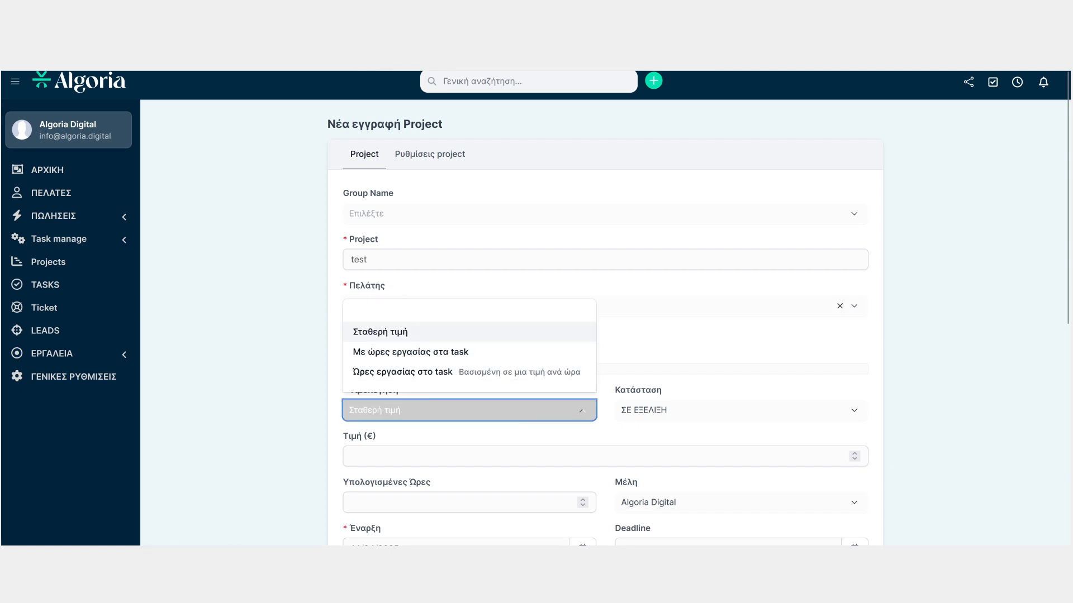
{"action": "key", "text": "Escape"}
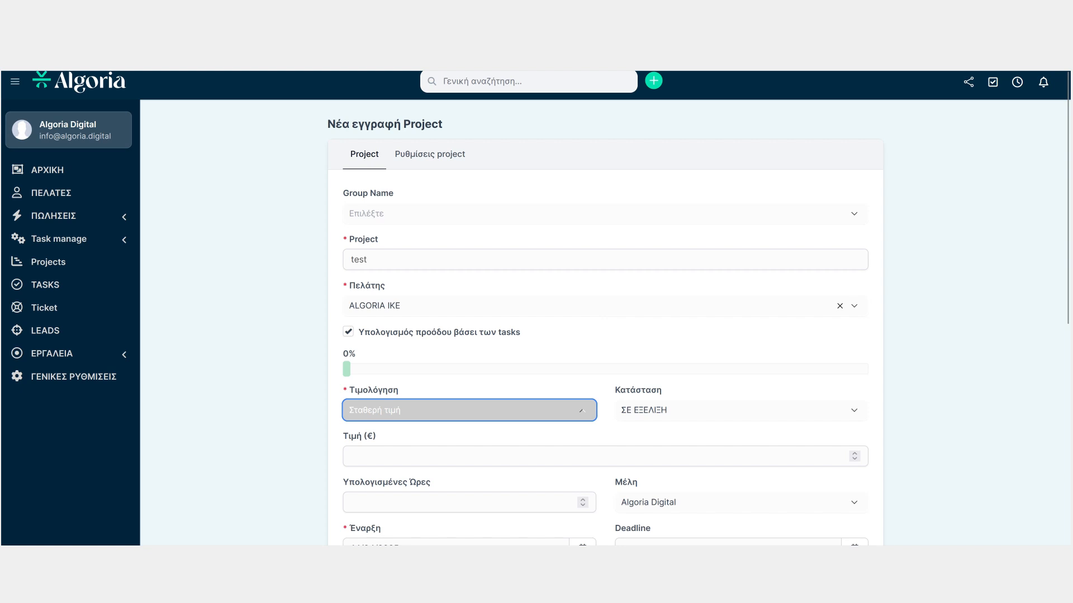
Set the project's price to 700 €
{"action": "left_click", "coordinate": [351, 456]}
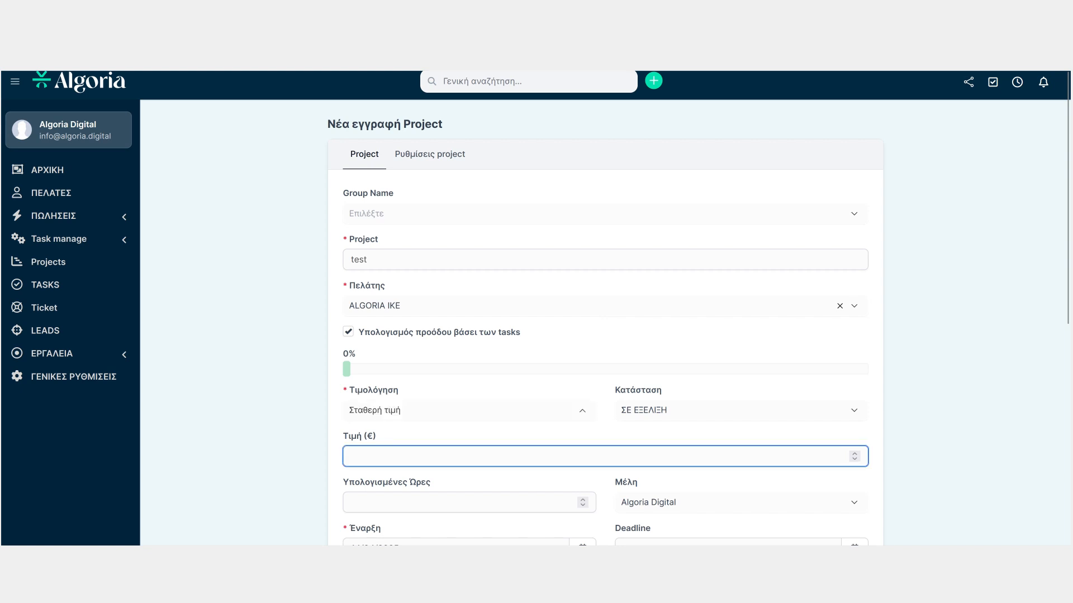
{"action": "type", "text": "700"}
{"action": "left_click", "coordinate": [605, 481]}
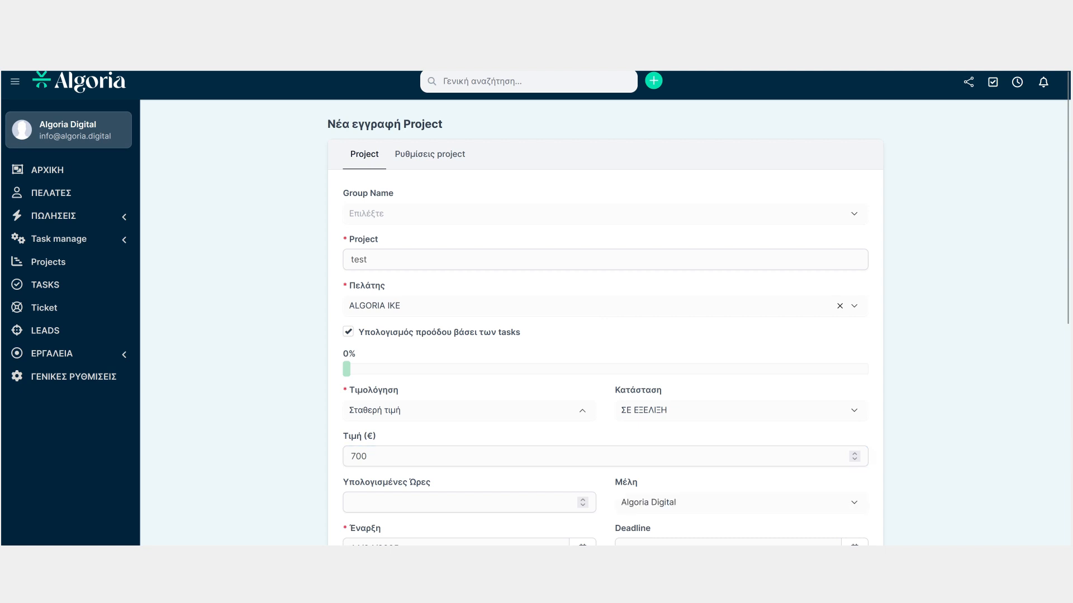
Set the project's deadline to 03/05/2025 from the calendar
{"action": "scroll", "coordinate": [605, 335], "scroll_direction": "down", "scroll_amount": 5}
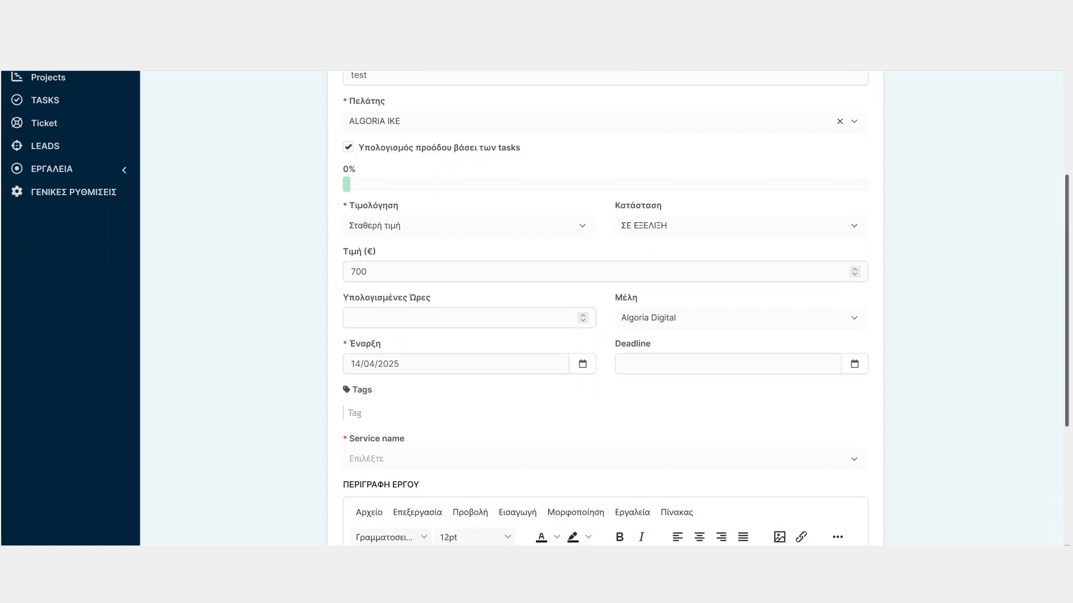
{"action": "left_click_drag", "start_coordinate": [1066, 358], "coordinate": [1067, 365]}
{"action": "left_click", "coordinate": [698, 273]}
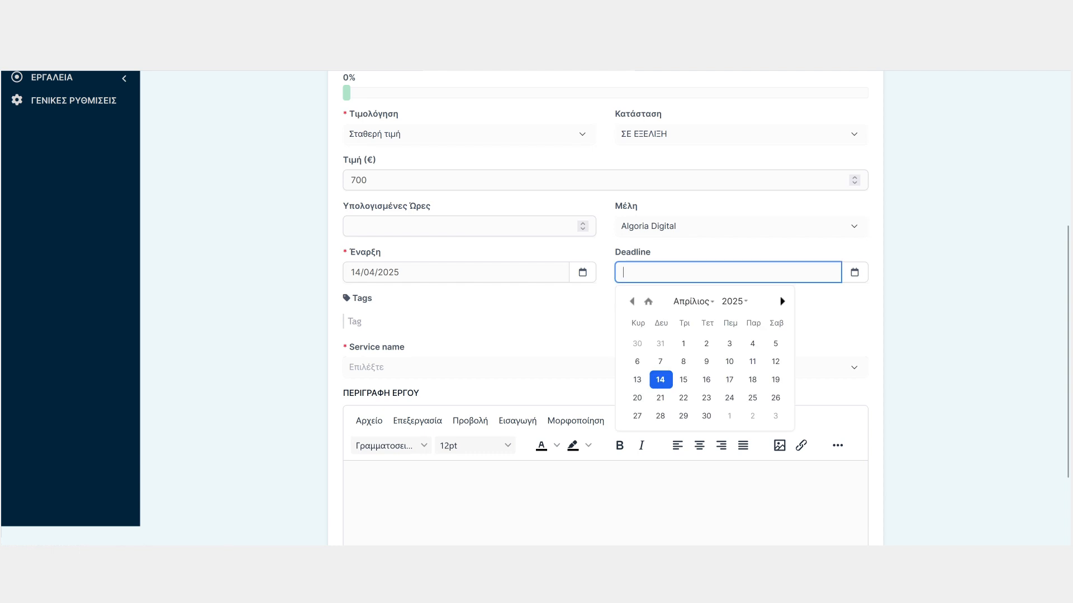
{"action": "left_click", "coordinate": [776, 415]}
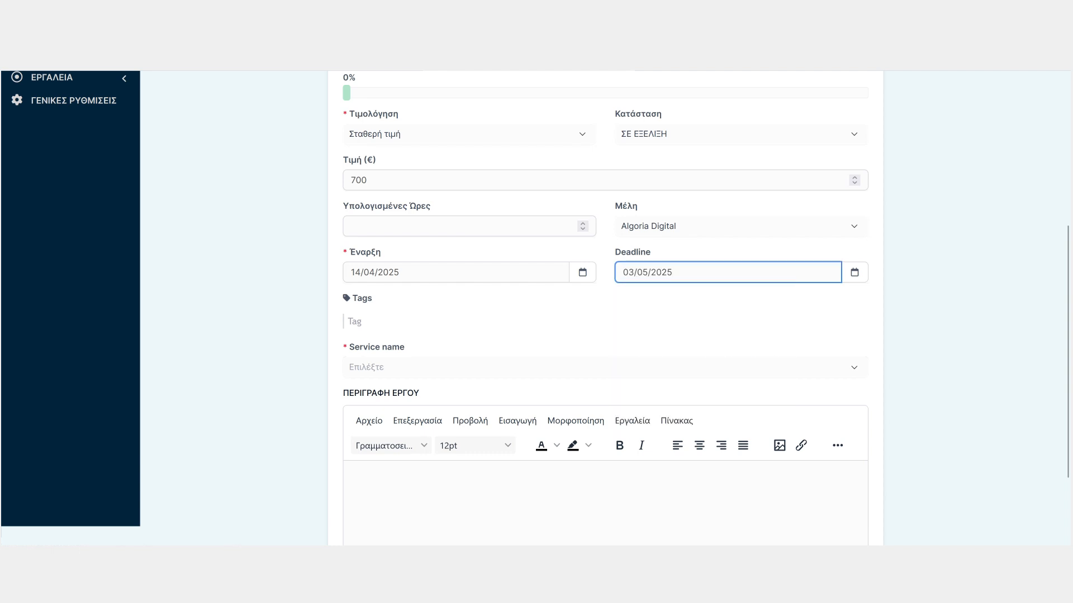
Choose UX Design as the service name and save the new project
{"action": "left_click", "coordinate": [605, 367]}
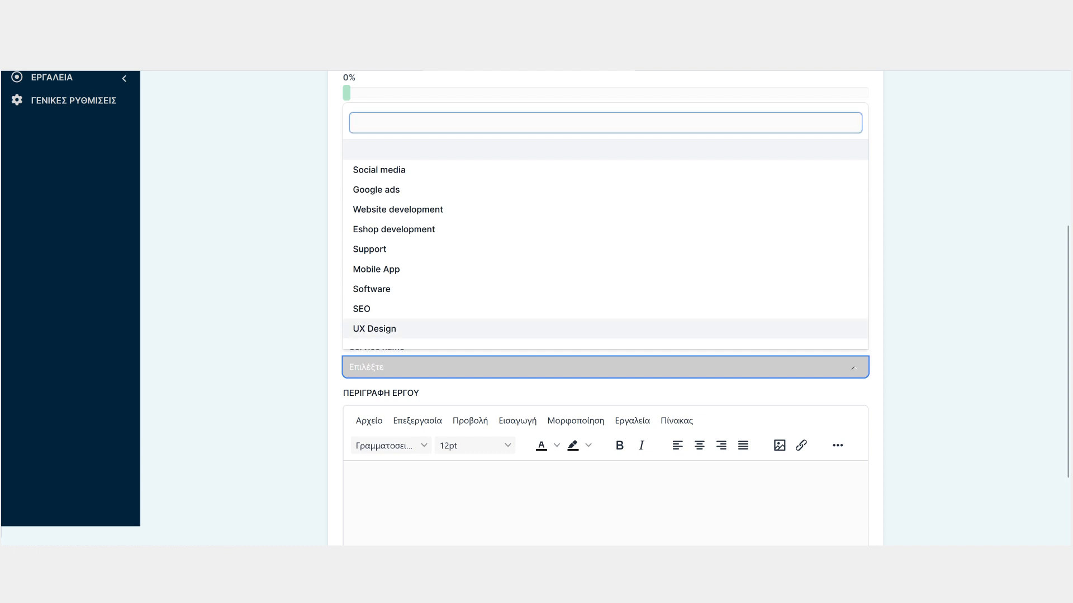
{"action": "left_click", "coordinate": [374, 329]}
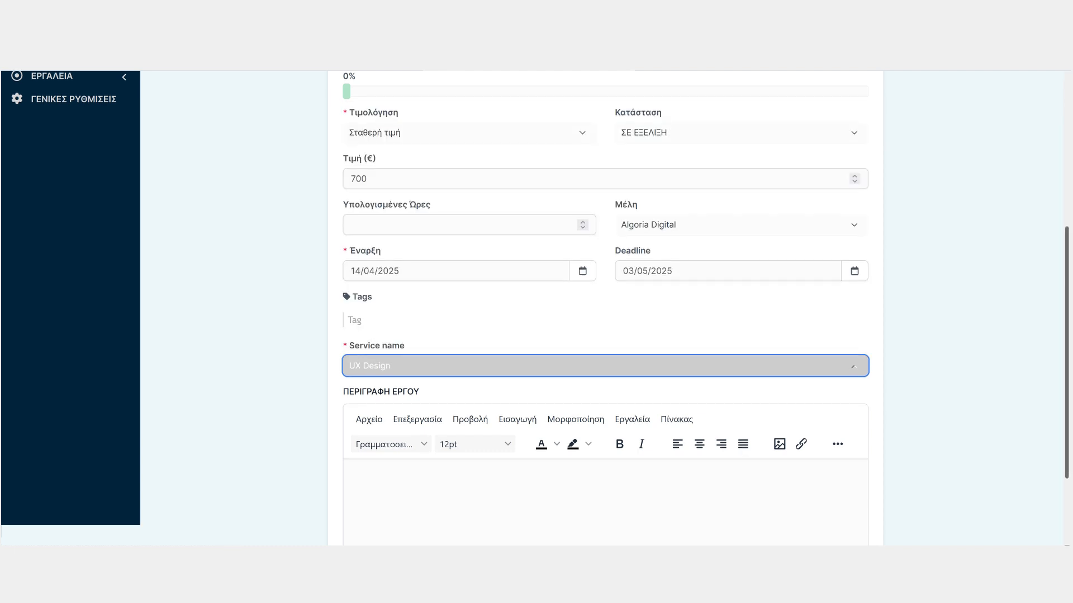
{"action": "scroll", "coordinate": [605, 307], "scroll_direction": "down", "scroll_amount": 2}
{"action": "left_click", "coordinate": [832, 501]}
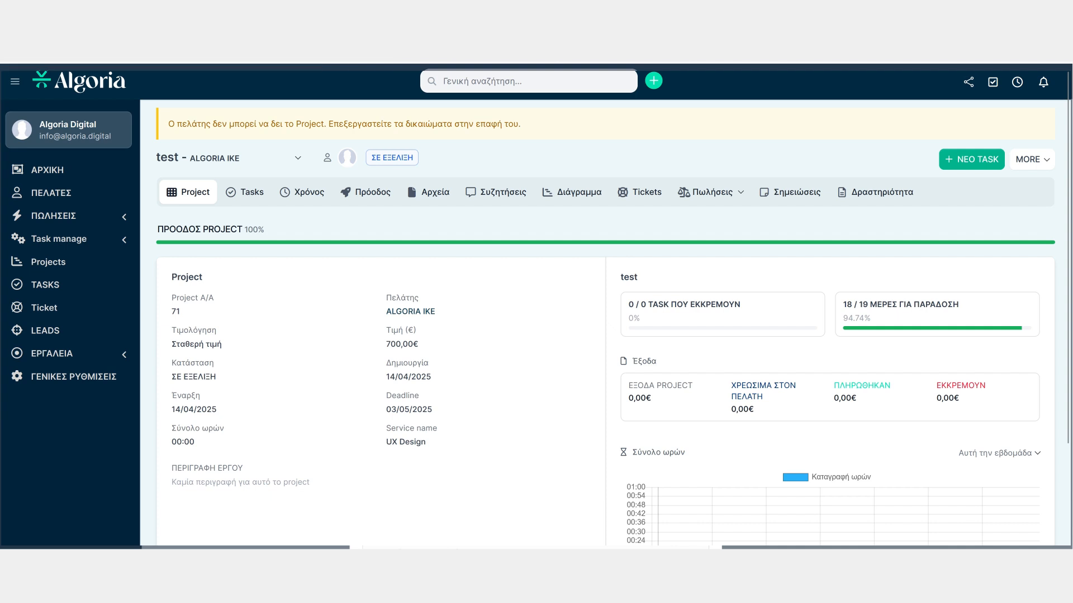
Open a new task for the project and set its priority to SOS
{"action": "left_click", "coordinate": [245, 192]}
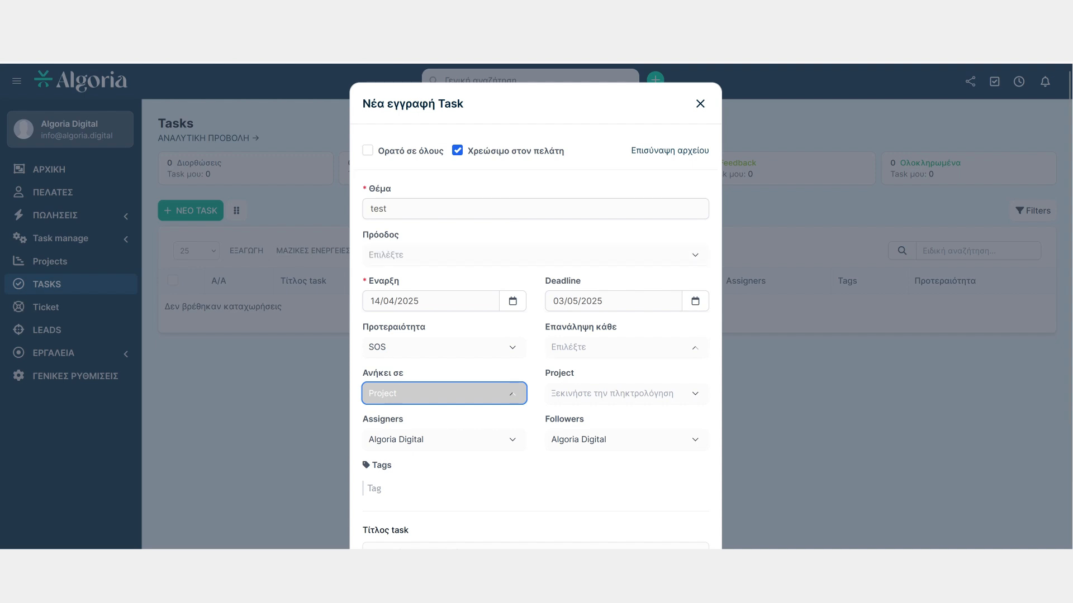
{"action": "left_click", "coordinate": [445, 348]}
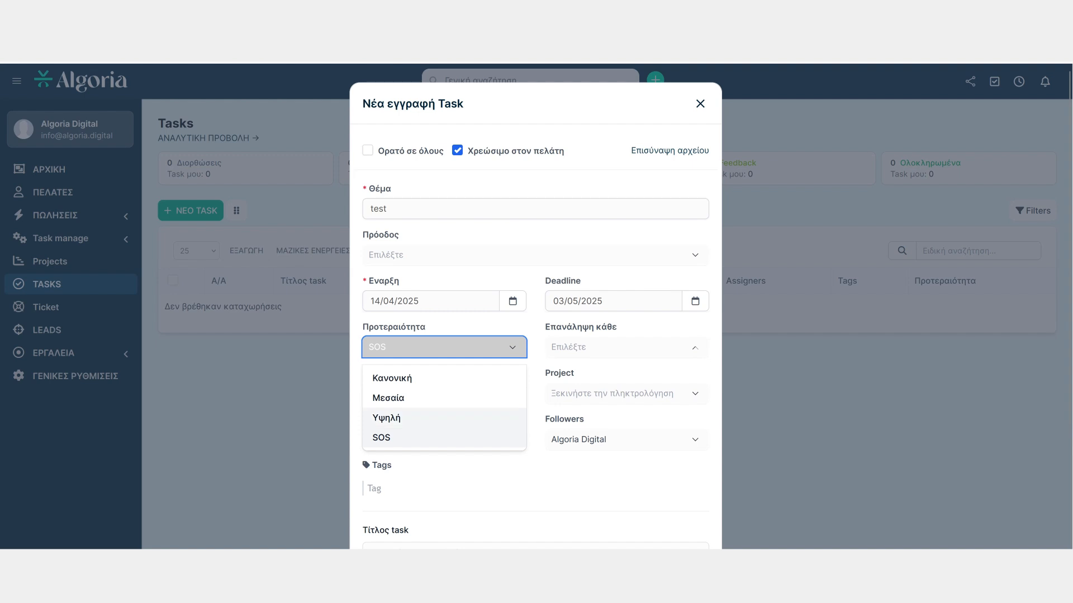
{"action": "left_click", "coordinate": [444, 438]}
{"action": "left_click", "coordinate": [627, 347]}
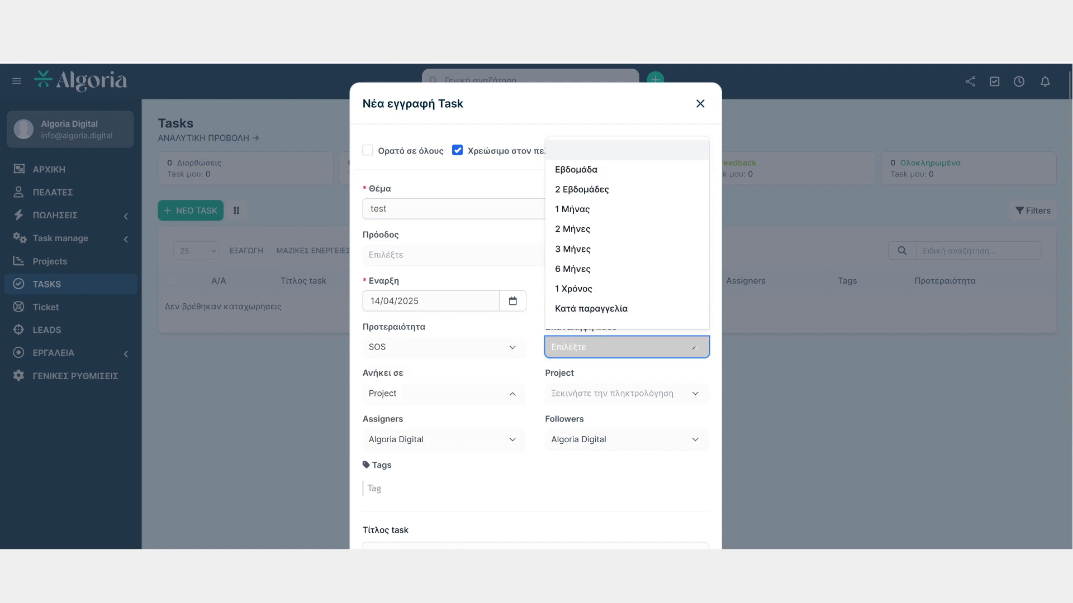
{"action": "left_click", "coordinate": [627, 348]}
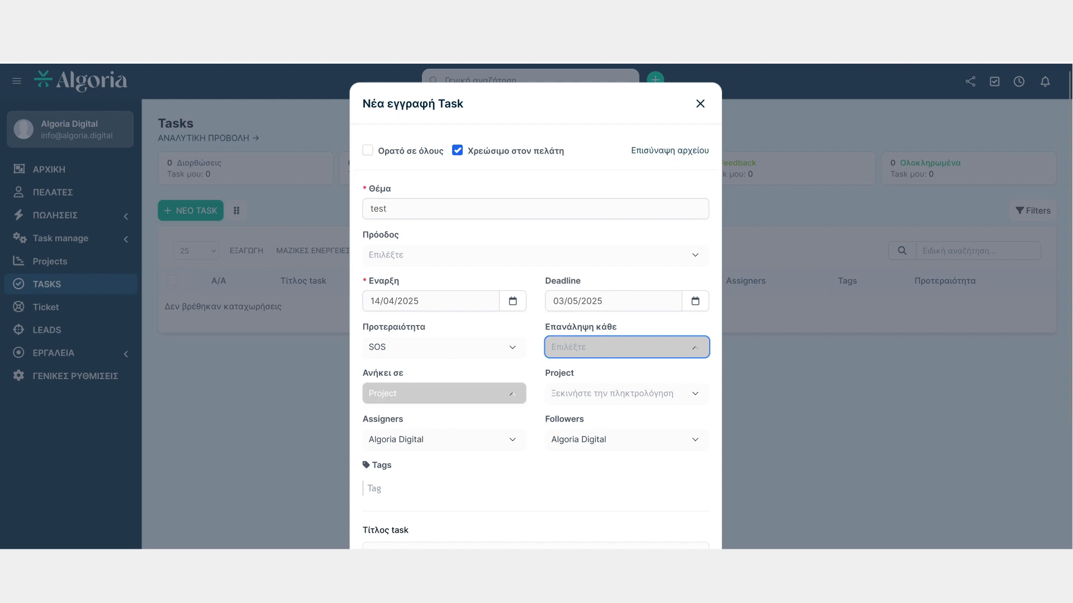
Link the task to the project #71 - test - ALGORIA IKE by searching for tes
{"action": "left_click", "coordinate": [627, 394]}
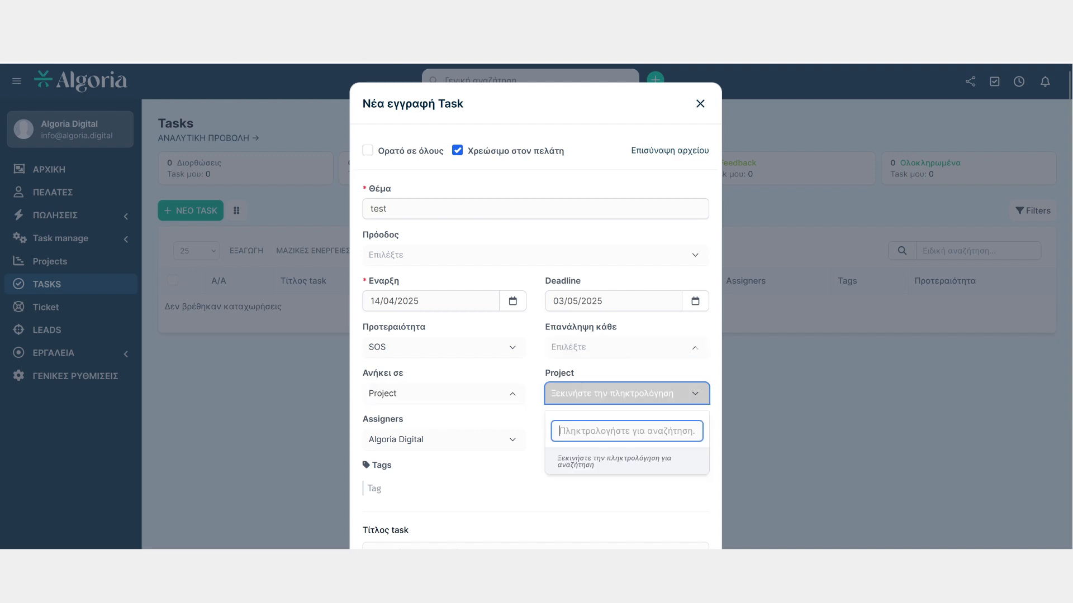
{"action": "type", "text": "a"}
{"action": "key", "text": "BackSpace"}
{"action": "type", "text": "tes"}
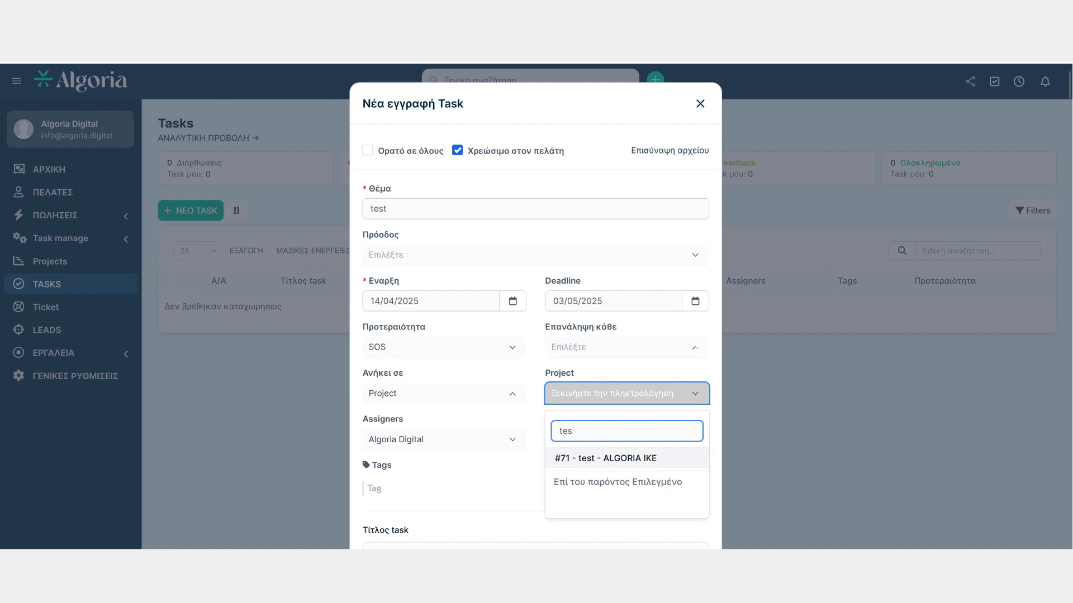
{"action": "key", "text": "Return"}
Save the new task and close its details window
{"action": "left_click", "coordinate": [444, 440]}
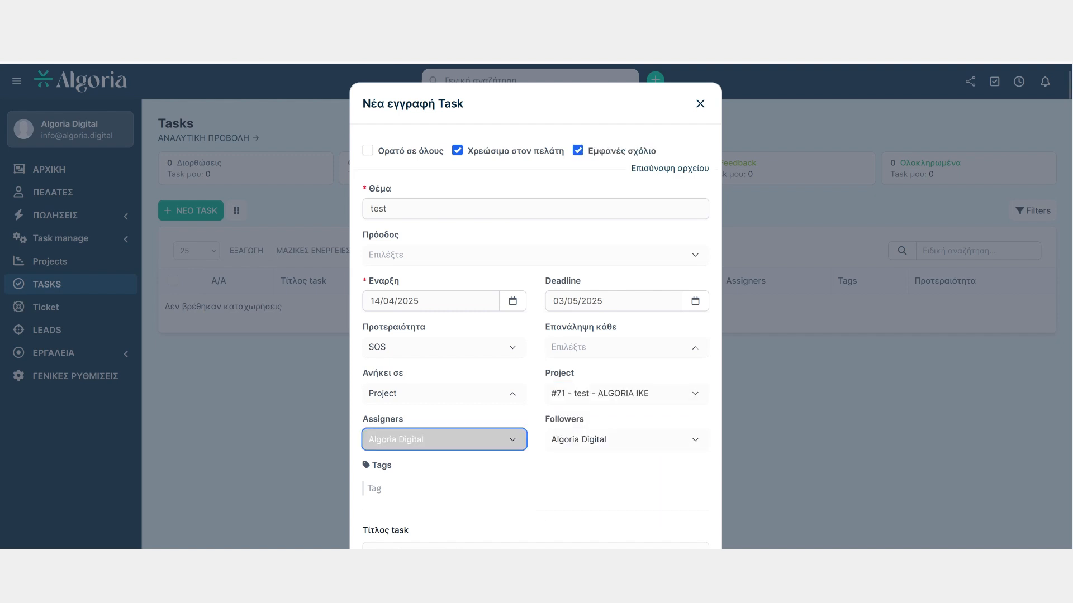
{"action": "key", "text": "Escape"}
{"action": "scroll", "coordinate": [535, 307], "scroll_direction": "down", "scroll_amount": 3}
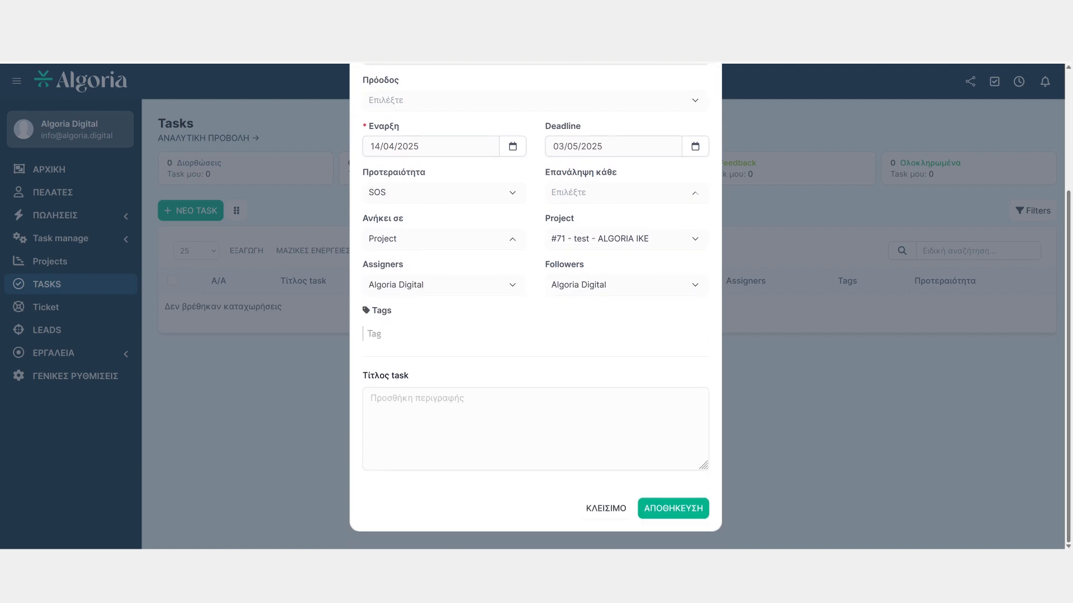
{"action": "left_click", "coordinate": [674, 509]}
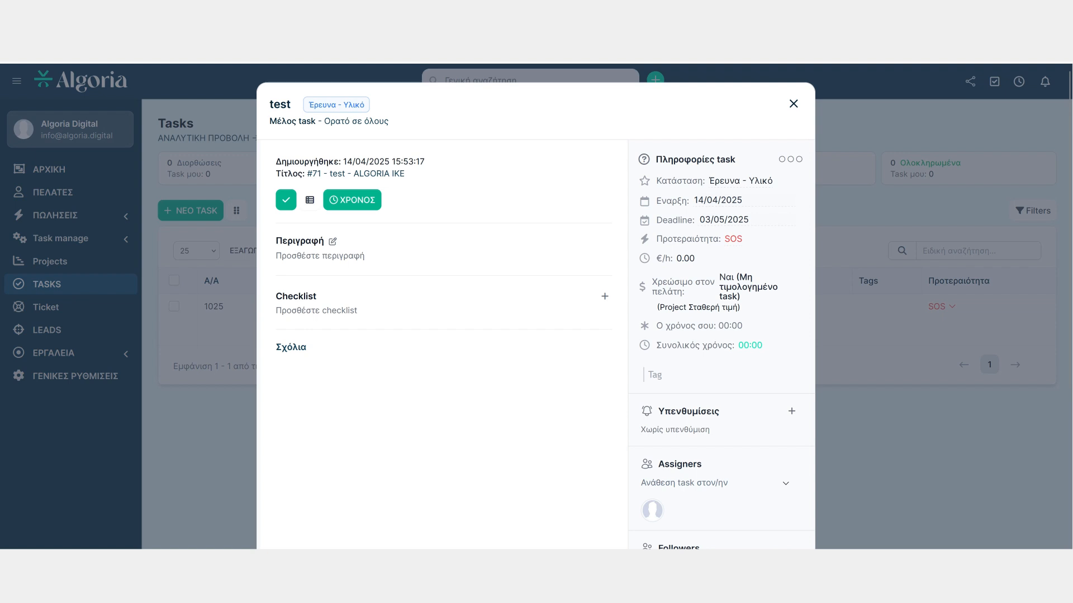
{"action": "left_click", "coordinate": [793, 104]}
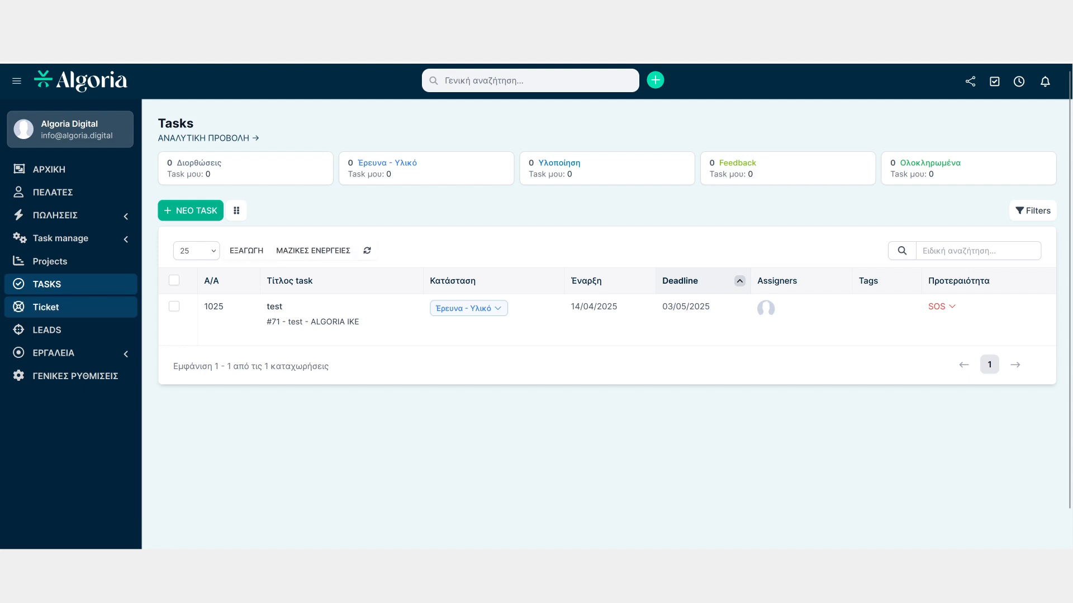
Start a new support ticket and enter test as its subject
{"action": "left_click", "coordinate": [46, 306]}
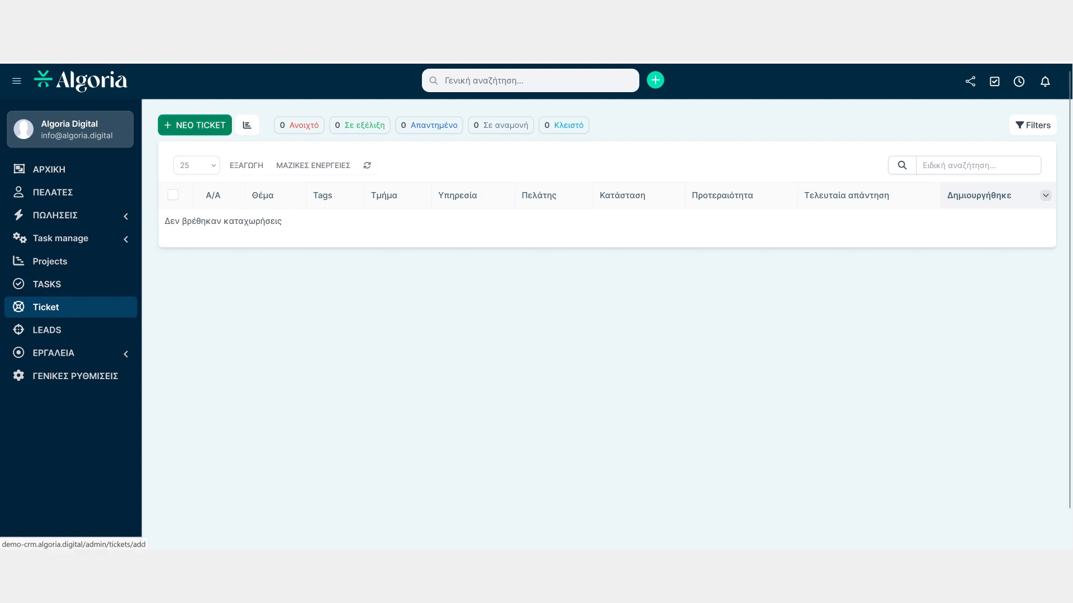
{"action": "left_click", "coordinate": [194, 124]}
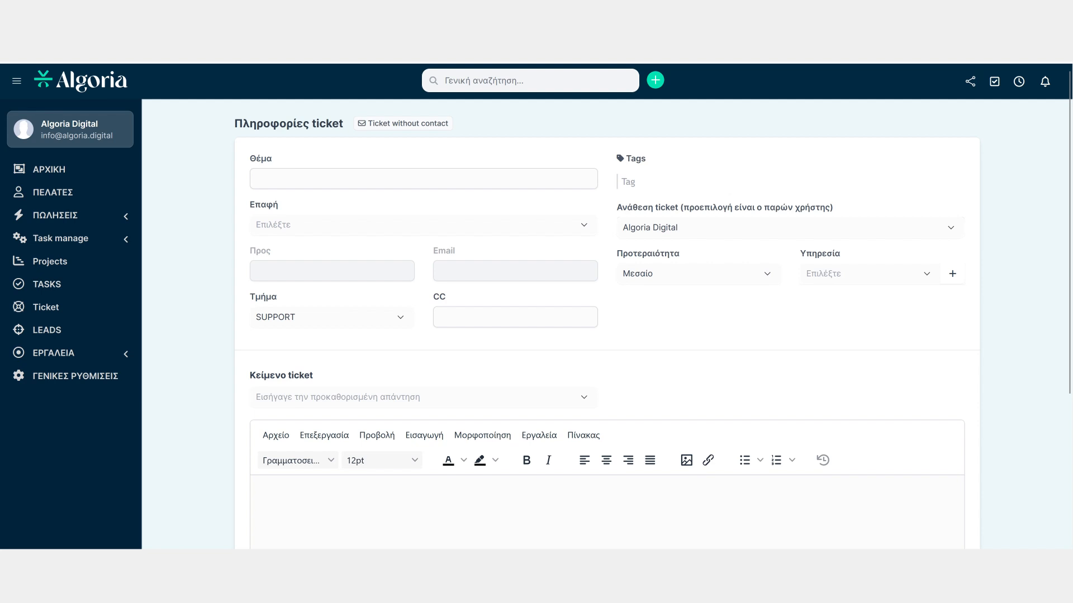
{"action": "left_click", "coordinate": [424, 178]}
{"action": "type", "text": "test"}
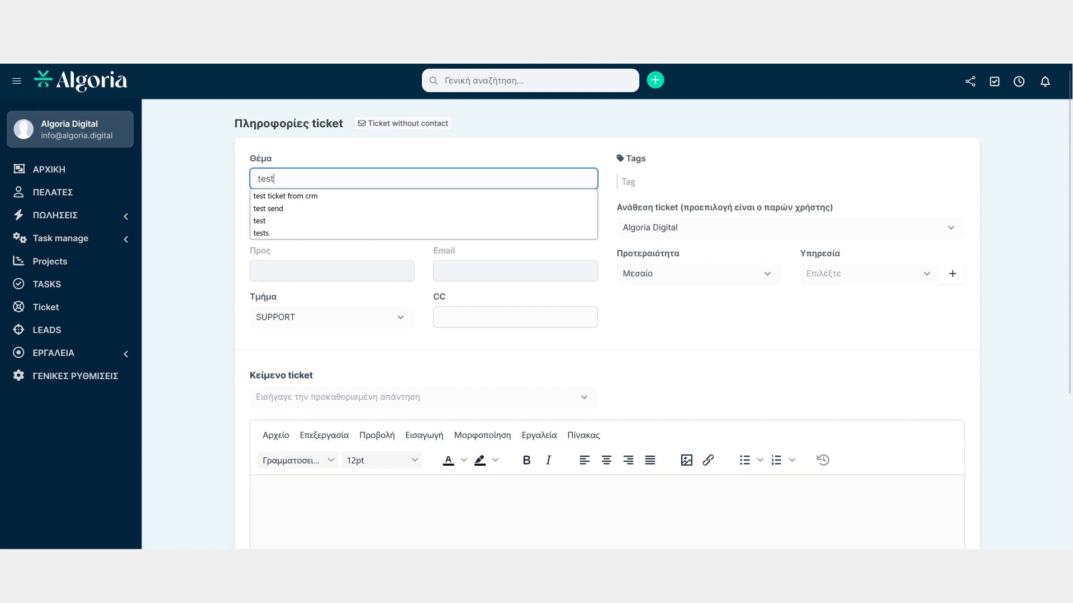
{"action": "left_click", "coordinate": [481, 152]}
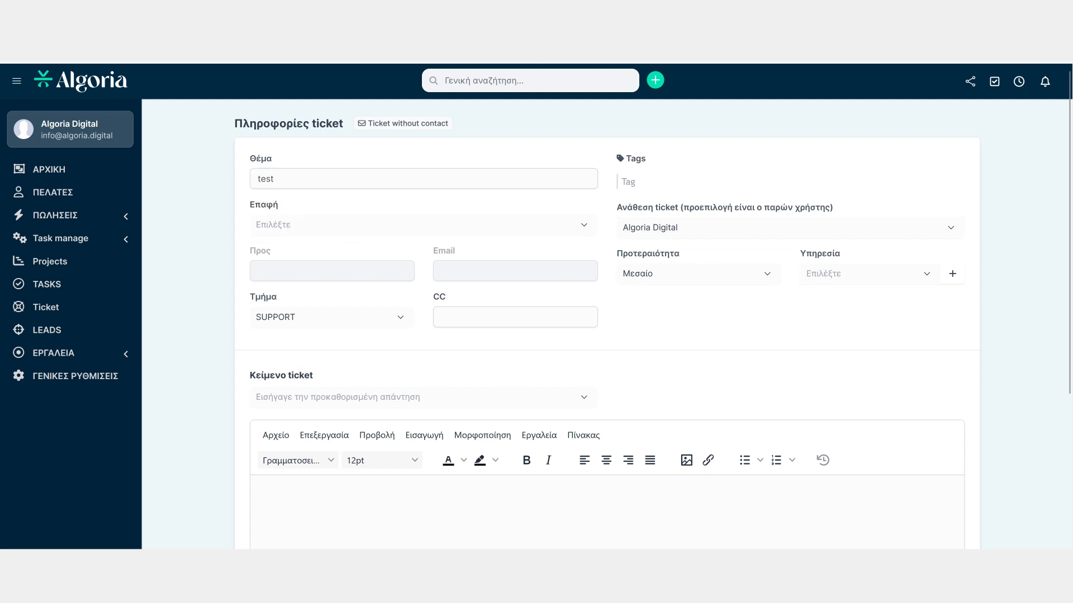
Review the ticket's contact, assignee and service fields without changing them
{"action": "left_click", "coordinate": [423, 225]}
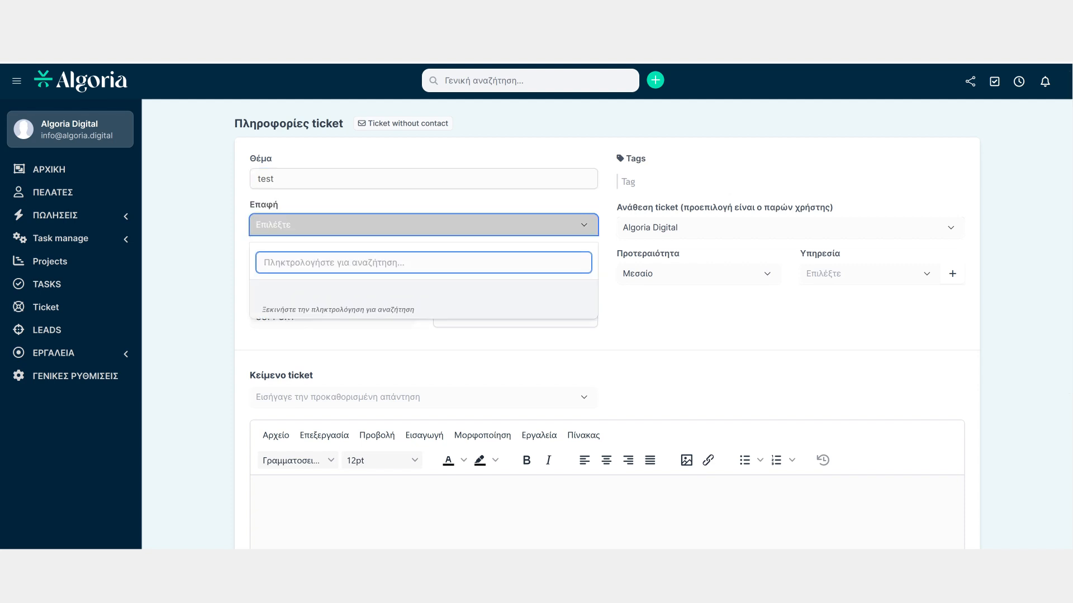
{"action": "key", "text": "Escape"}
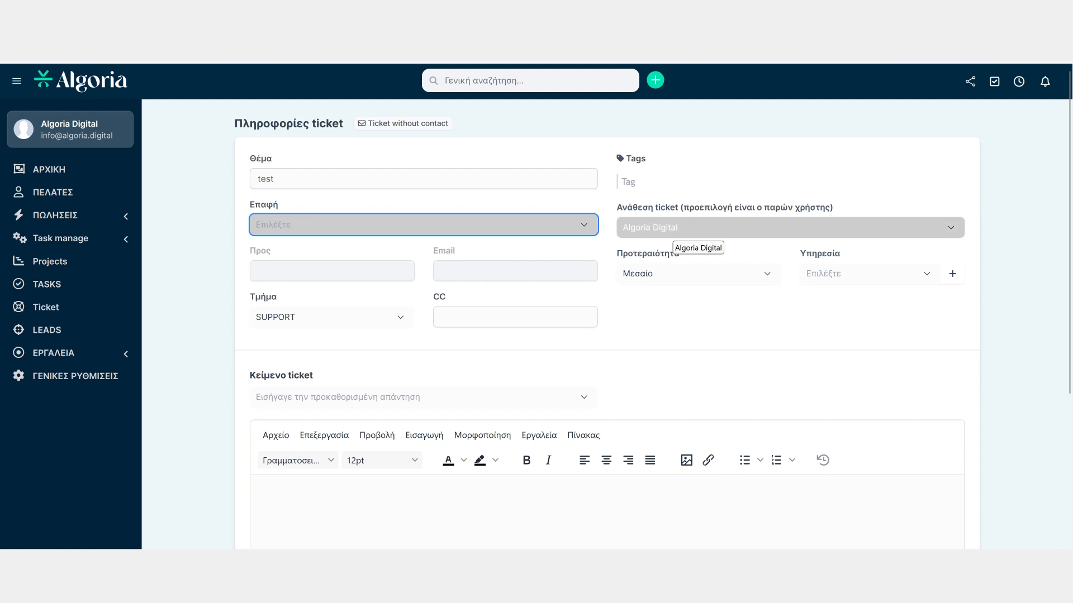
{"action": "left_click", "coordinate": [790, 228]}
{"action": "left_click", "coordinate": [790, 228]}
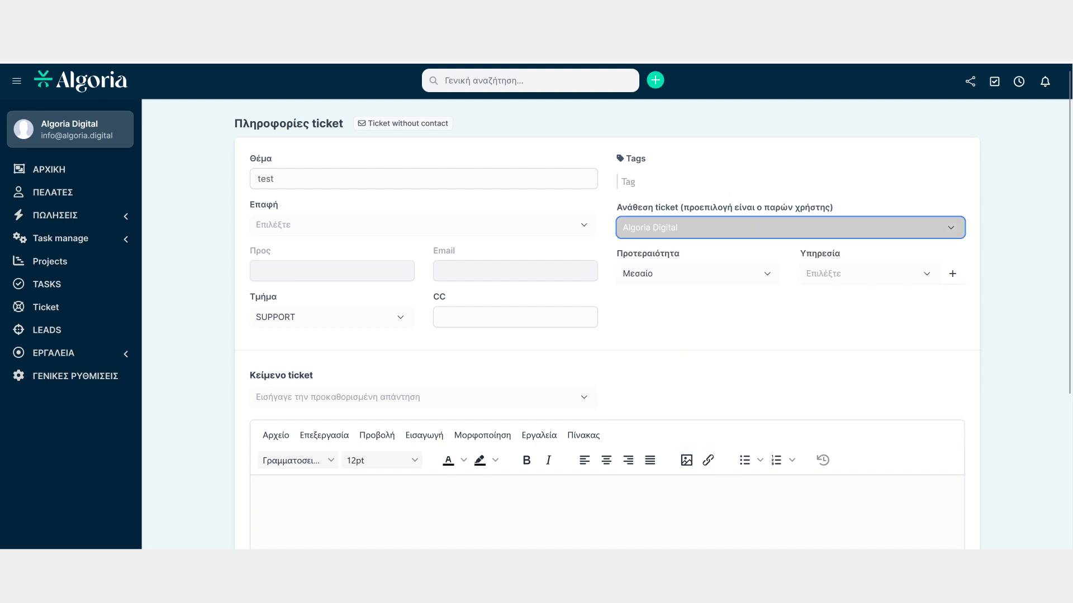
{"action": "left_click", "coordinate": [721, 307]}
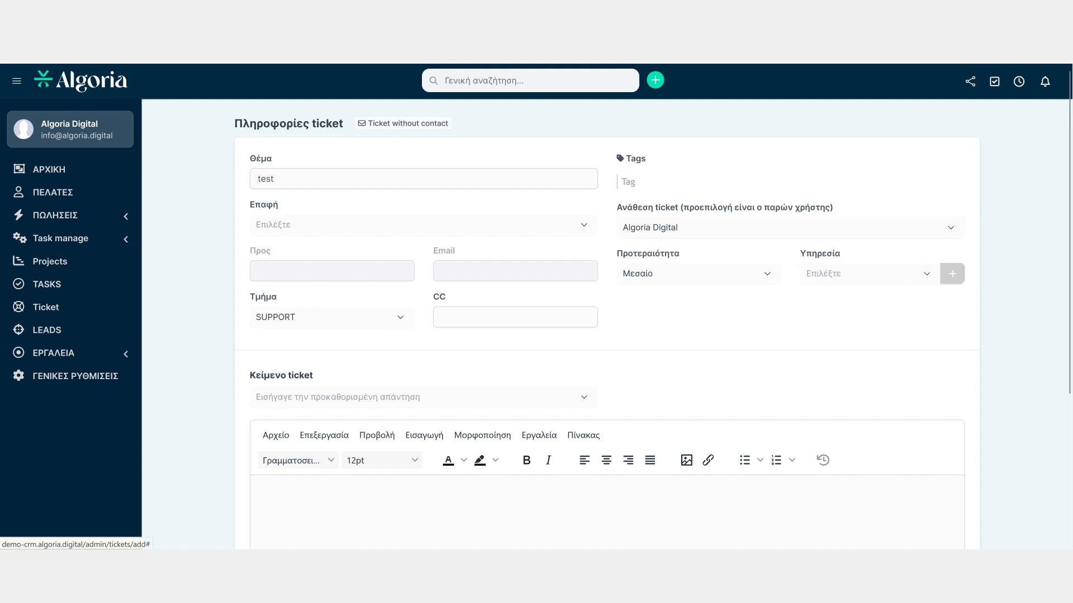
{"action": "scroll", "coordinate": [606, 307], "scroll_direction": "down", "scroll_amount": 2}
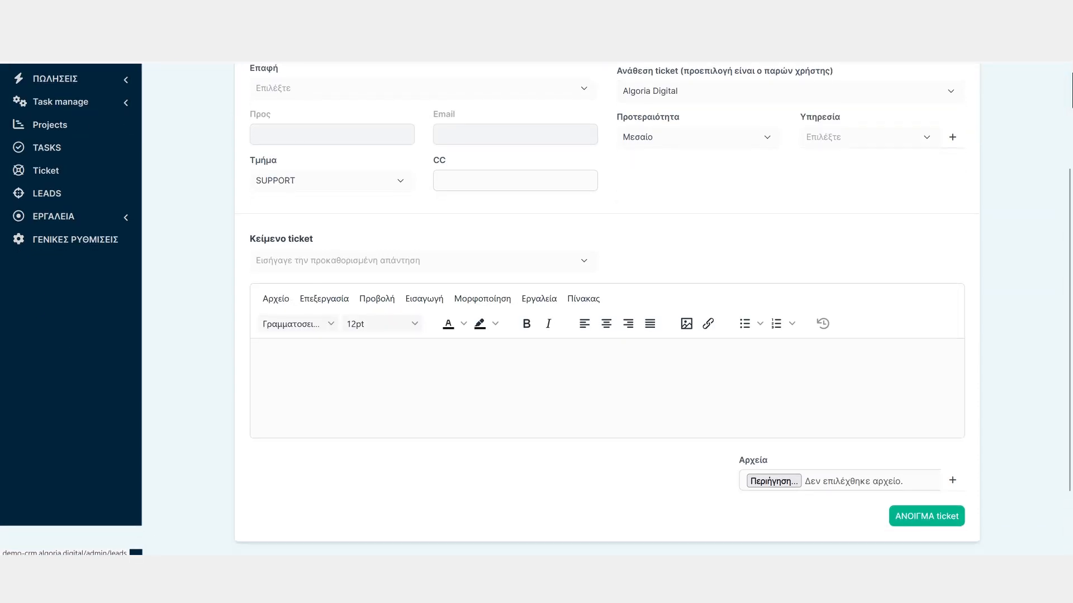
Open a new lead form and browse its status and source options
{"action": "left_click", "coordinate": [47, 193]}
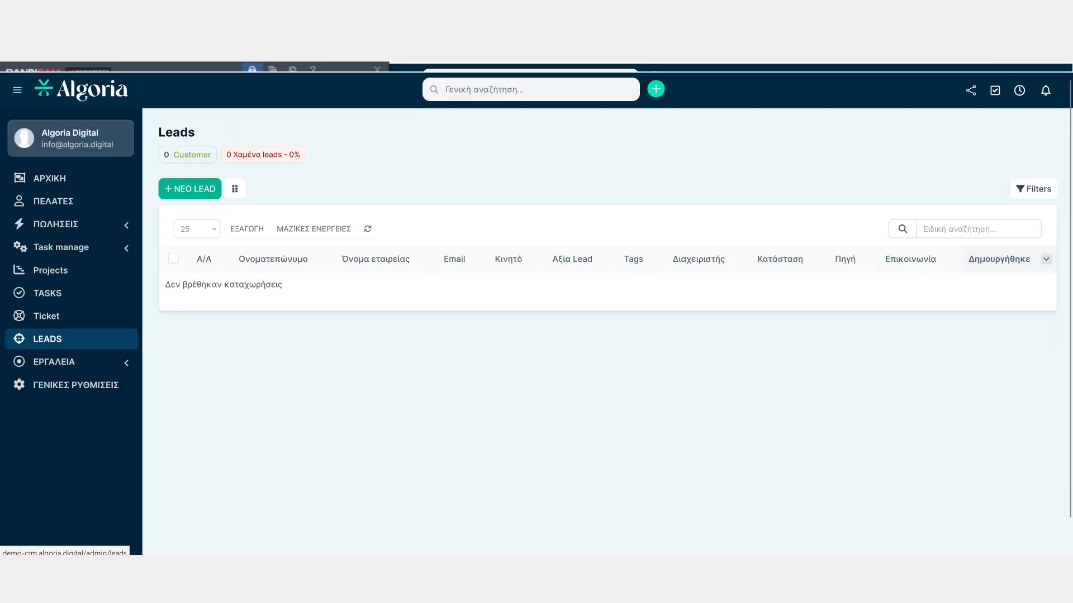
{"action": "left_click", "coordinate": [190, 188]}
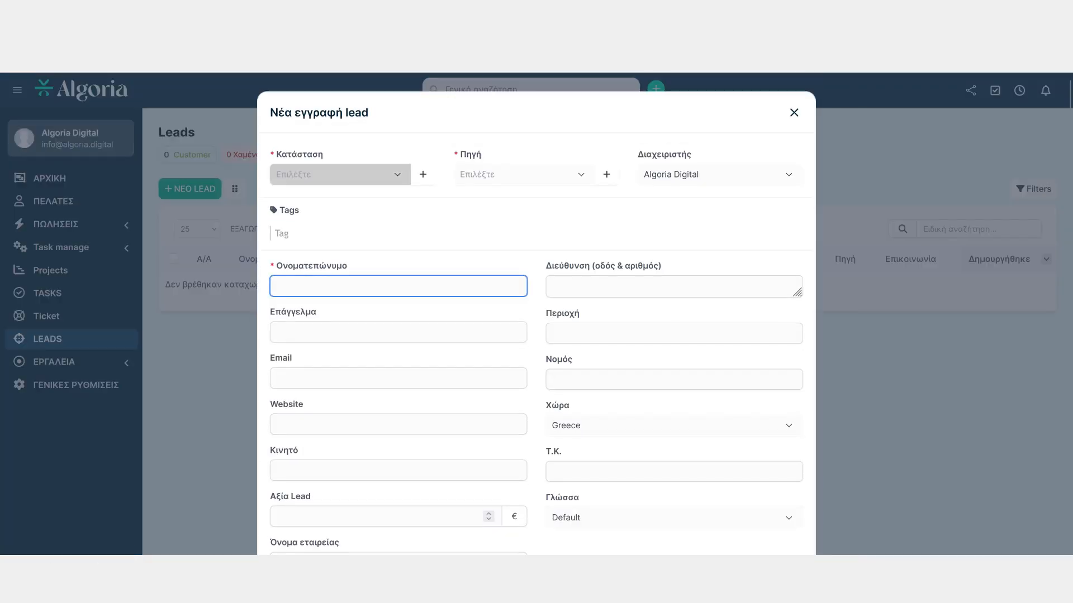
{"action": "left_click", "coordinate": [340, 175]}
{"action": "left_click", "coordinate": [341, 175]}
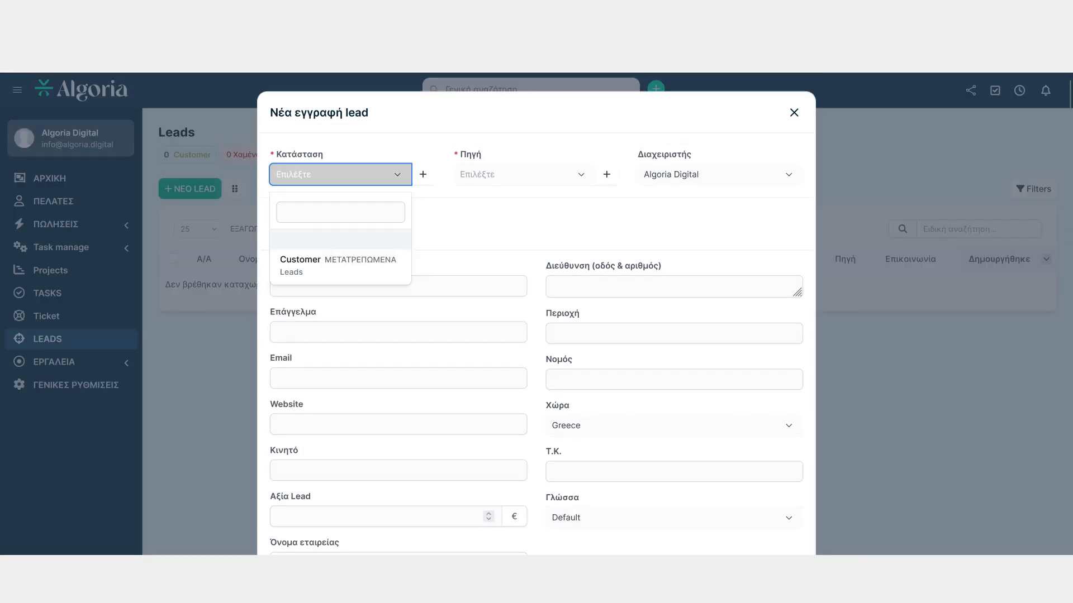
{"action": "left_click", "coordinate": [524, 175]}
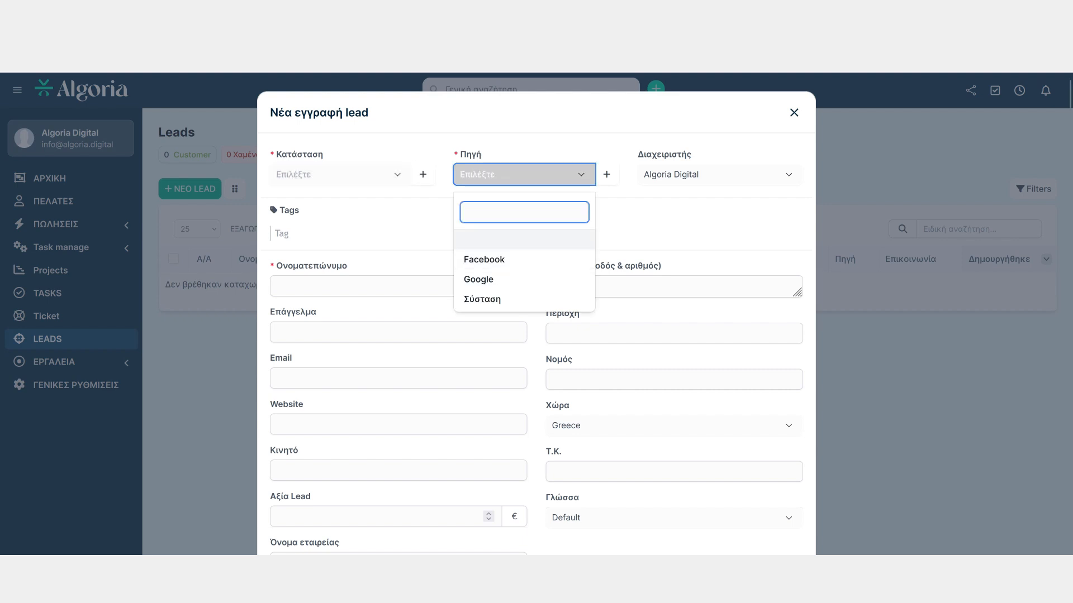
{"action": "left_click", "coordinate": [524, 175]}
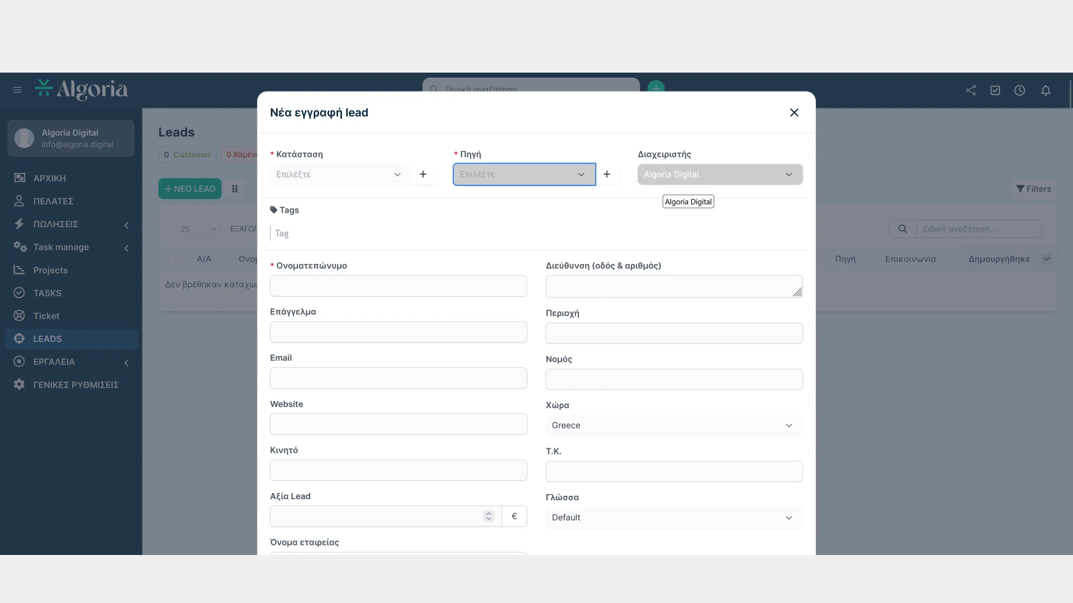
Close the new lead form without saving and expand the tools menu
{"action": "left_click_drag", "start_coordinate": [1069, 190], "coordinate": [1069, 332]}
{"action": "scroll", "coordinate": [537, 313], "scroll_direction": "up", "scroll_amount": 3}
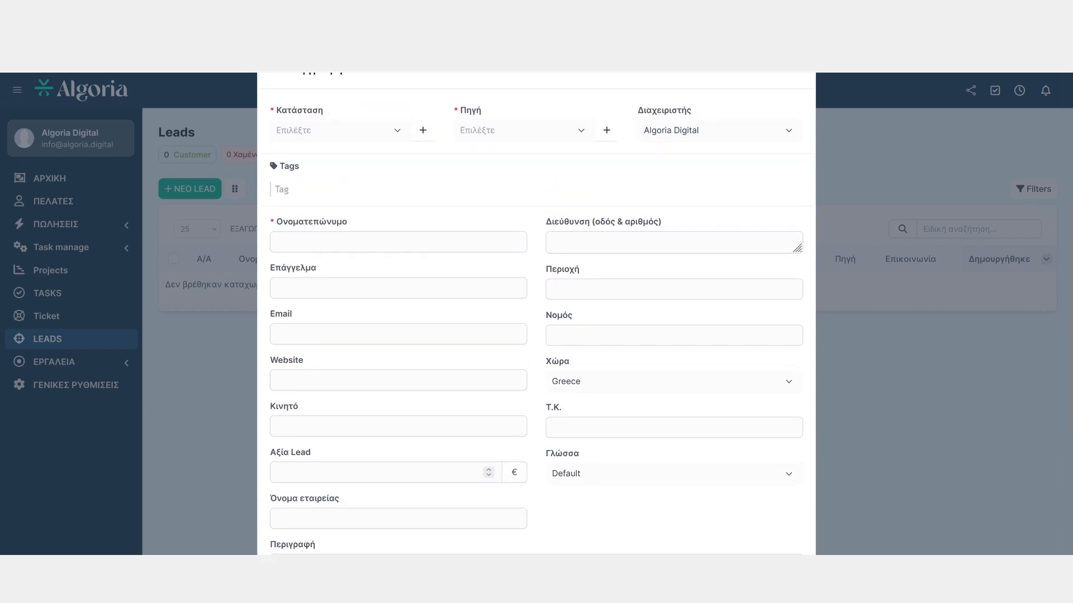
{"action": "scroll", "coordinate": [536, 313], "scroll_direction": "up", "scroll_amount": 2}
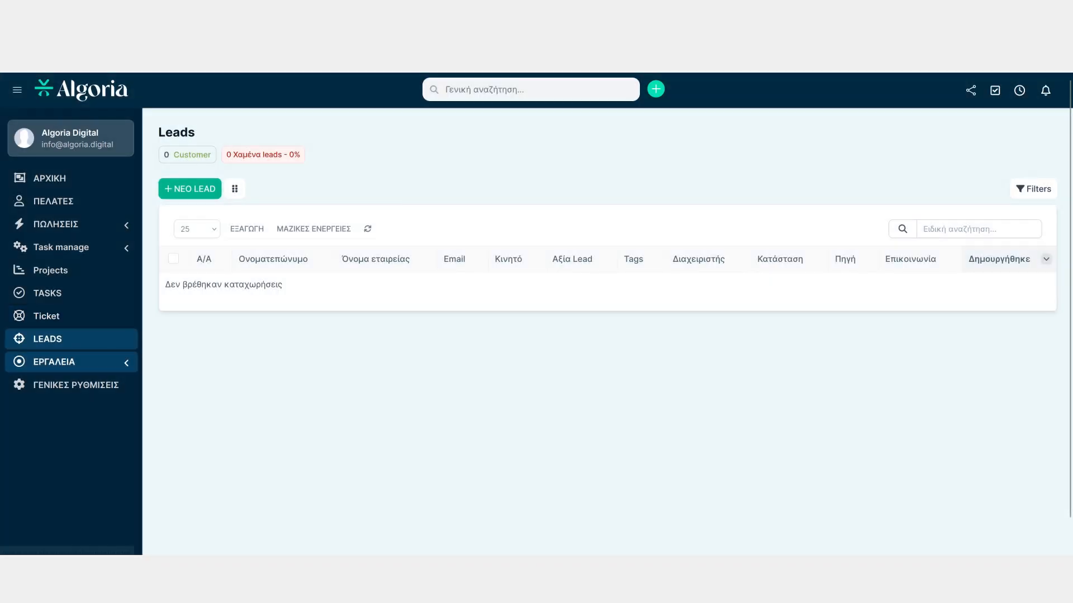
{"action": "left_click", "coordinate": [67, 362]}
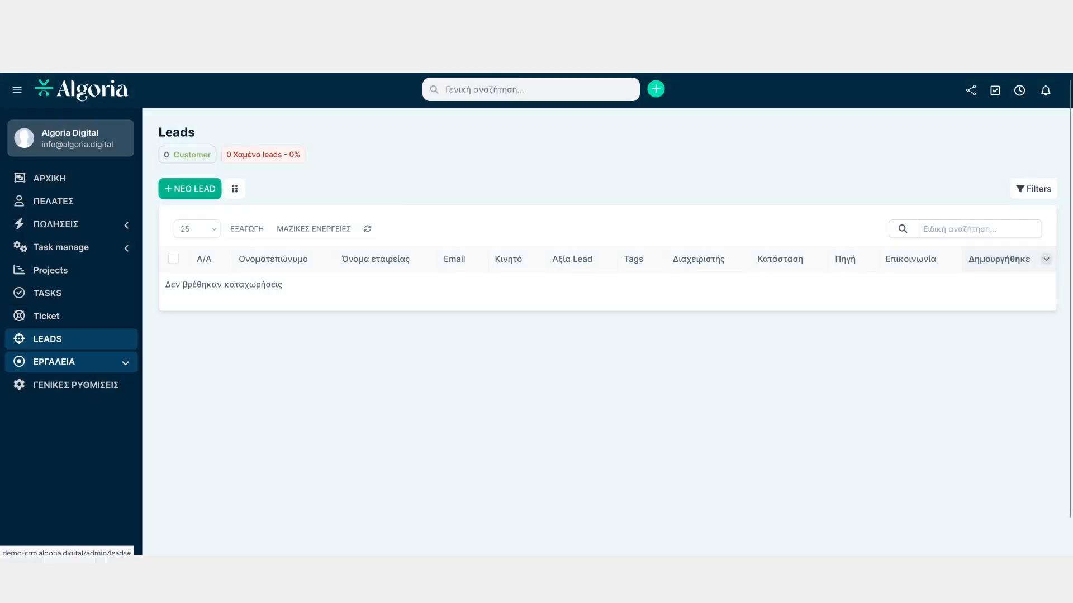
Open the automatic email templates and the New Ticket Opened (Opened by Staff, Sent to Customer) template
{"action": "left_click", "coordinate": [67, 362]}
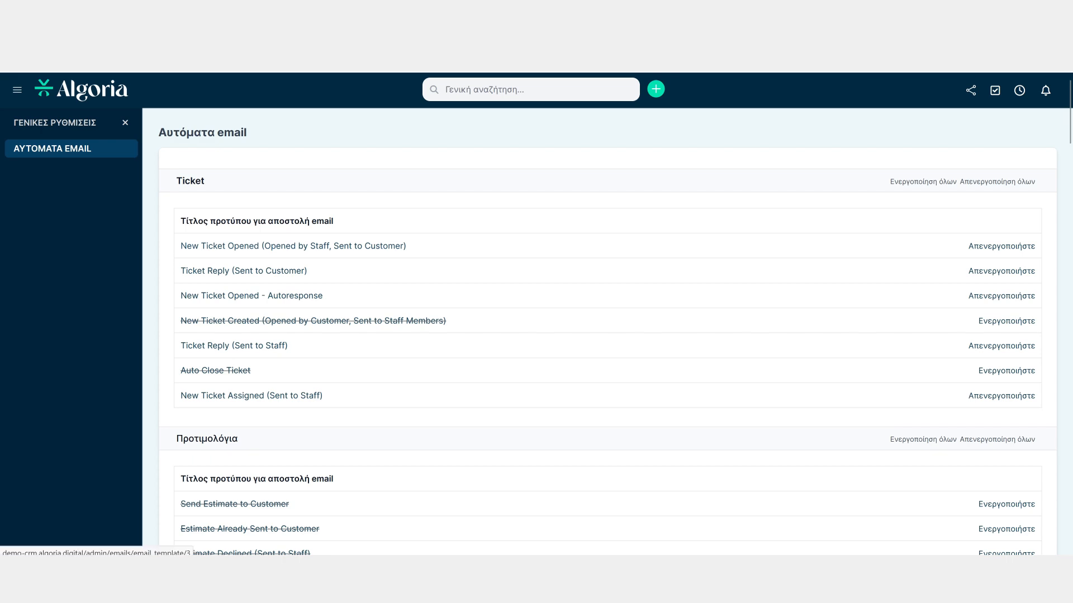
{"action": "left_click", "coordinate": [293, 247]}
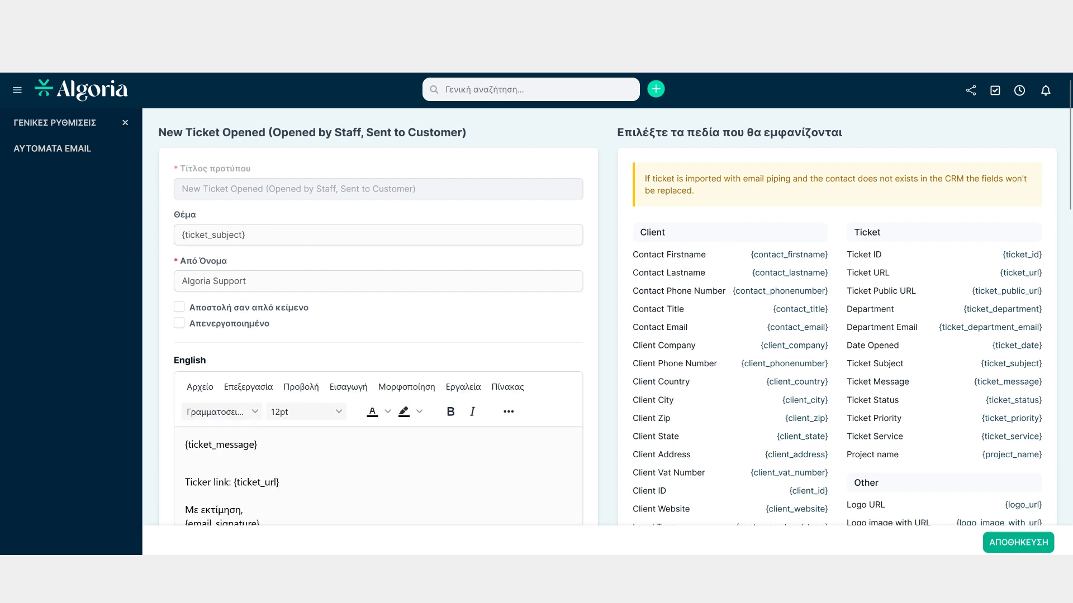
Examine the template's subject, sender name, message body and its per-language versions without editing them
{"action": "left_click", "coordinate": [181, 235]}
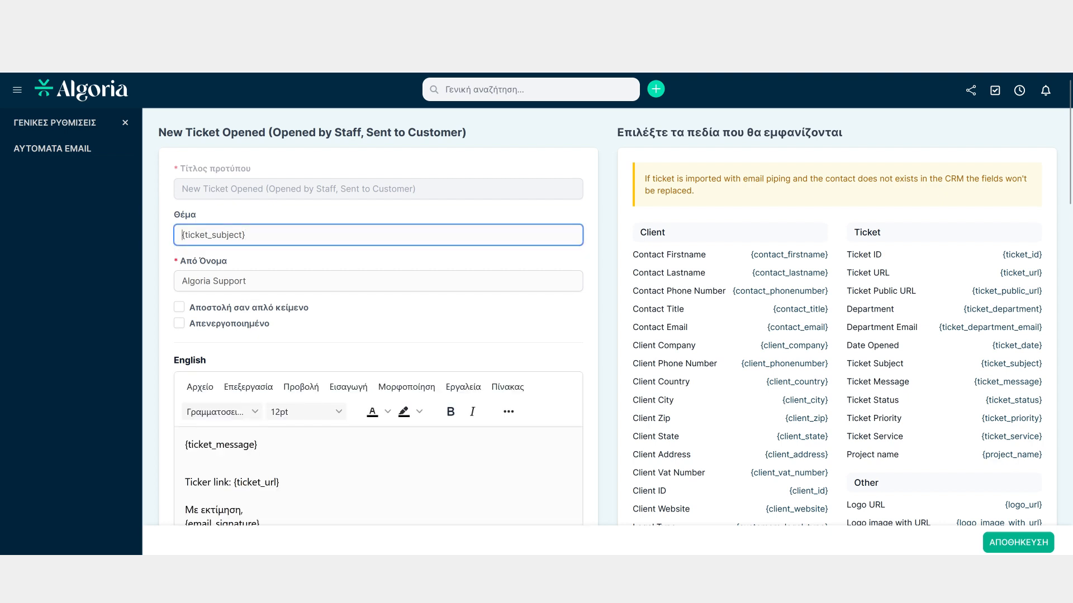
{"action": "left_click", "coordinate": [246, 234]}
{"action": "left_click", "coordinate": [246, 281]}
{"action": "left_click", "coordinate": [186, 466]}
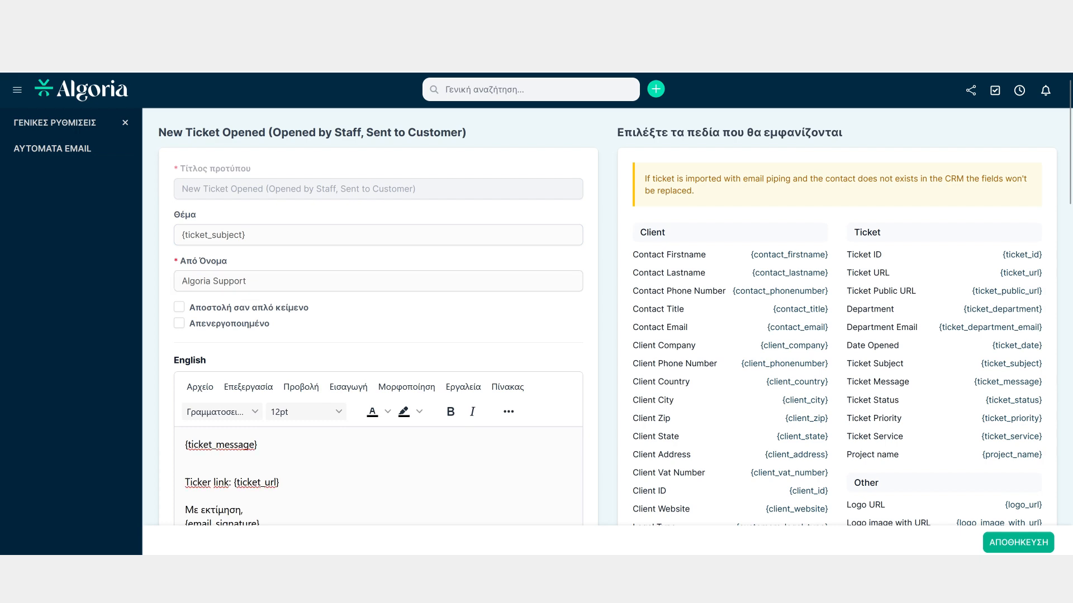
{"action": "scroll", "coordinate": [607, 313], "scroll_direction": "down", "scroll_amount": 3}
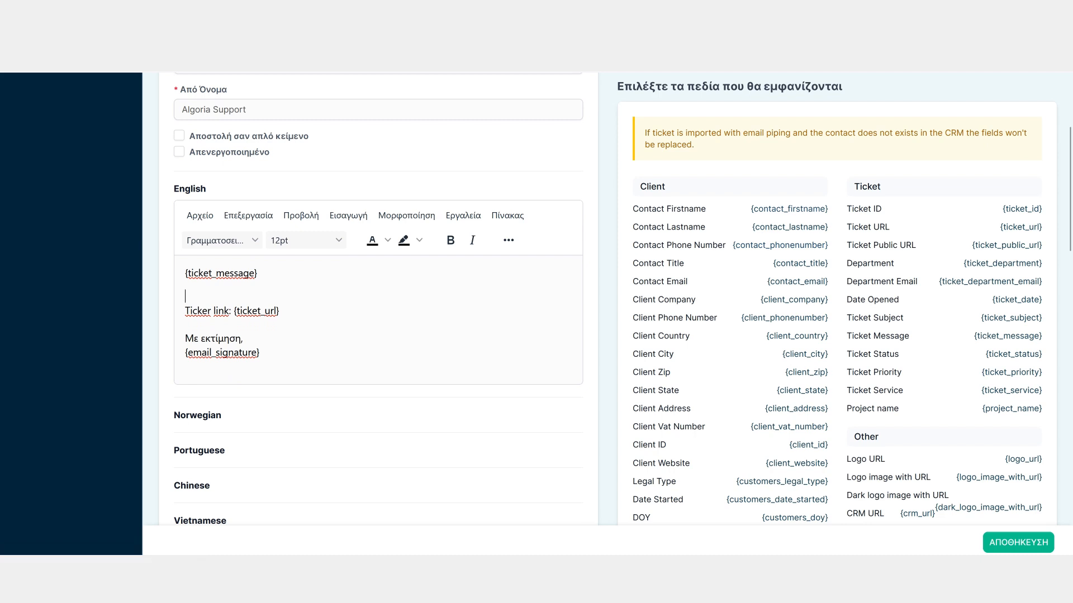
{"action": "scroll", "coordinate": [379, 302], "scroll_direction": "down", "scroll_amount": 8}
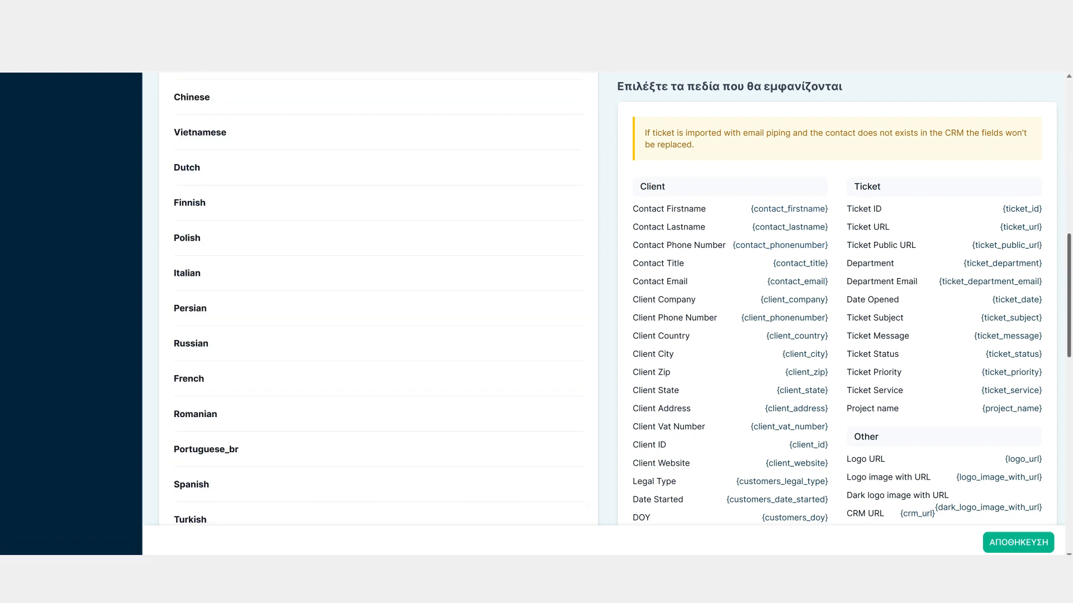
{"action": "scroll", "coordinate": [379, 301], "scroll_direction": "down", "scroll_amount": 6}
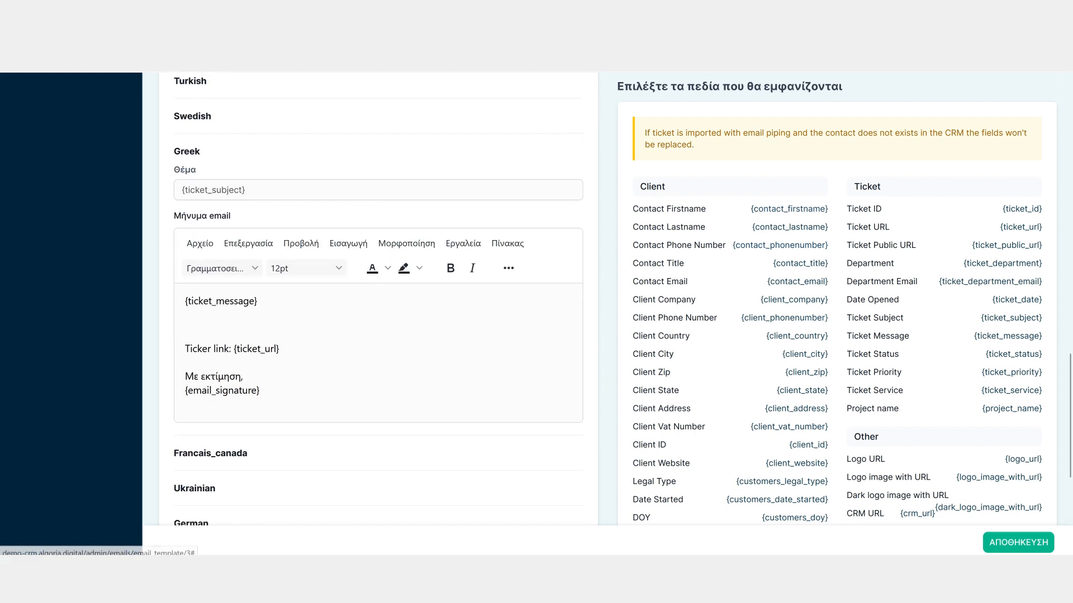